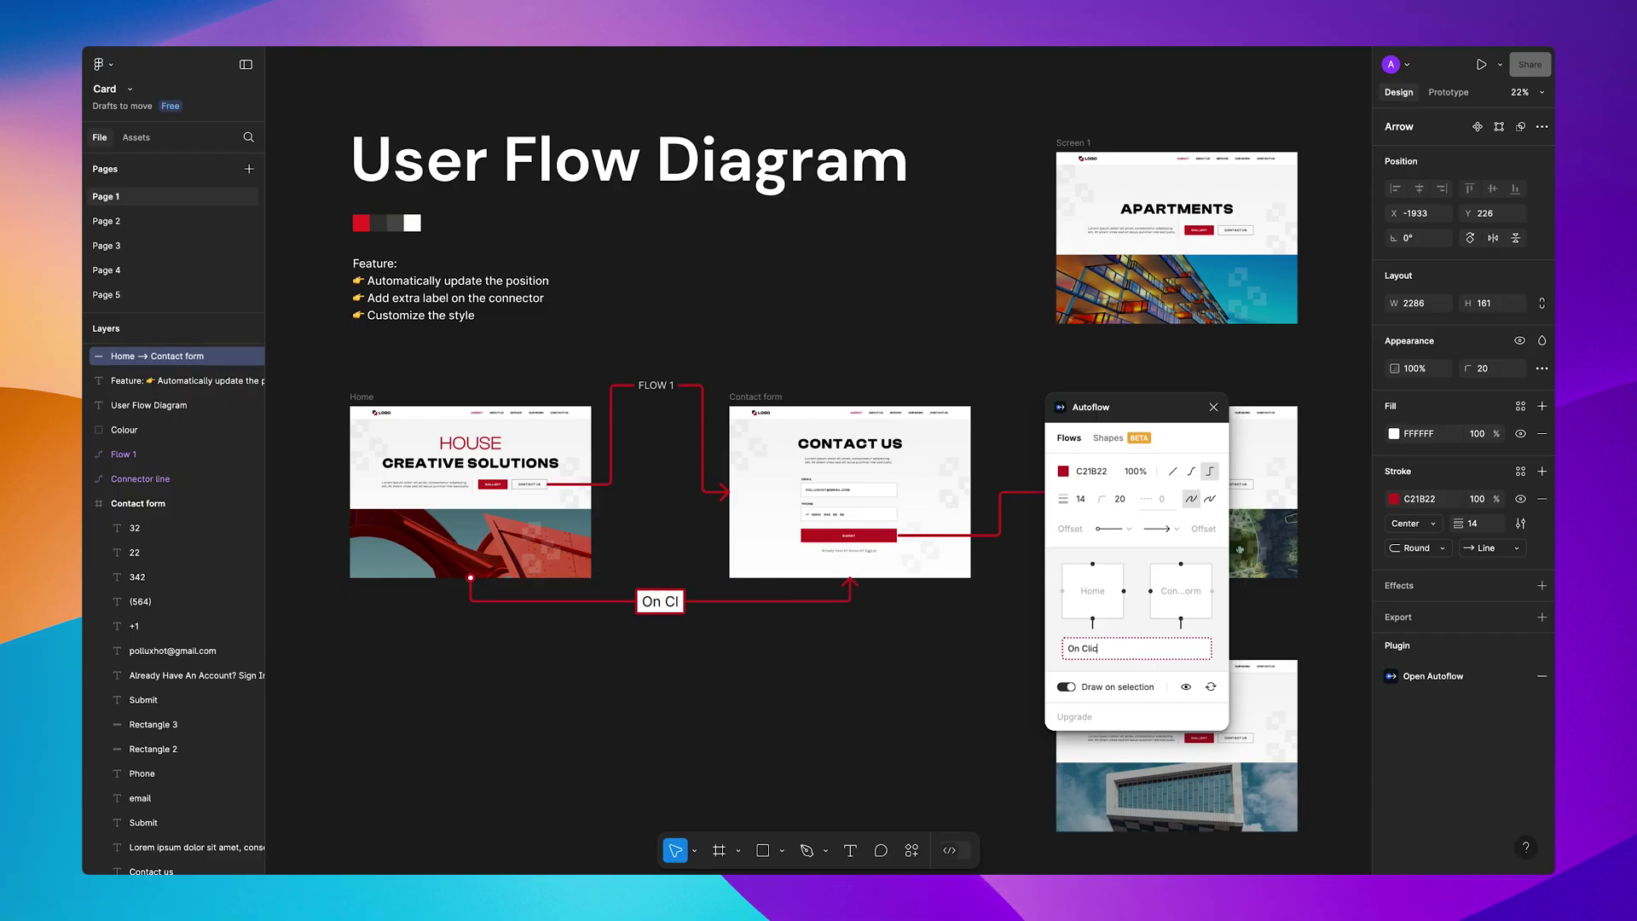
Step: Browse Content Reel's text, image and icon collections, then return to the favourites lists
click(800, 674)
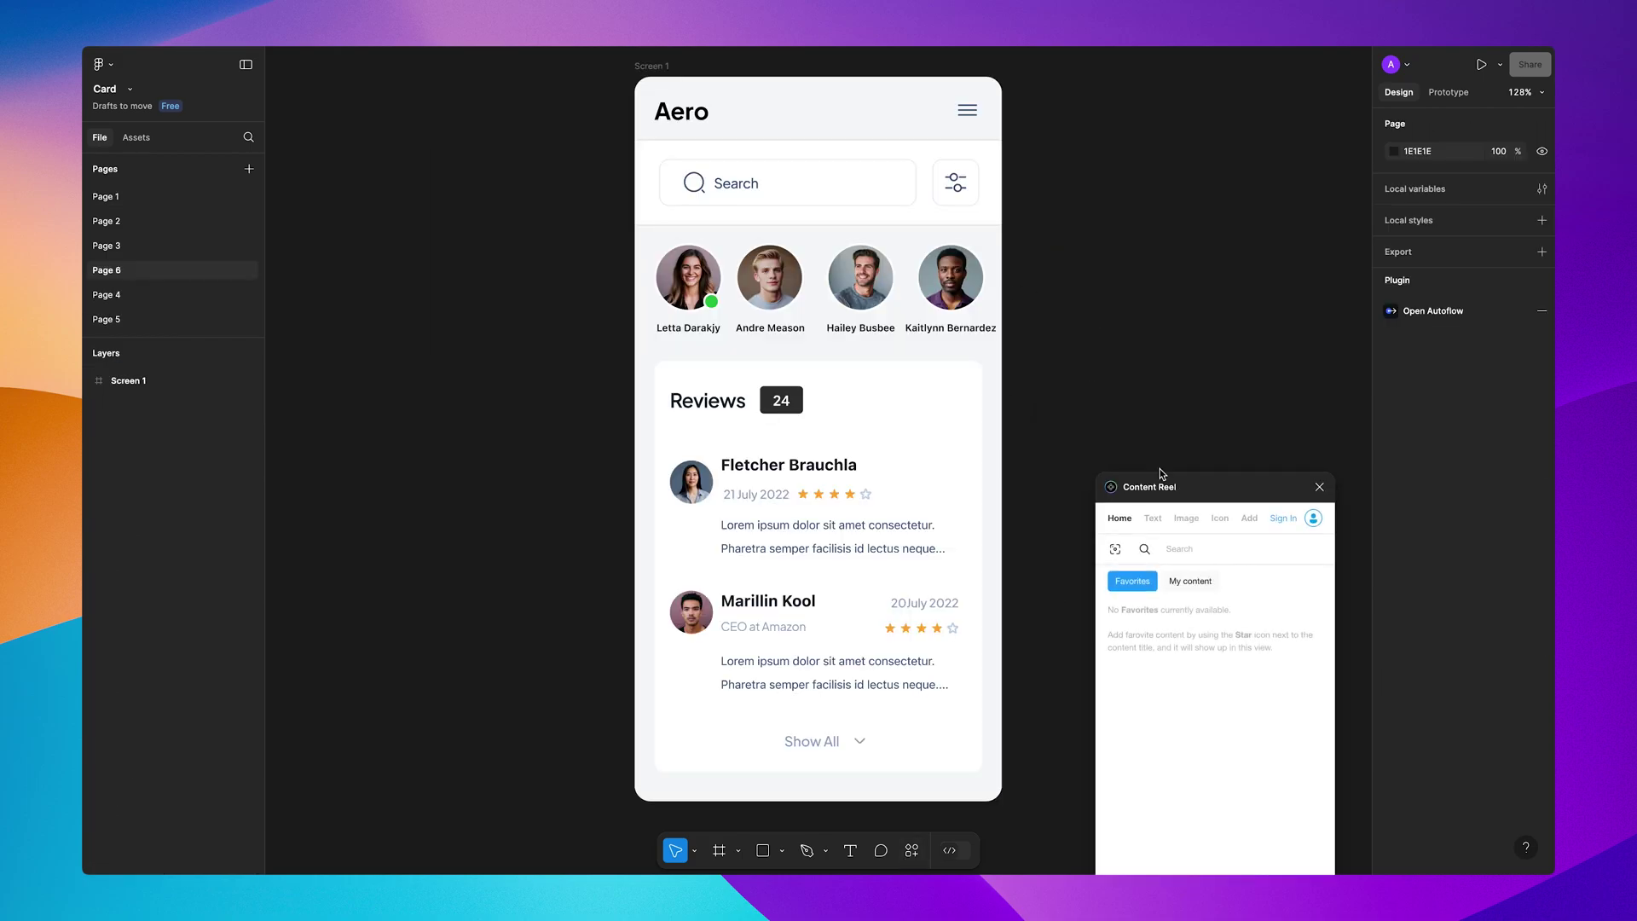
click(1087, 305)
click(1120, 304)
click(1154, 304)
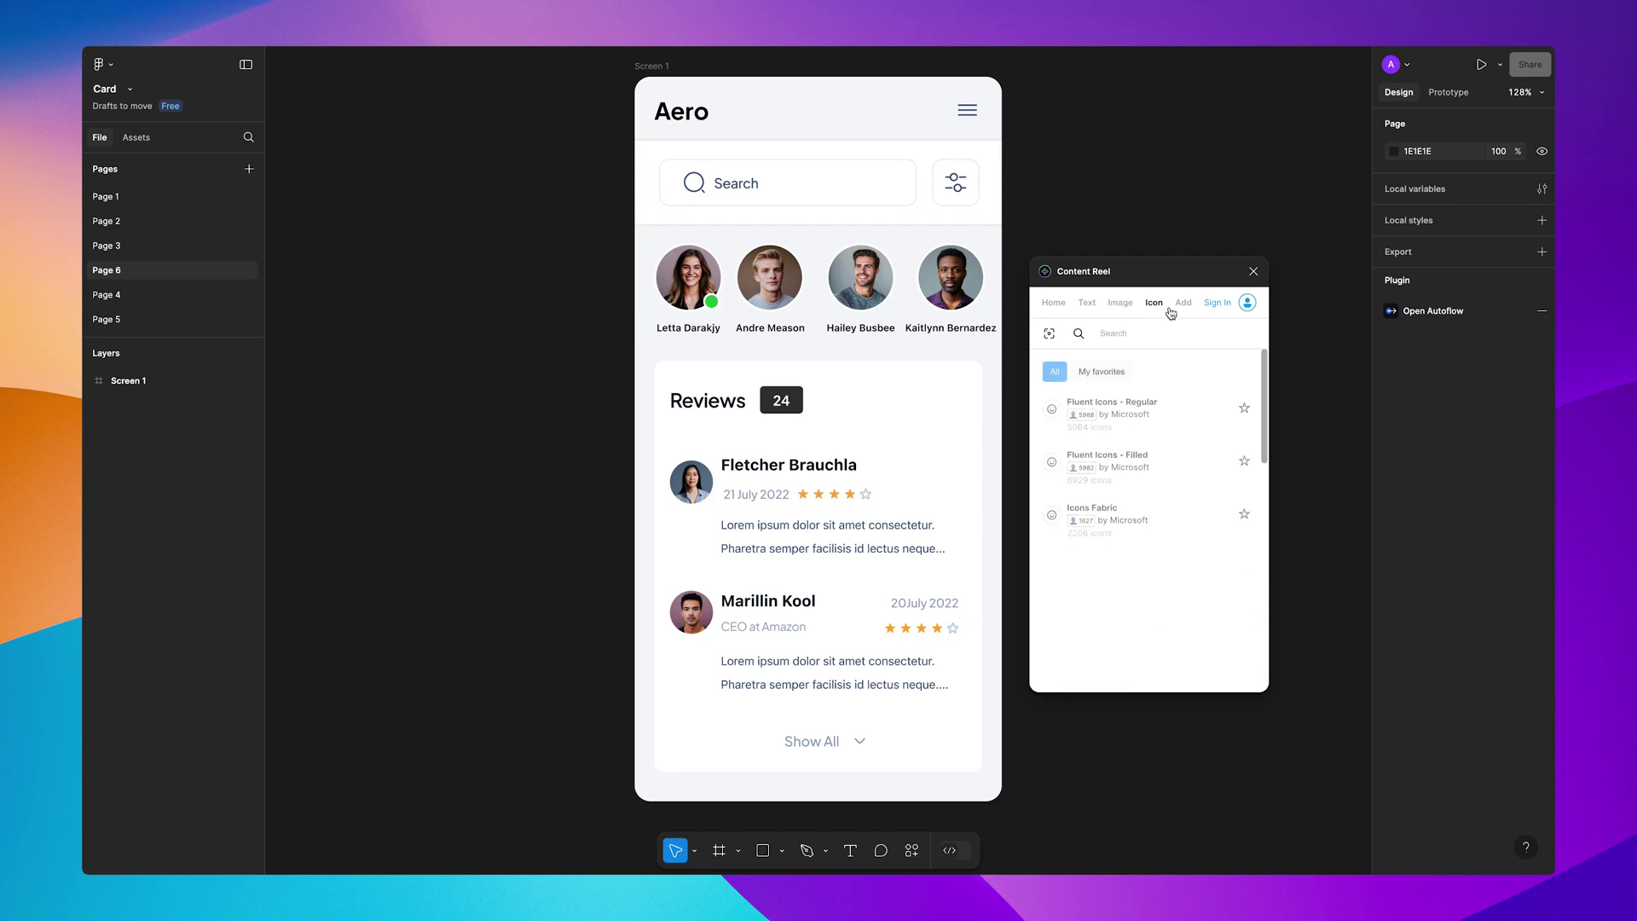
click(1054, 302)
Step: Fill the four avatar circles with male avatar photos and check the AIR JORDAN text contrast
click(688, 277)
shift+click(769, 277)
shift+click(860, 277)
shift+click(950, 277)
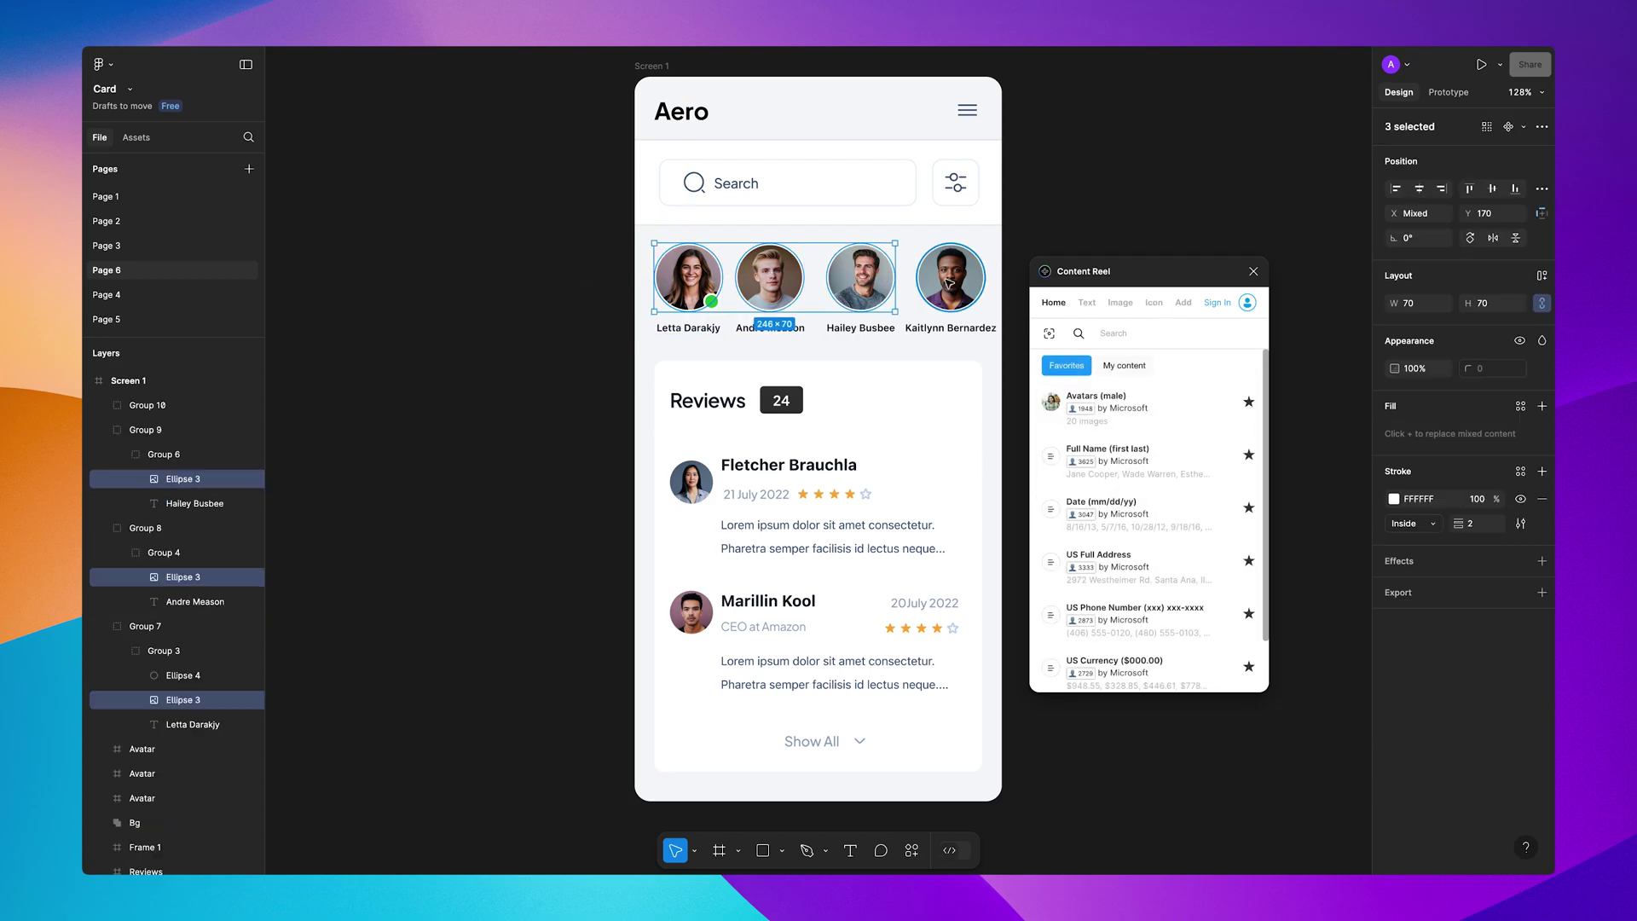
click(1138, 420)
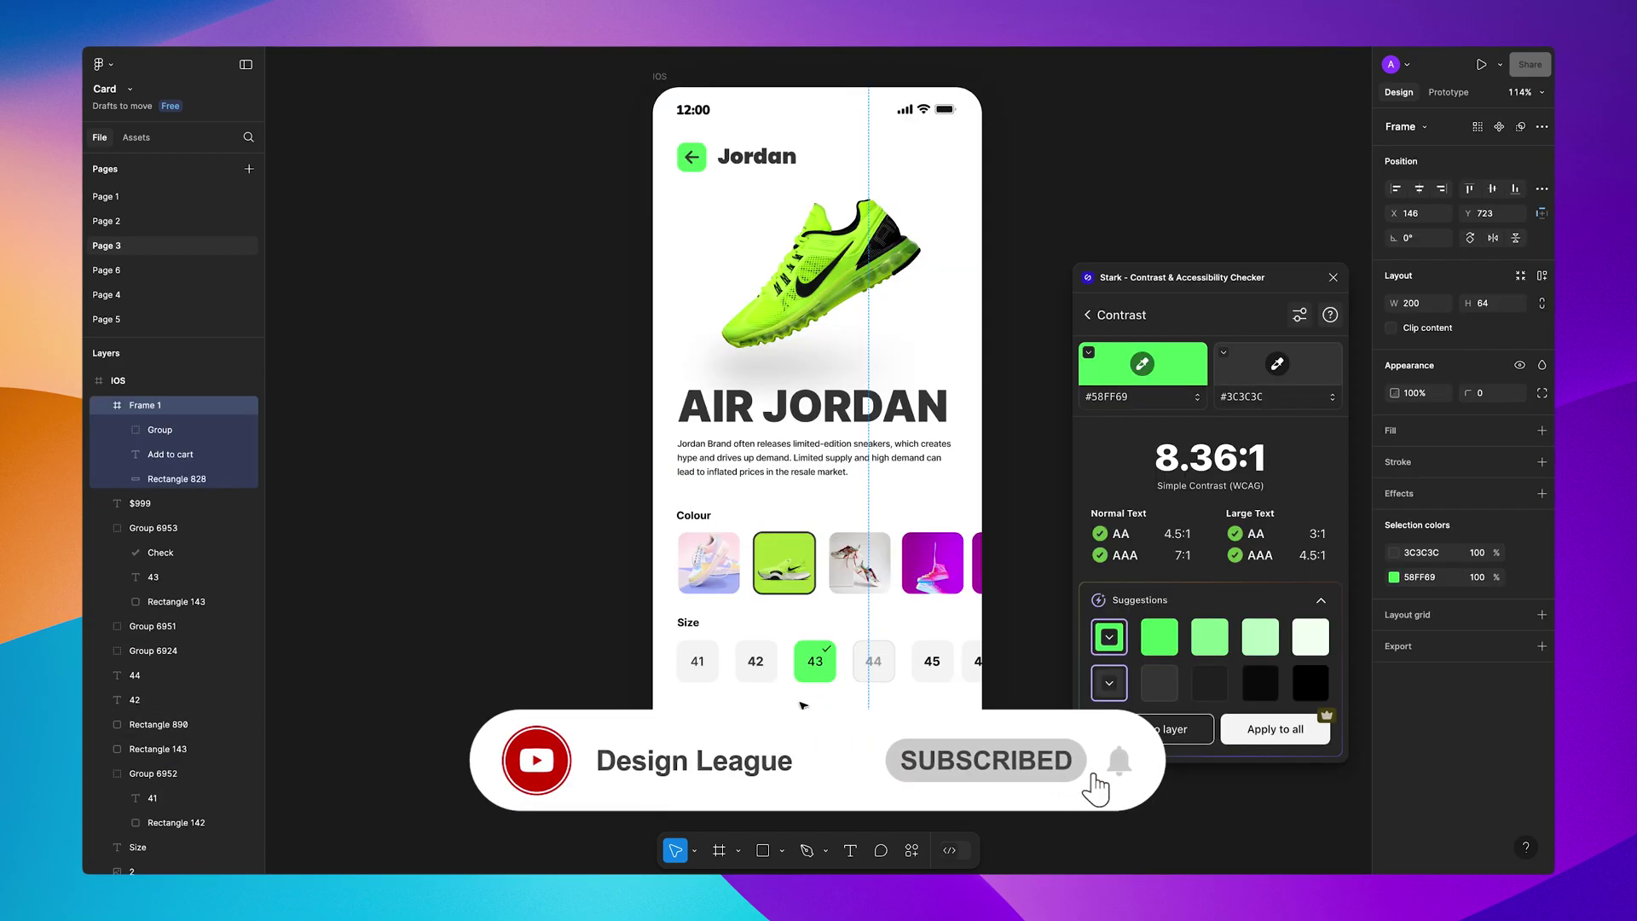
click(857, 416)
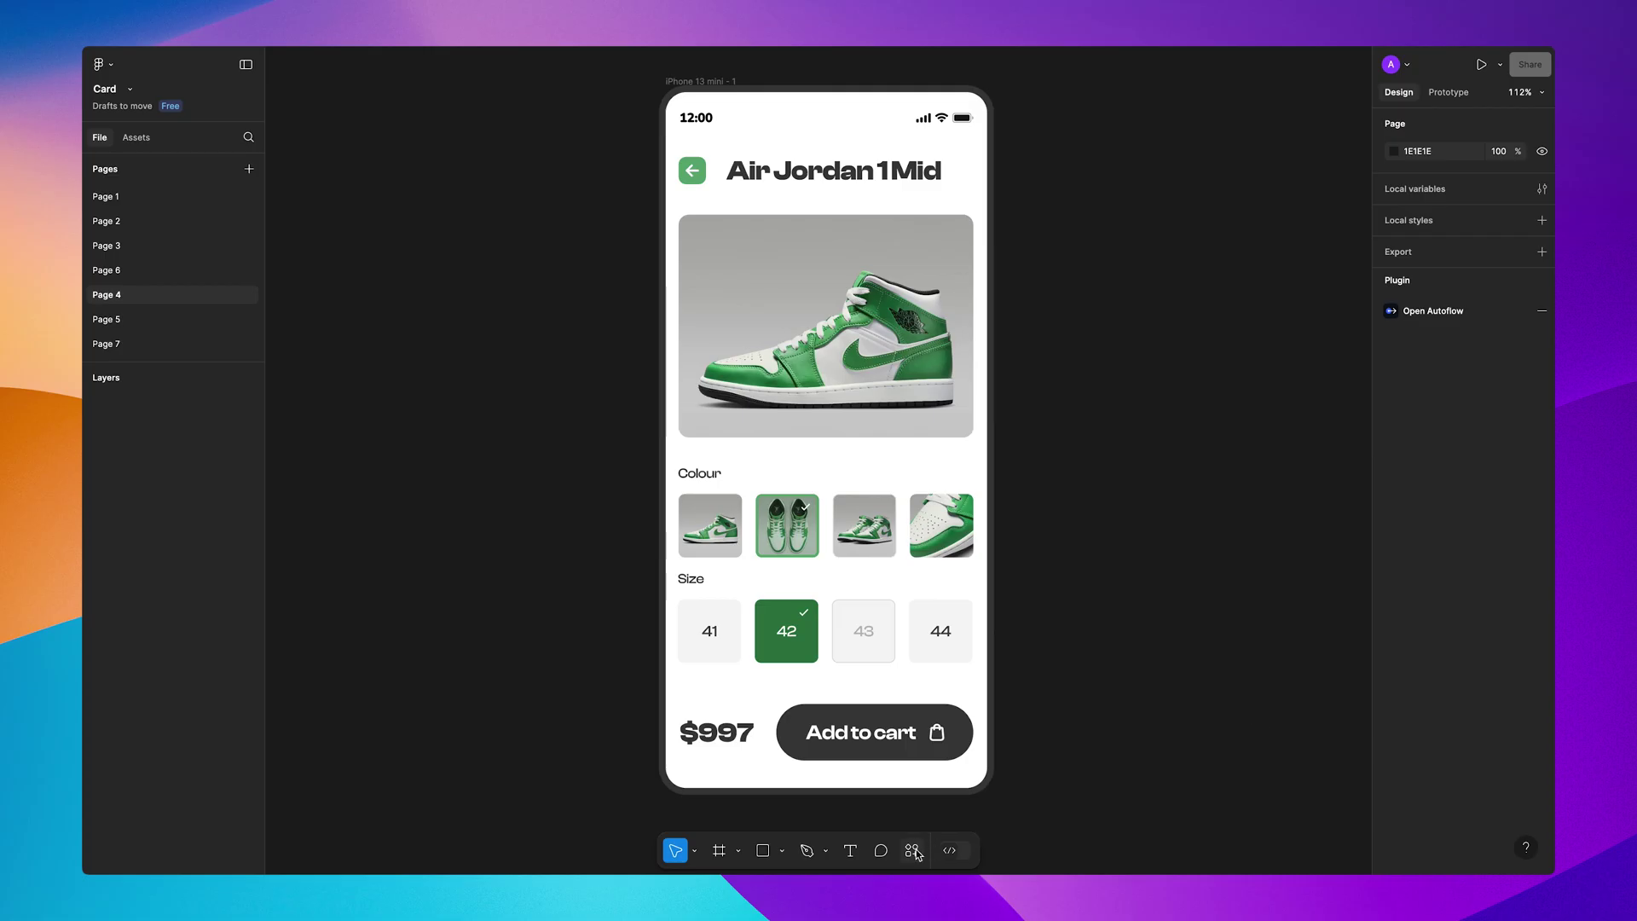
Step: Launch Specs from Plugins & widgets and choose the iPhone 13 mini - 1 frame to document
click(914, 851)
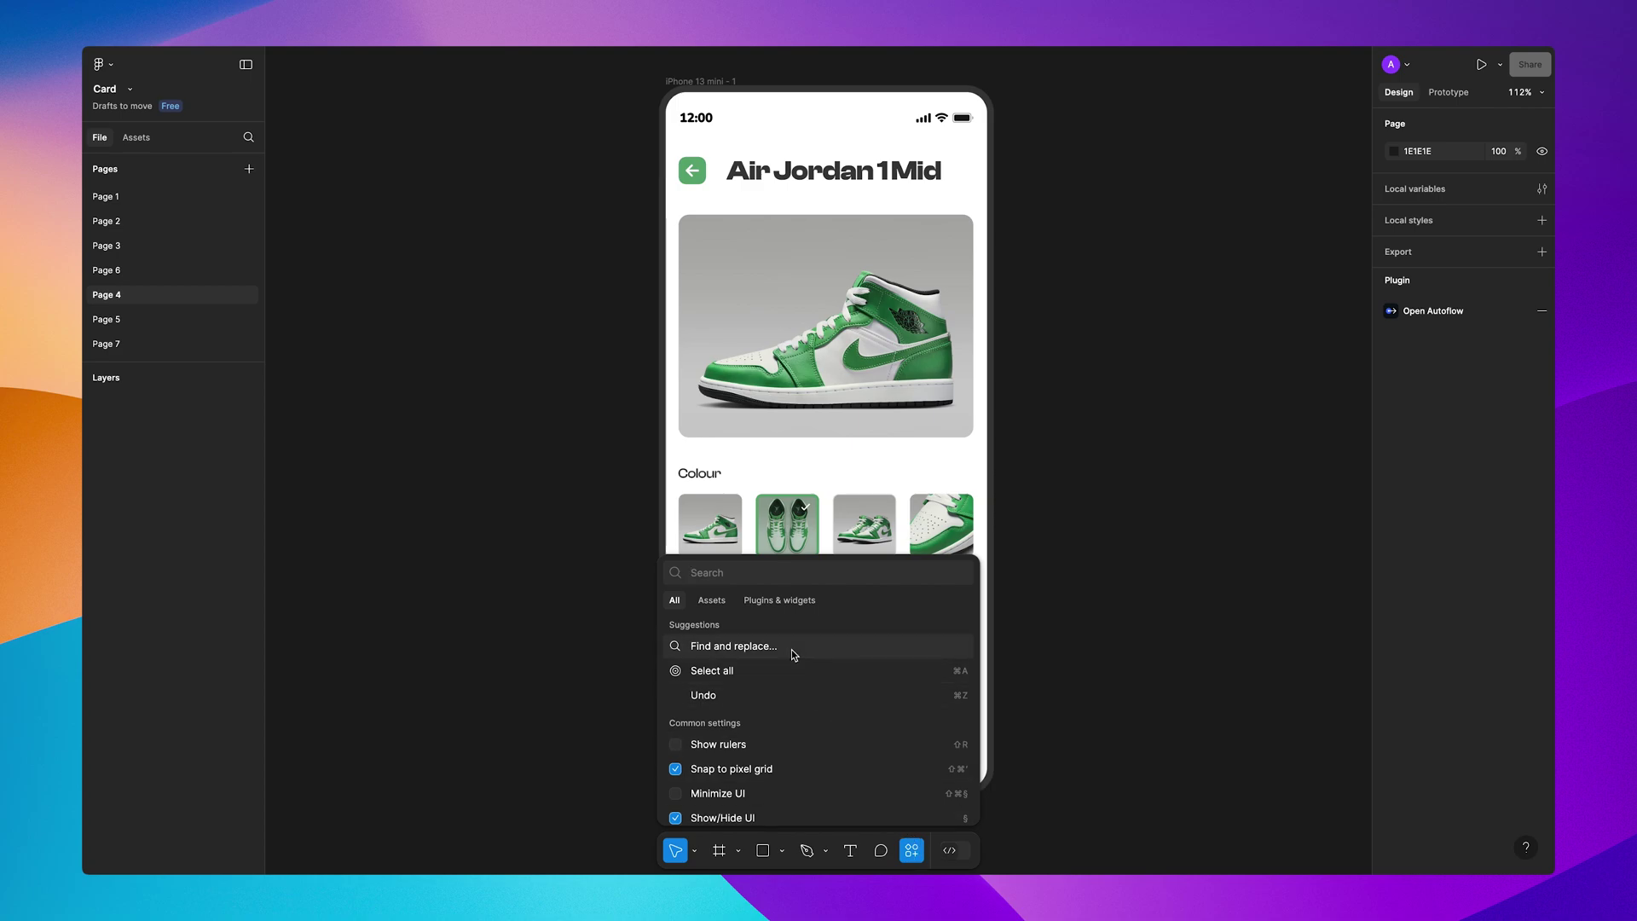
click(776, 601)
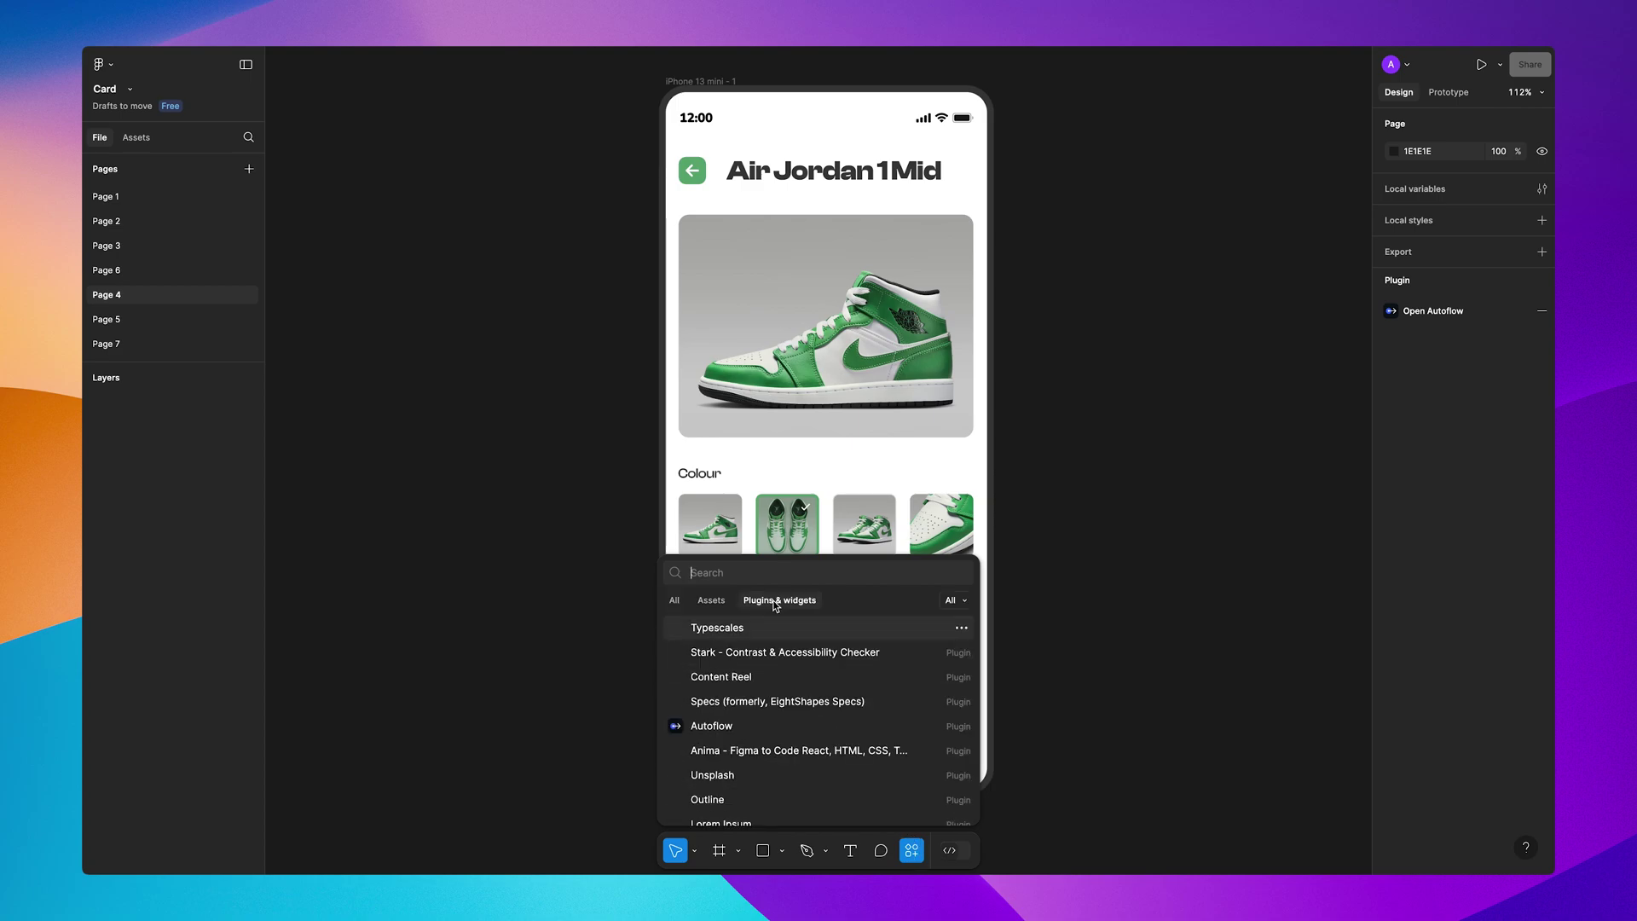
click(755, 701)
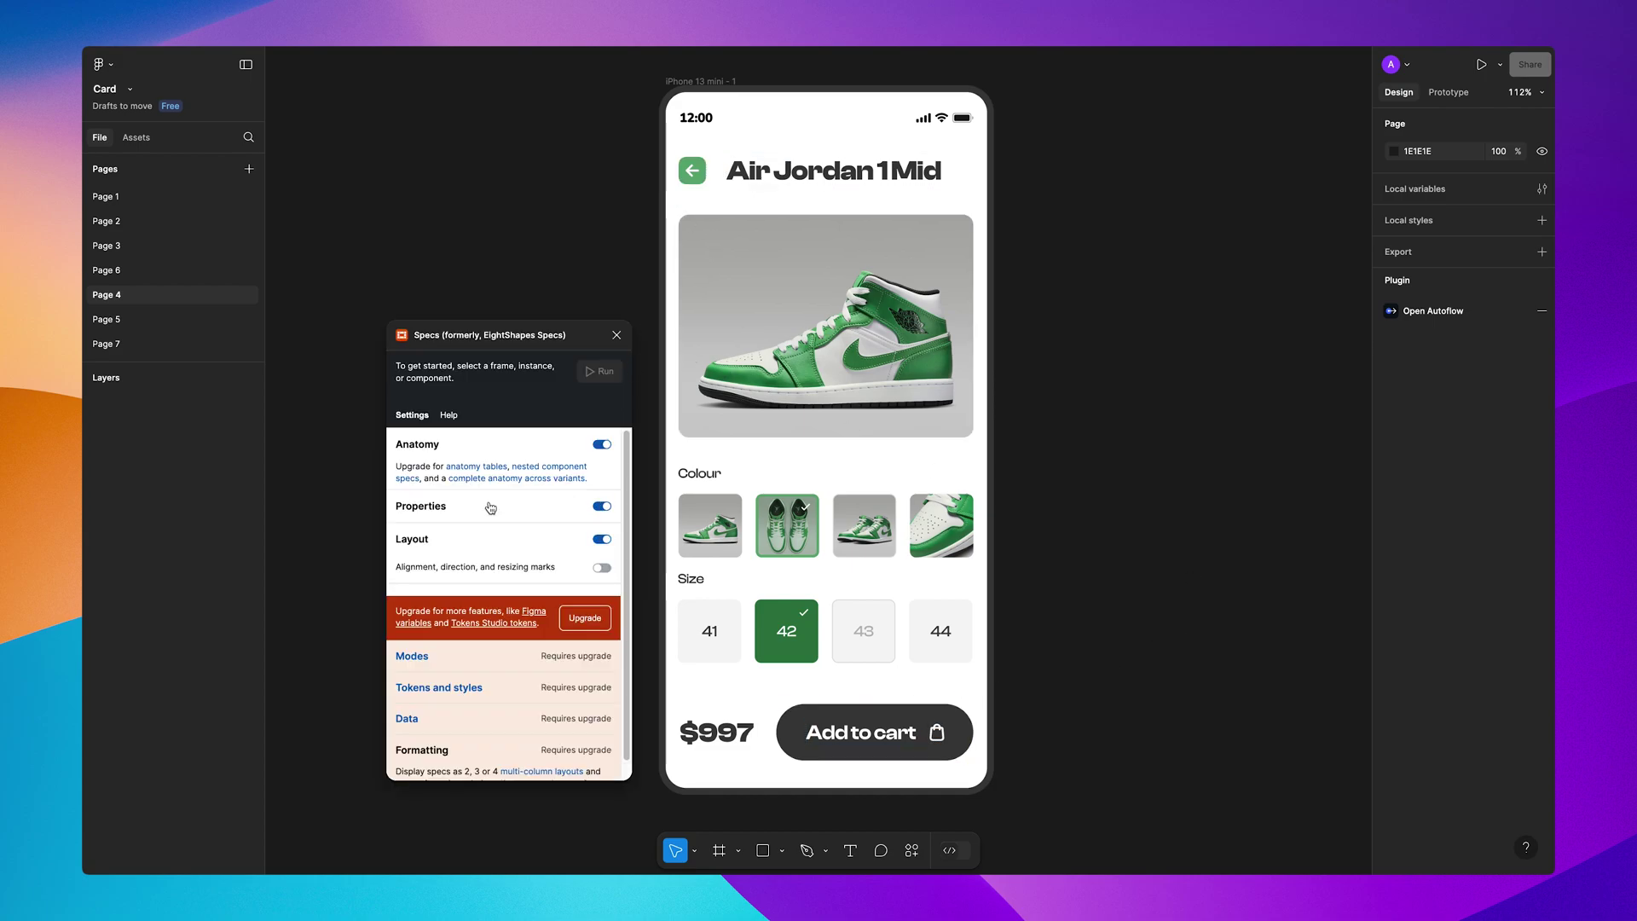
click(702, 82)
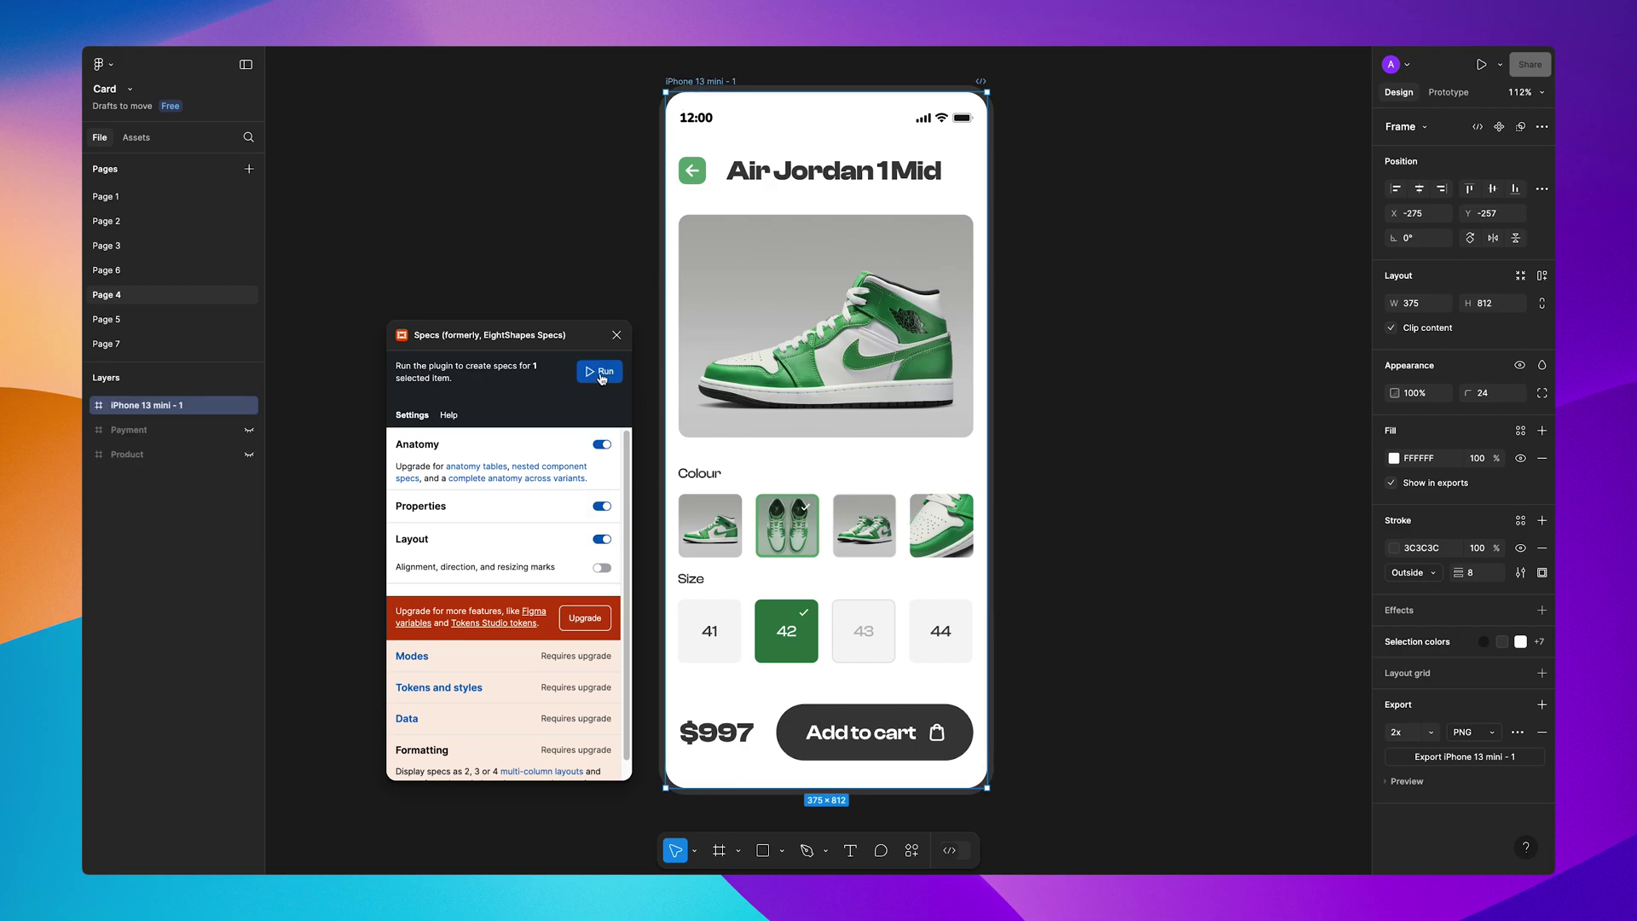
Step: Run Specs on iPhone 13 mini - 1 and scroll through the generated Anatomy sheet
click(601, 373)
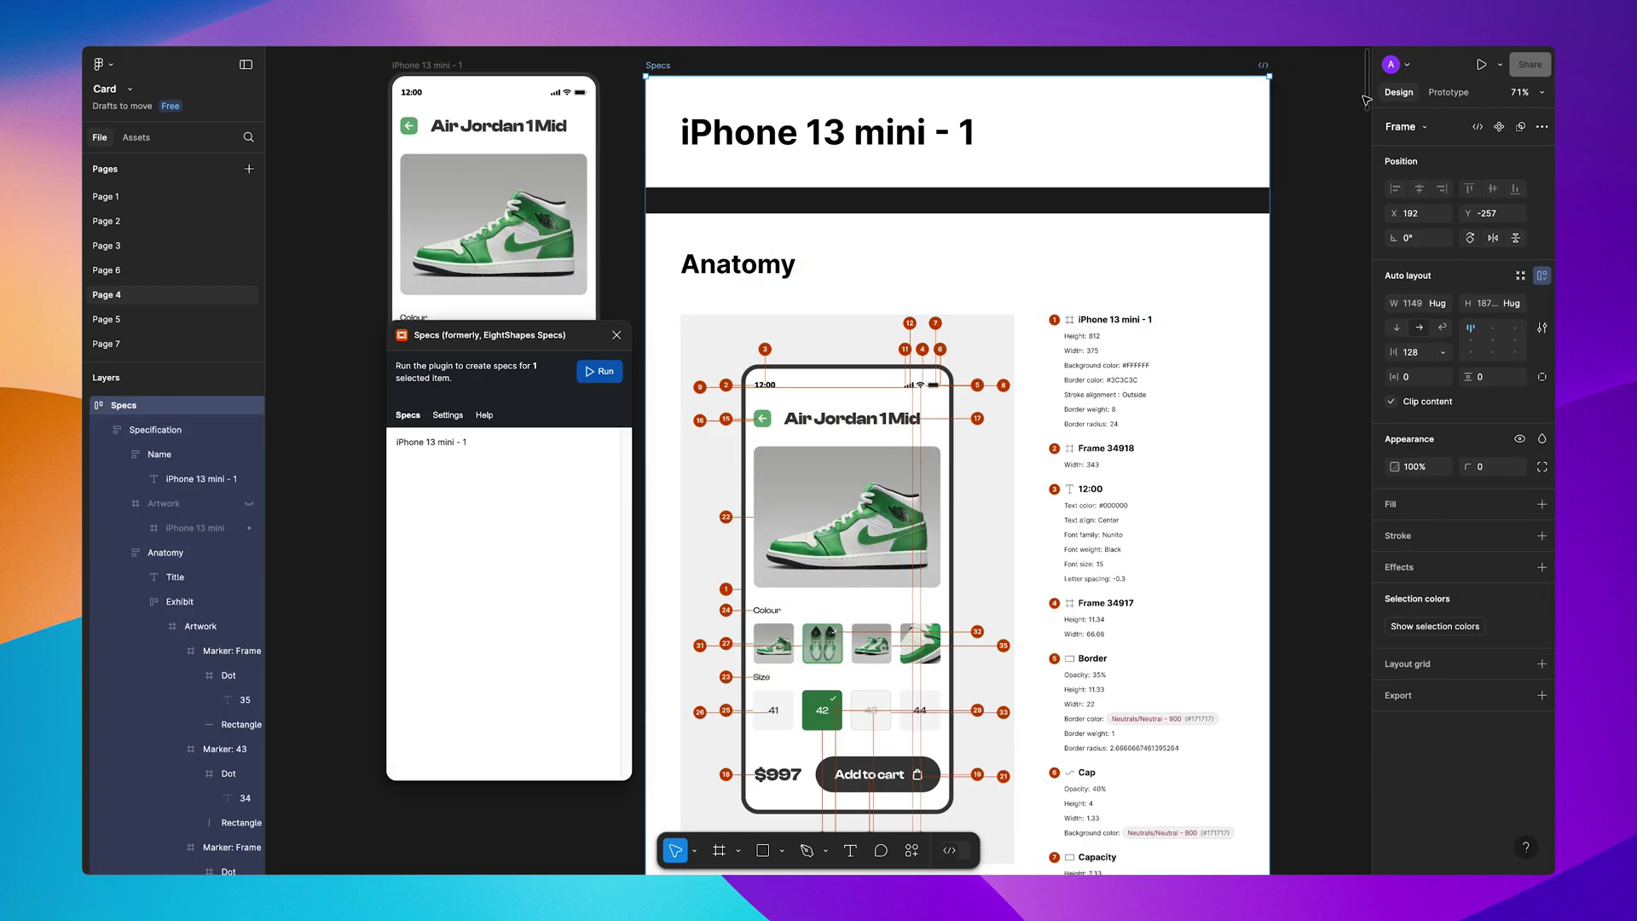
scroll(1370, 101, down, 8)
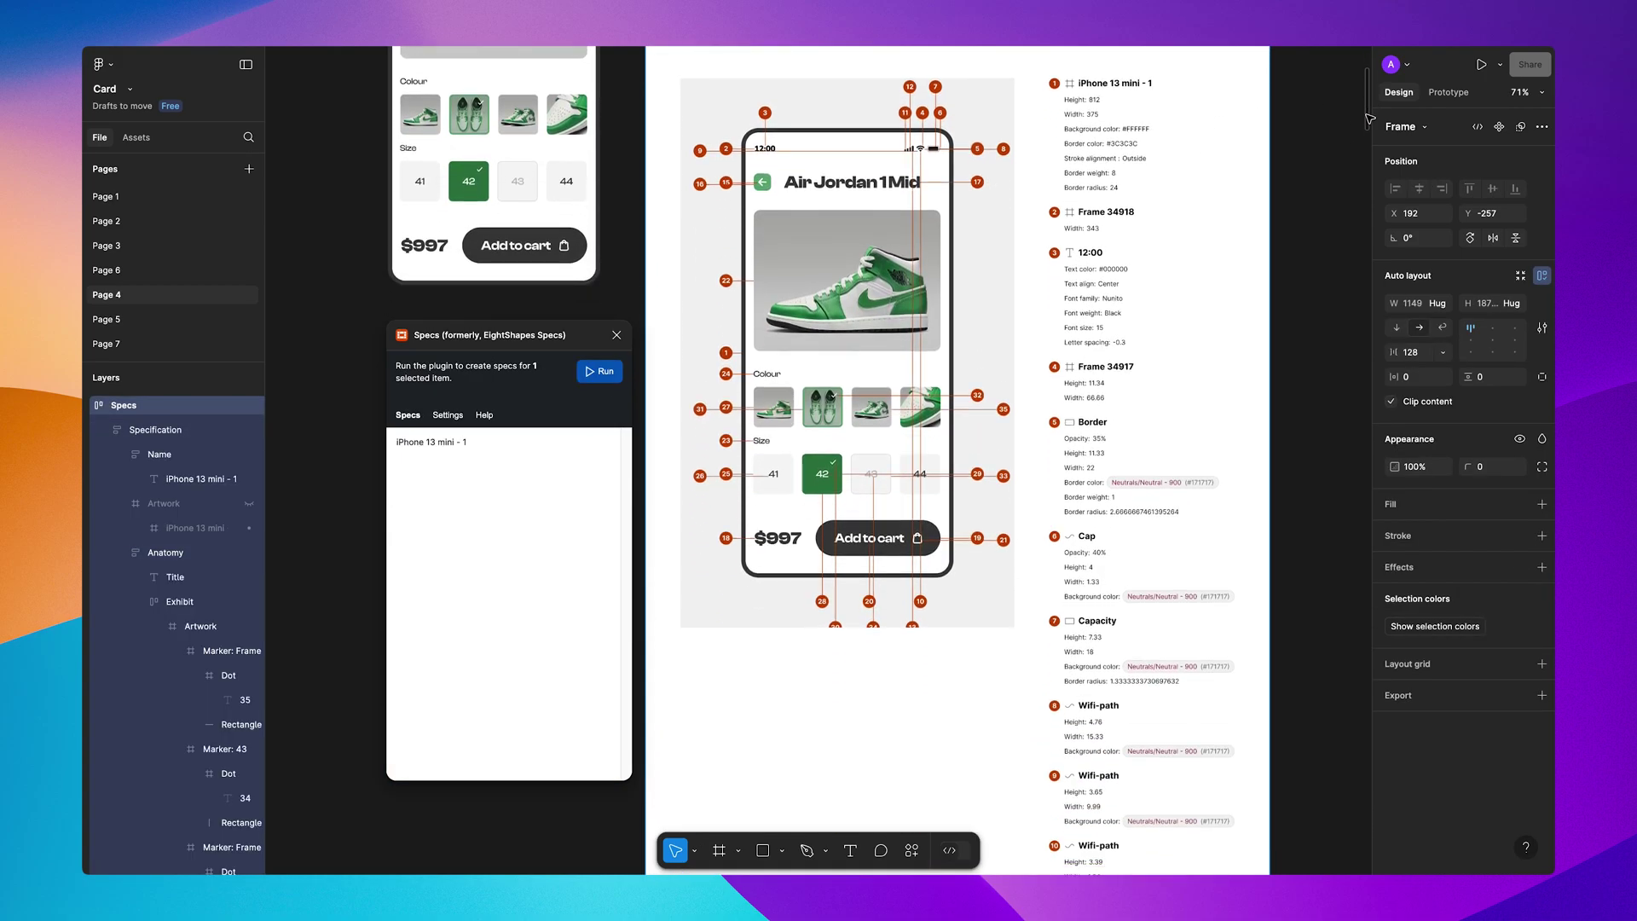
scroll(1368, 126, down, 10)
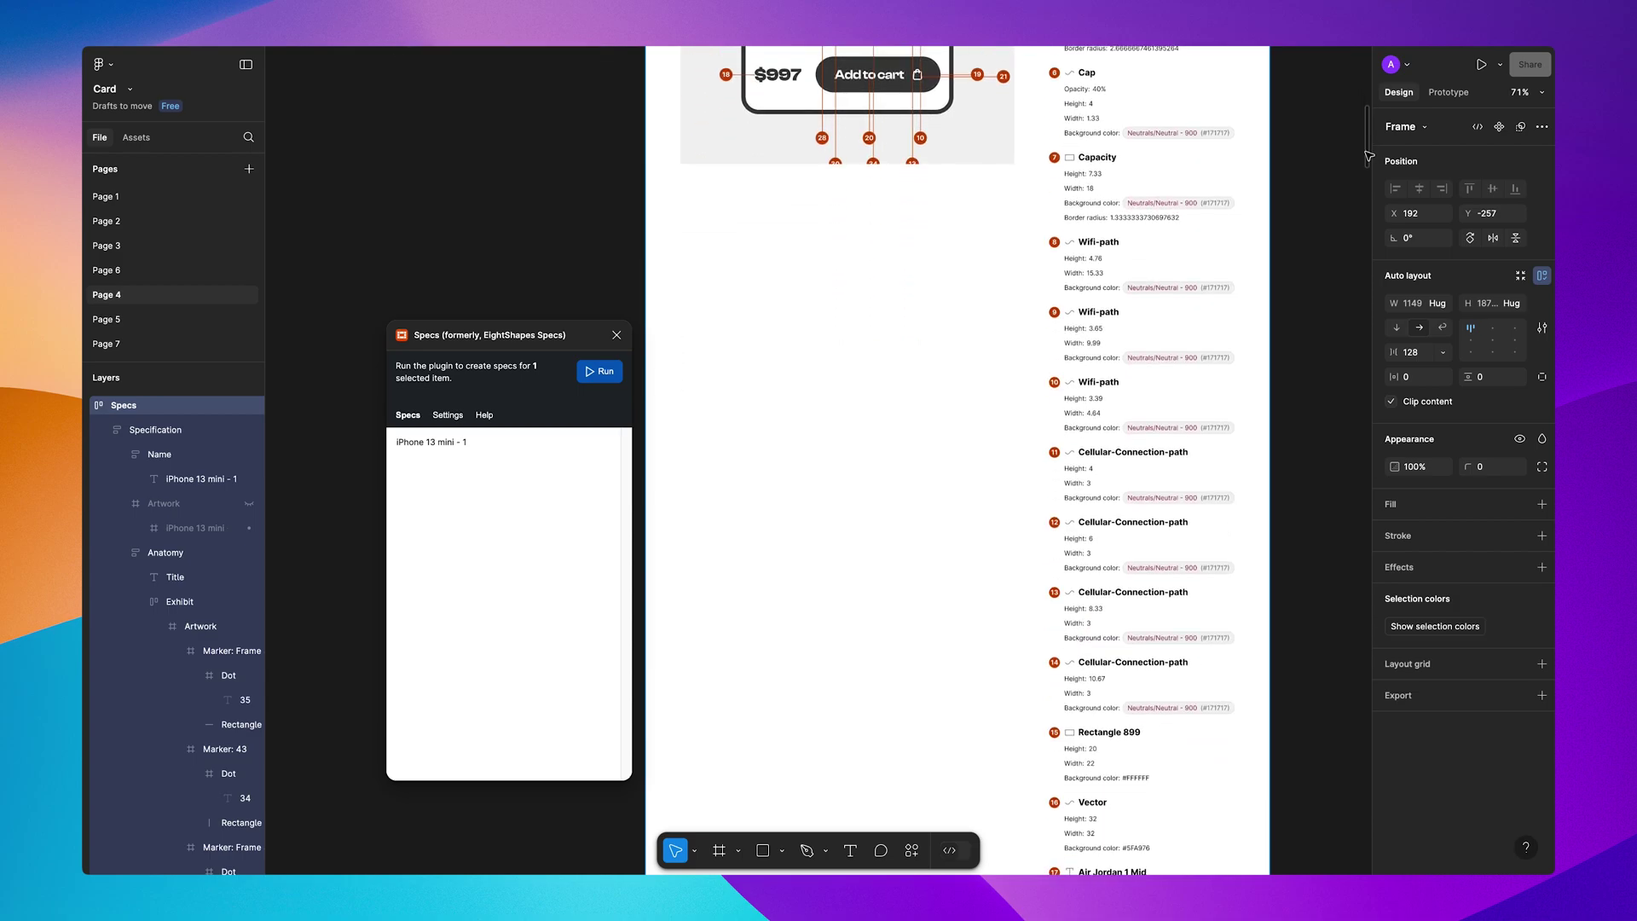
scroll(1370, 165, up, 6)
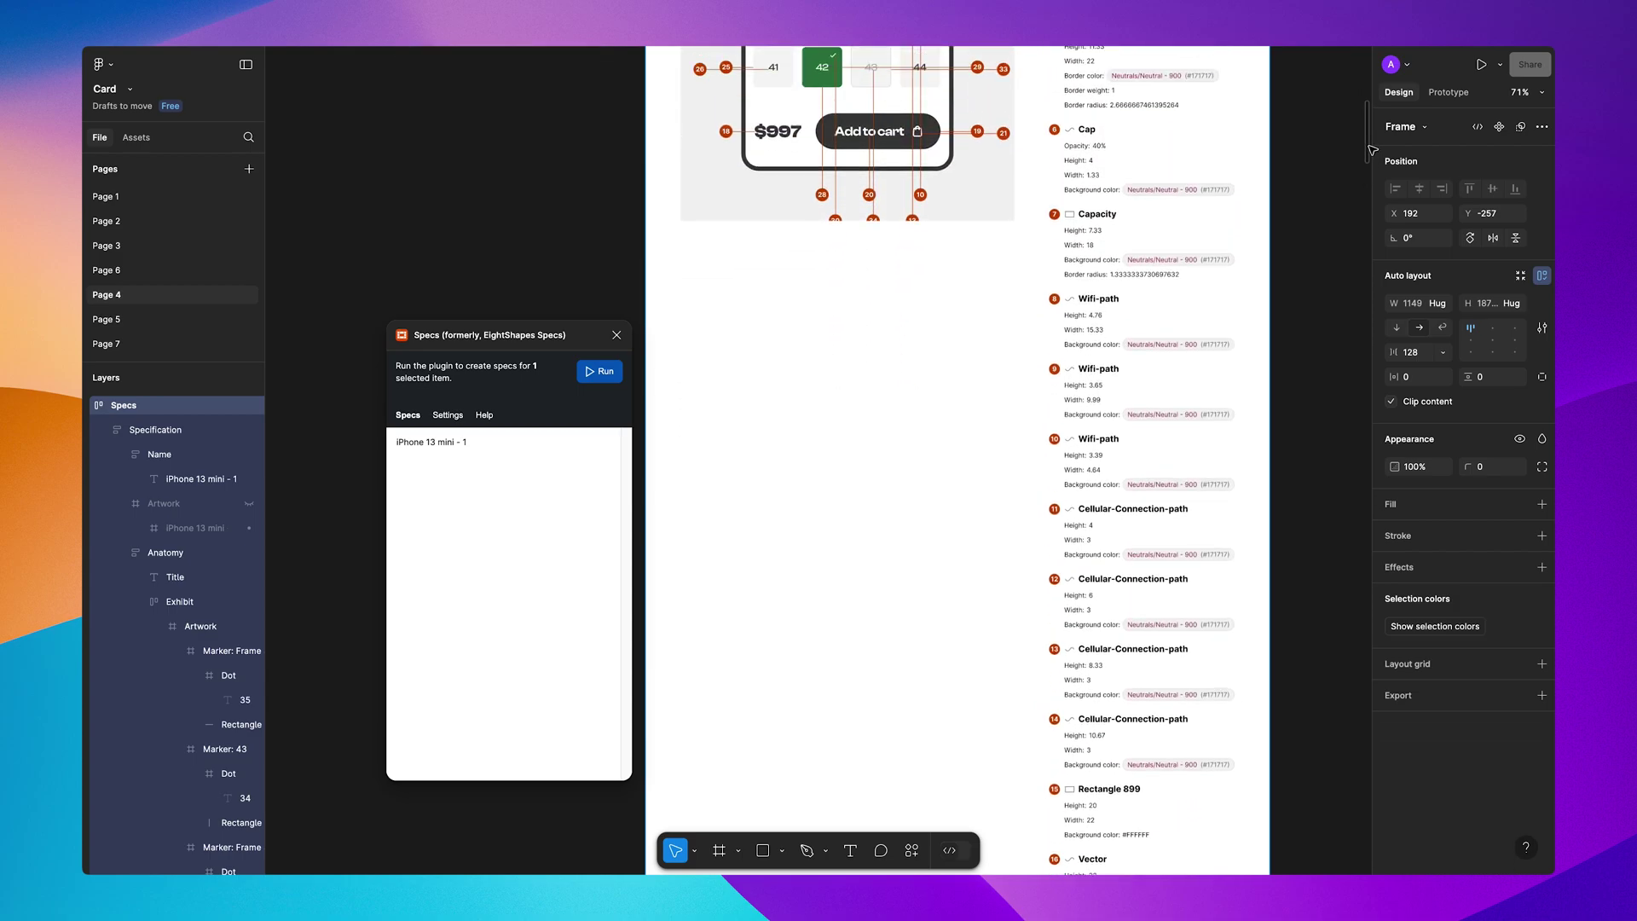
scroll(1370, 128, up, 10)
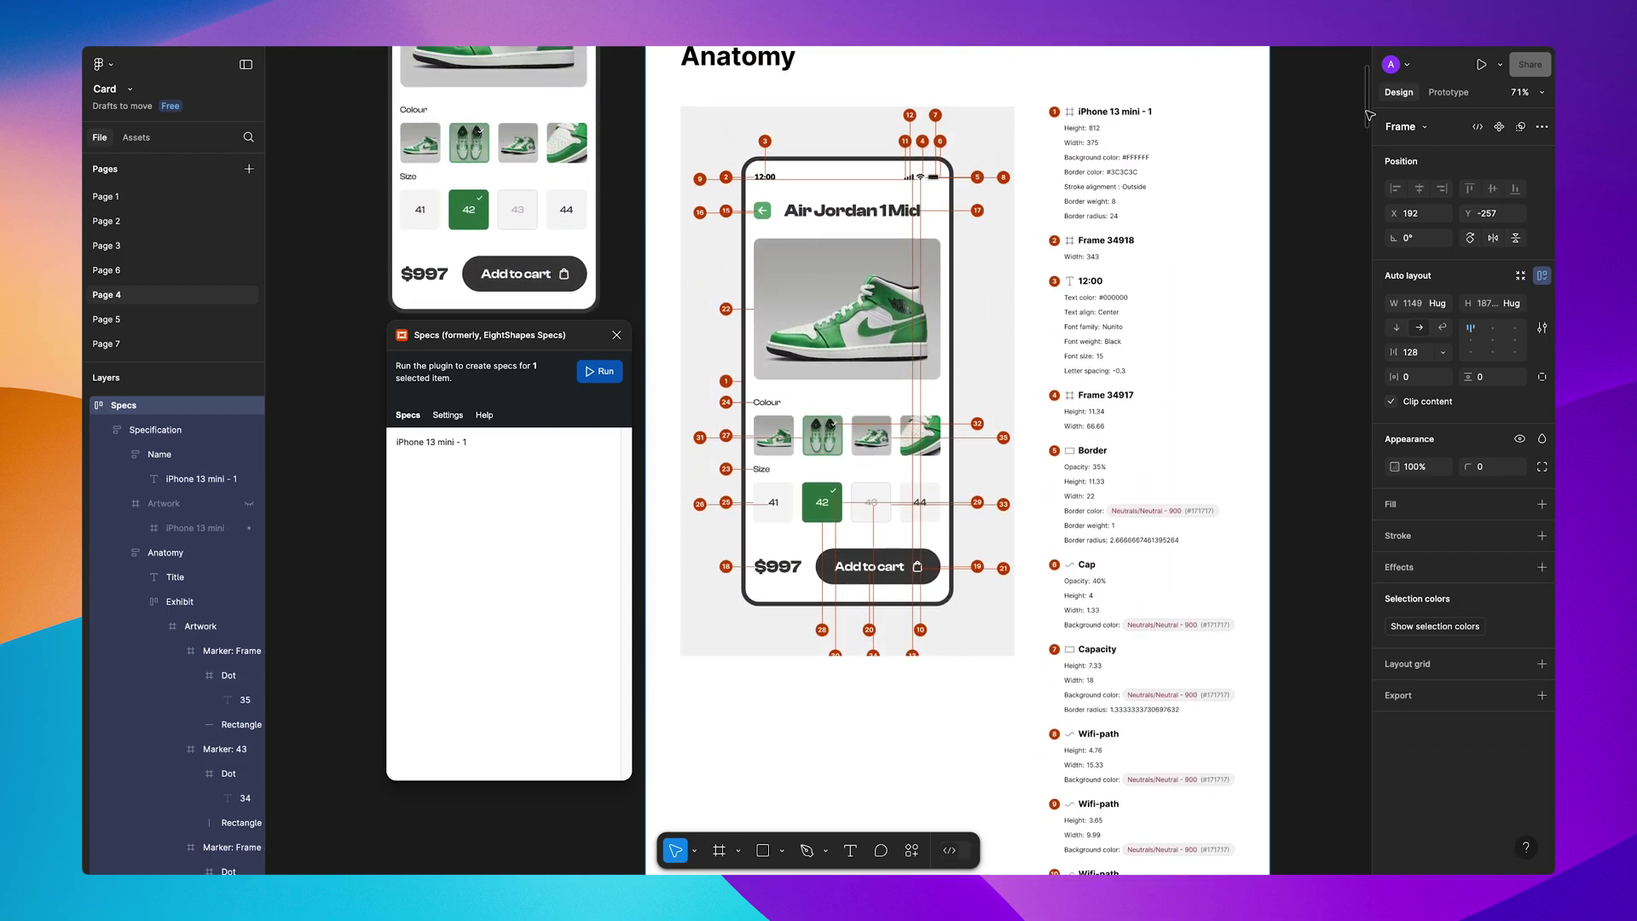
scroll(1368, 109, up, 2)
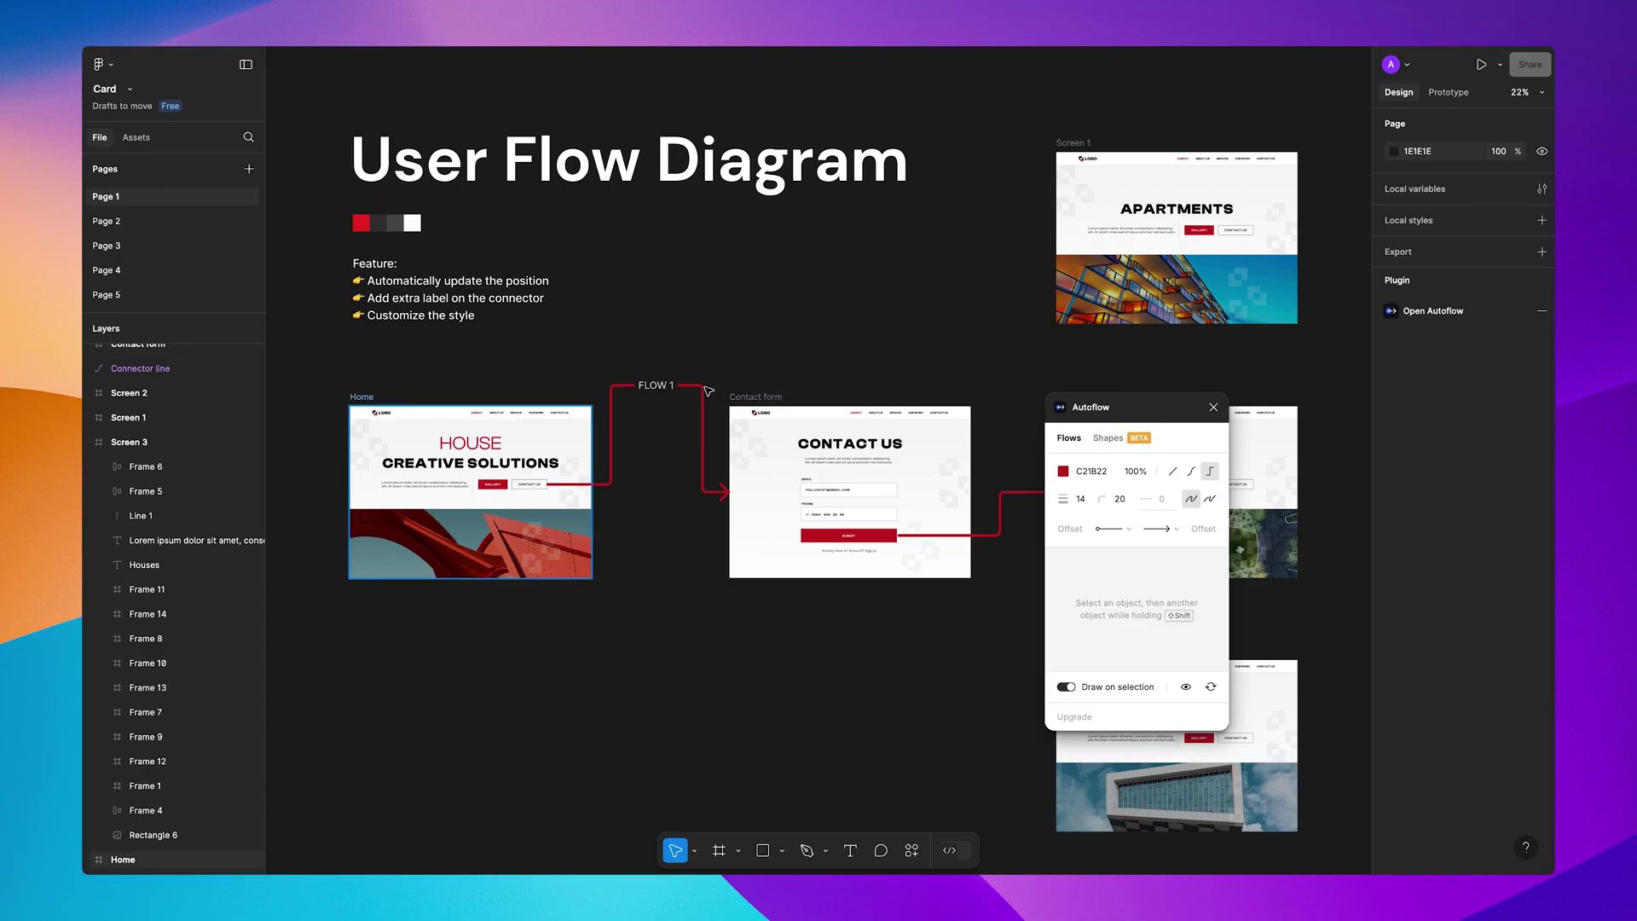
Step: Connect Home to Contact form with an 'On Click' arrow, then link the email field to APARTMENTS
shift+click(834, 414)
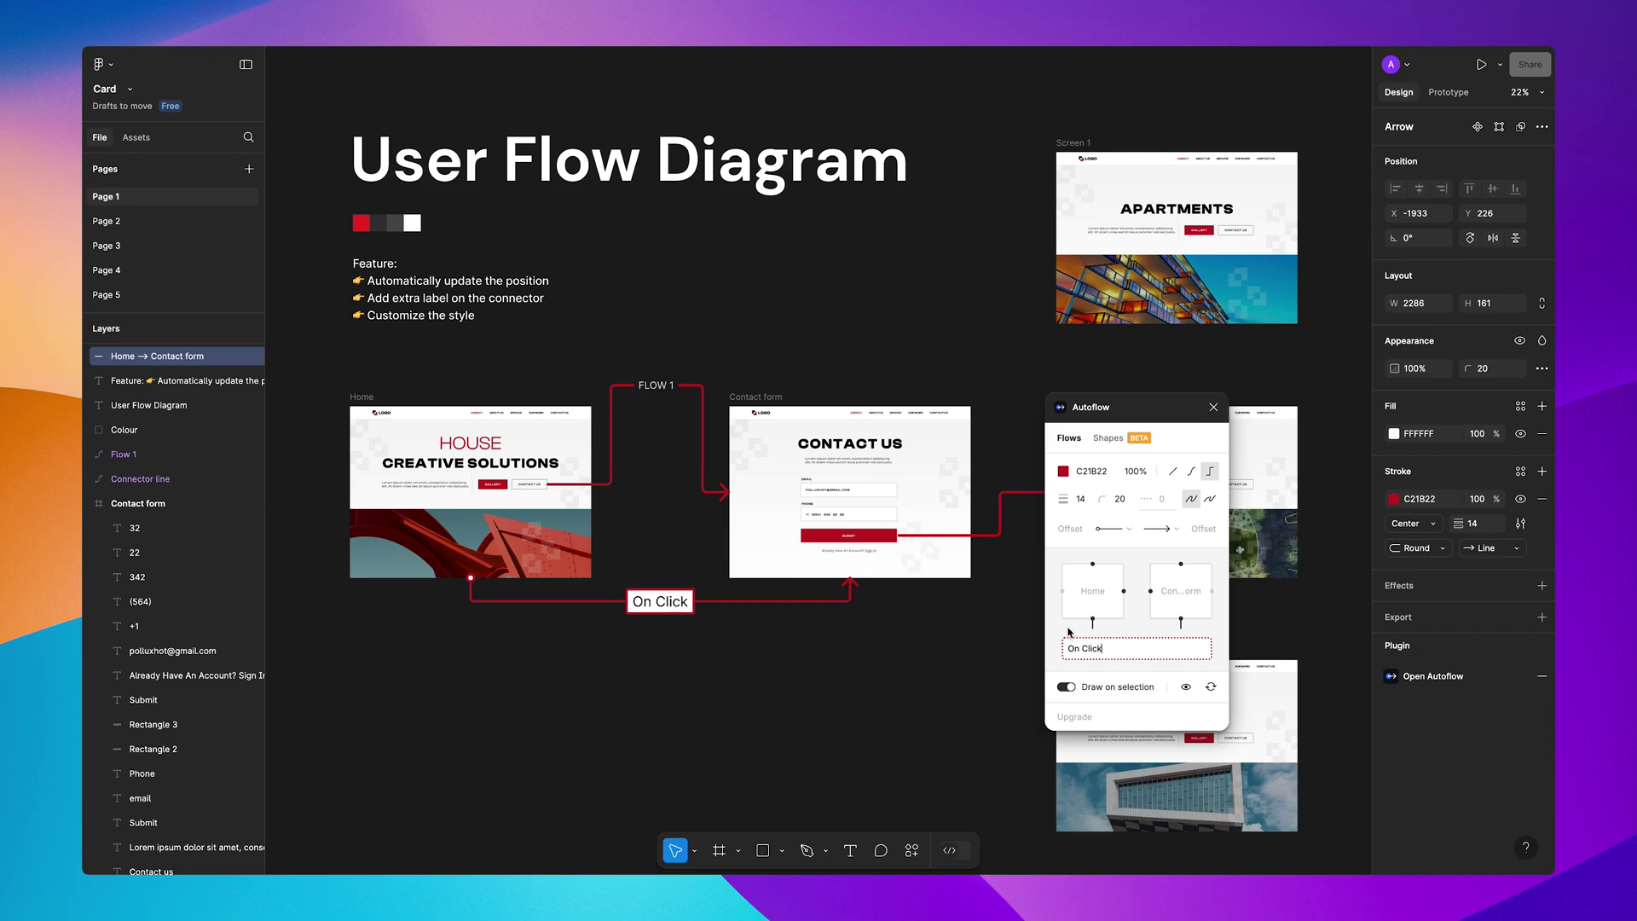
click(800, 675)
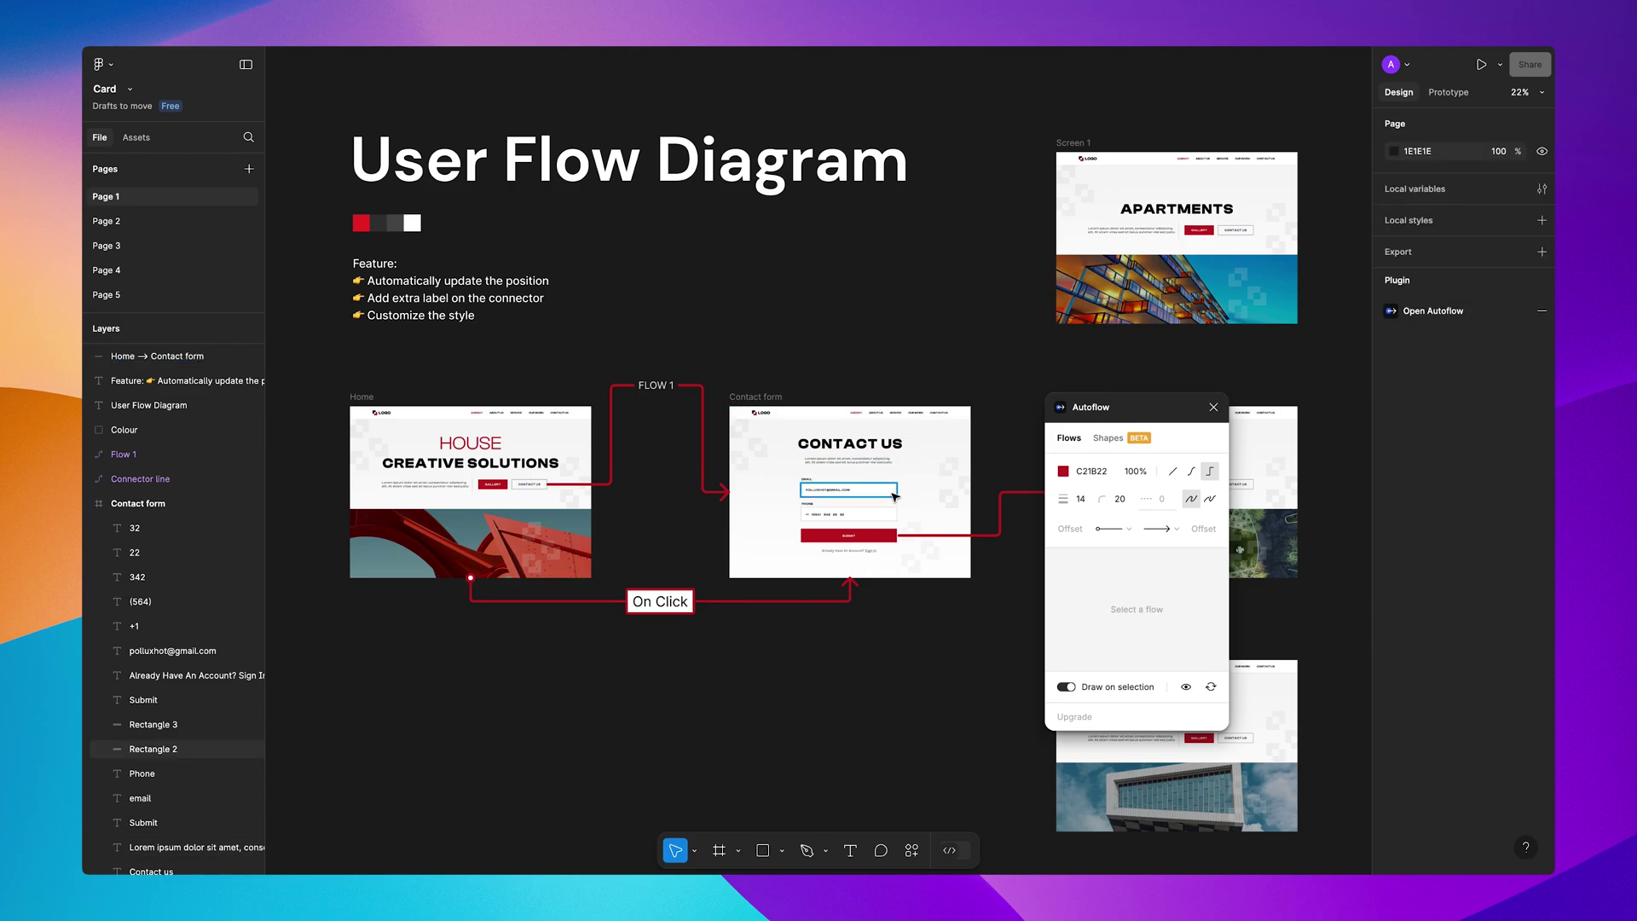
click(848, 489)
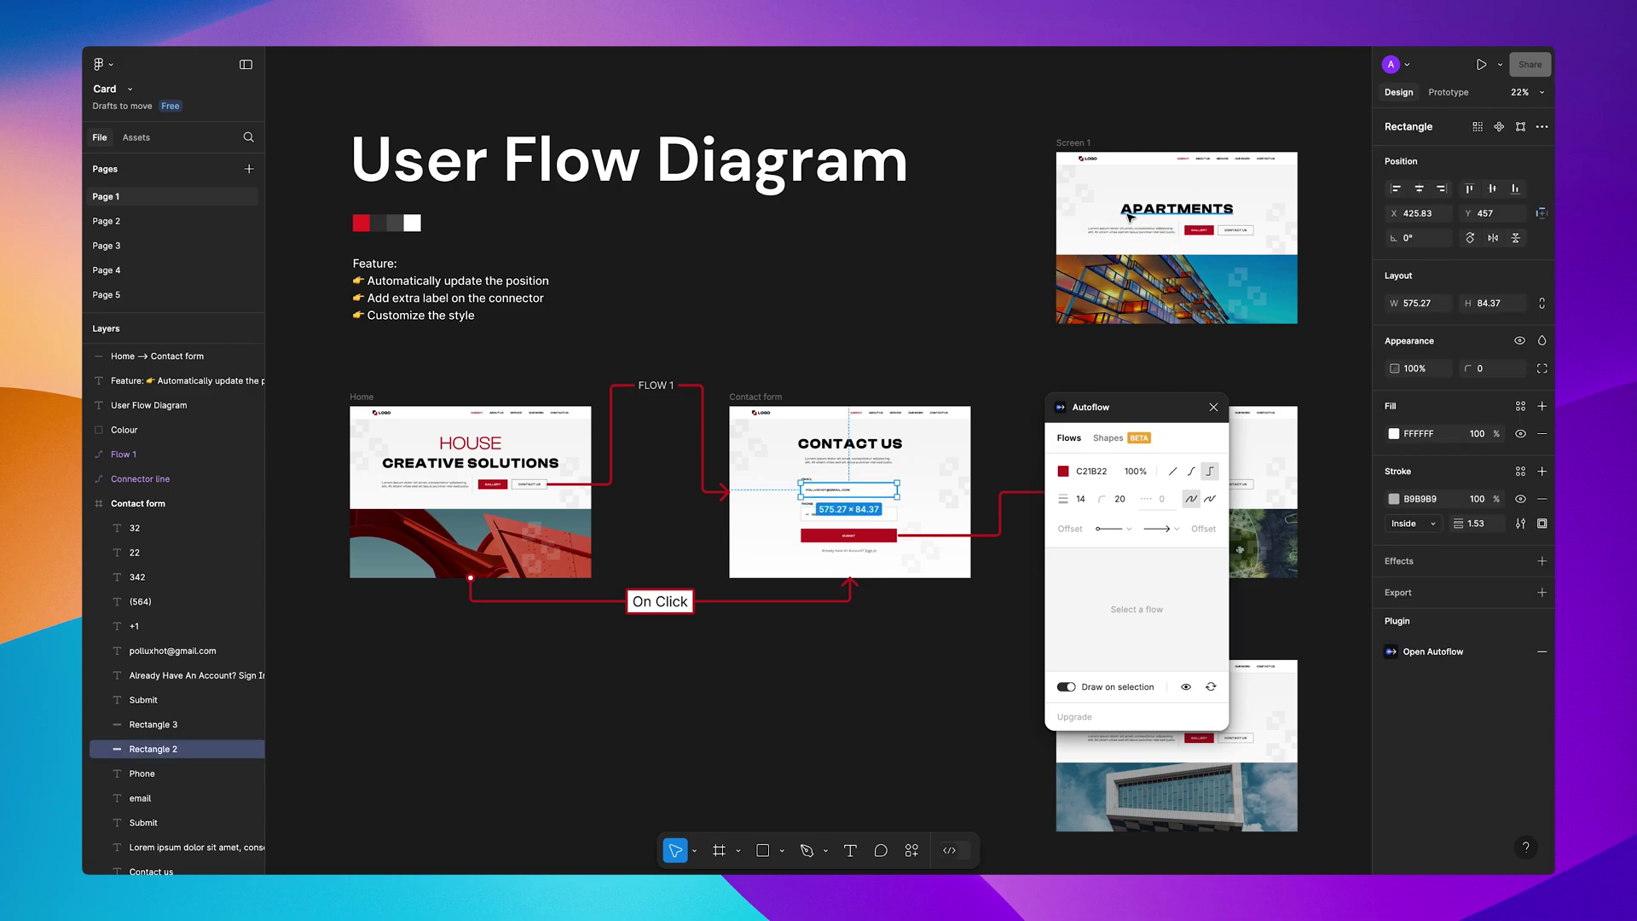
shift+click(1130, 217)
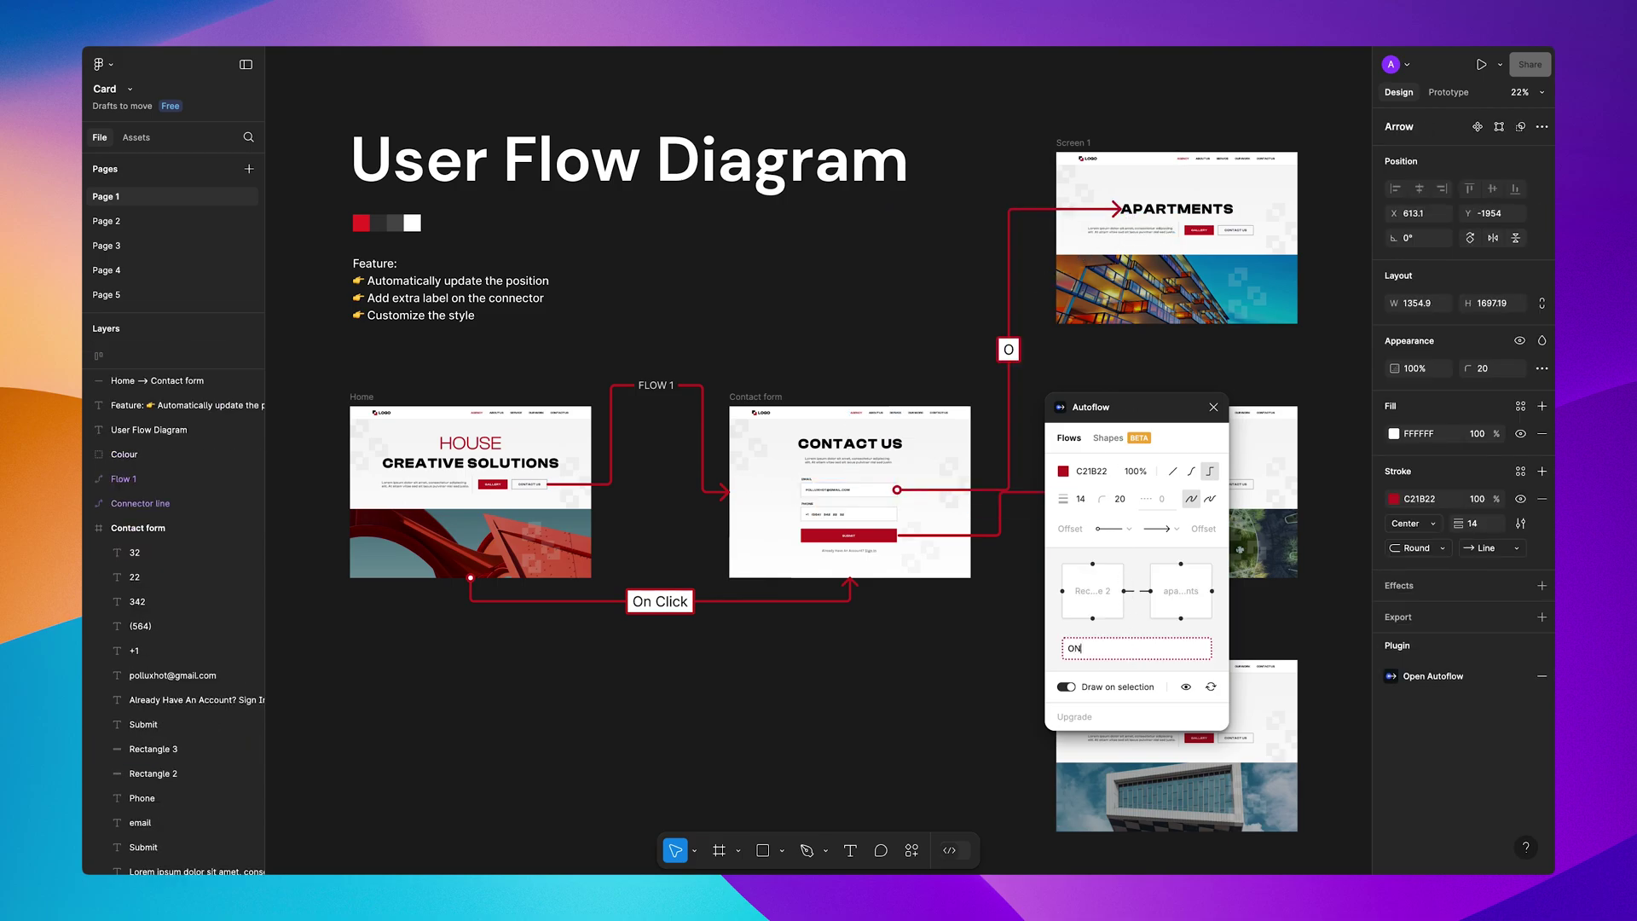
Step: Label the email-field-to-APARTMENTS connector 'On Hover'
text(n Hover)
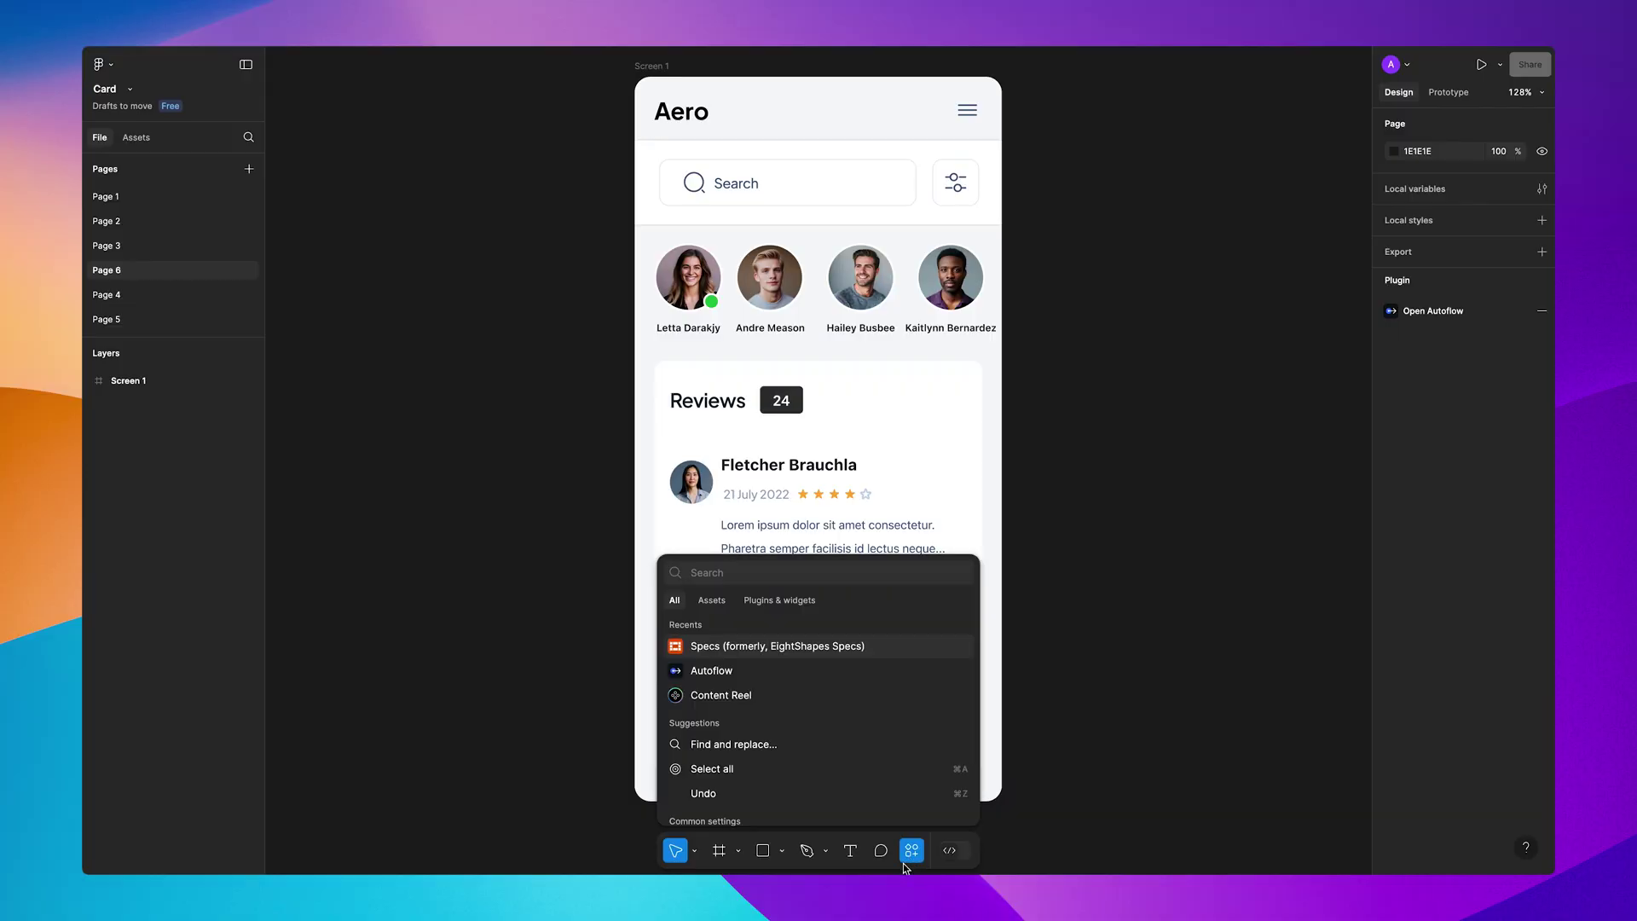
Step: Launch Content Reel, browse its collections, and fill the four avatars with male photos
click(772, 696)
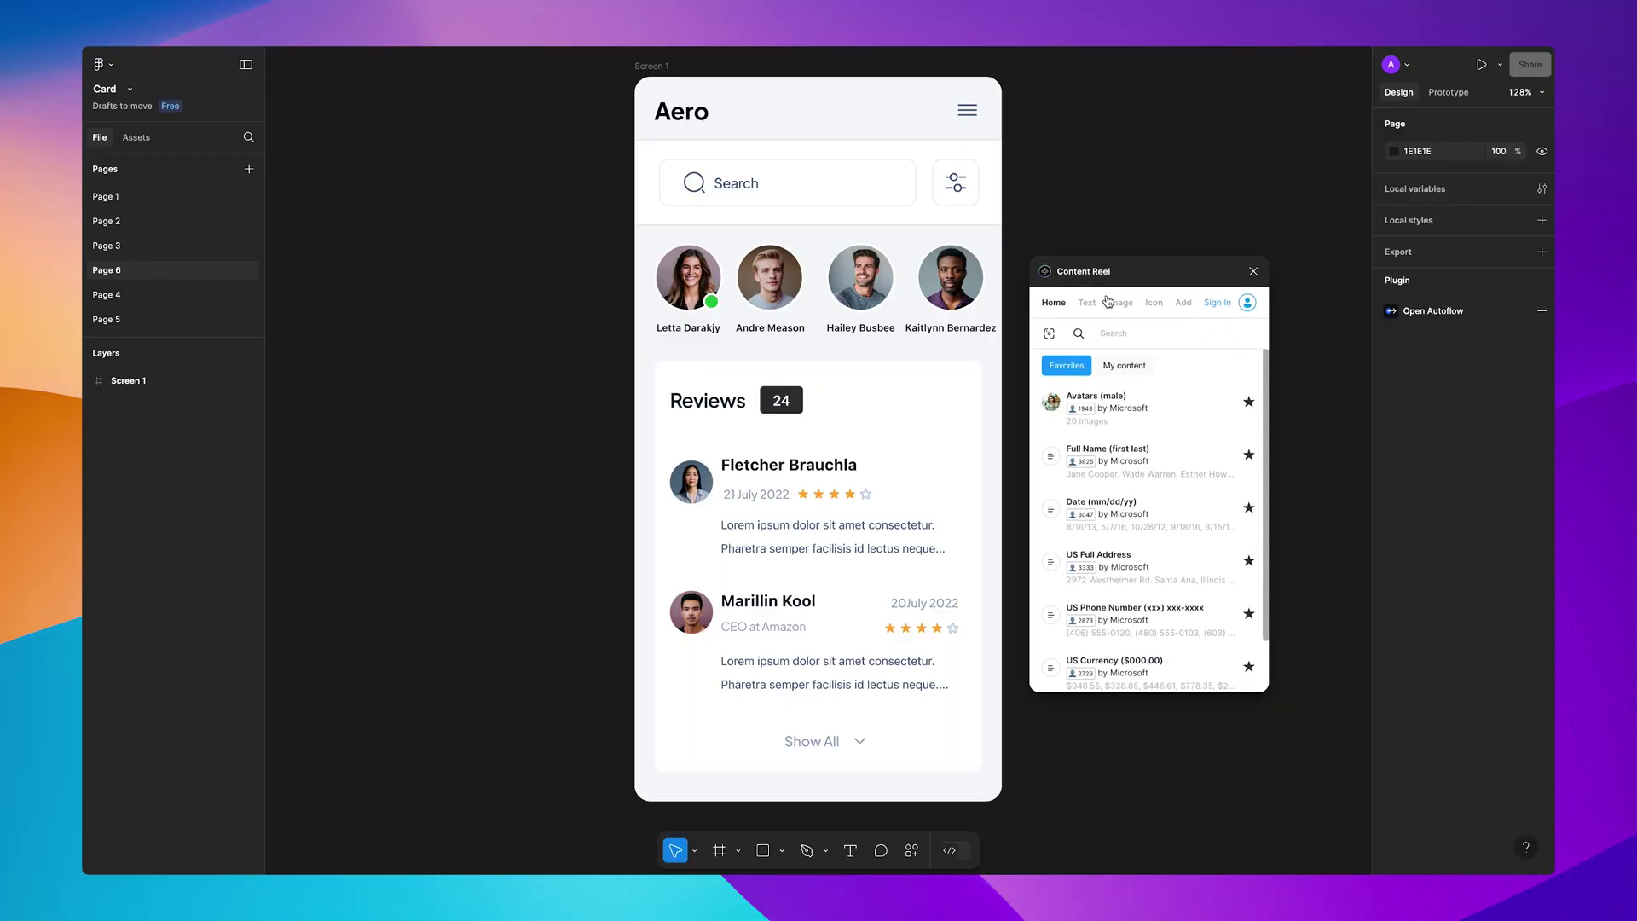
click(1087, 304)
click(1120, 302)
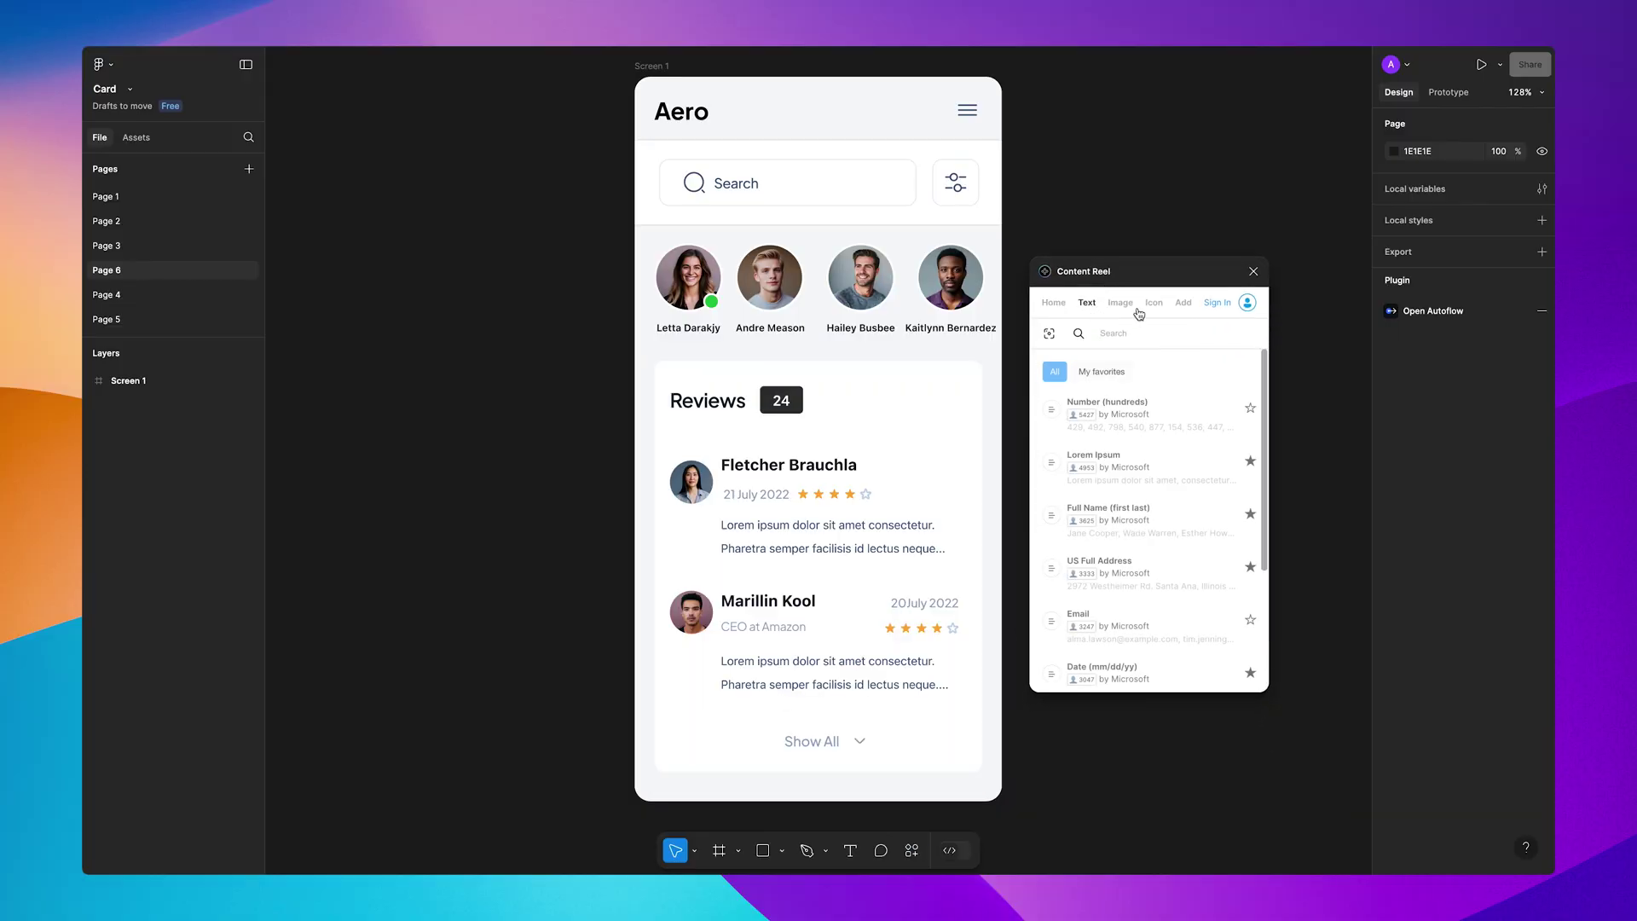
click(1154, 305)
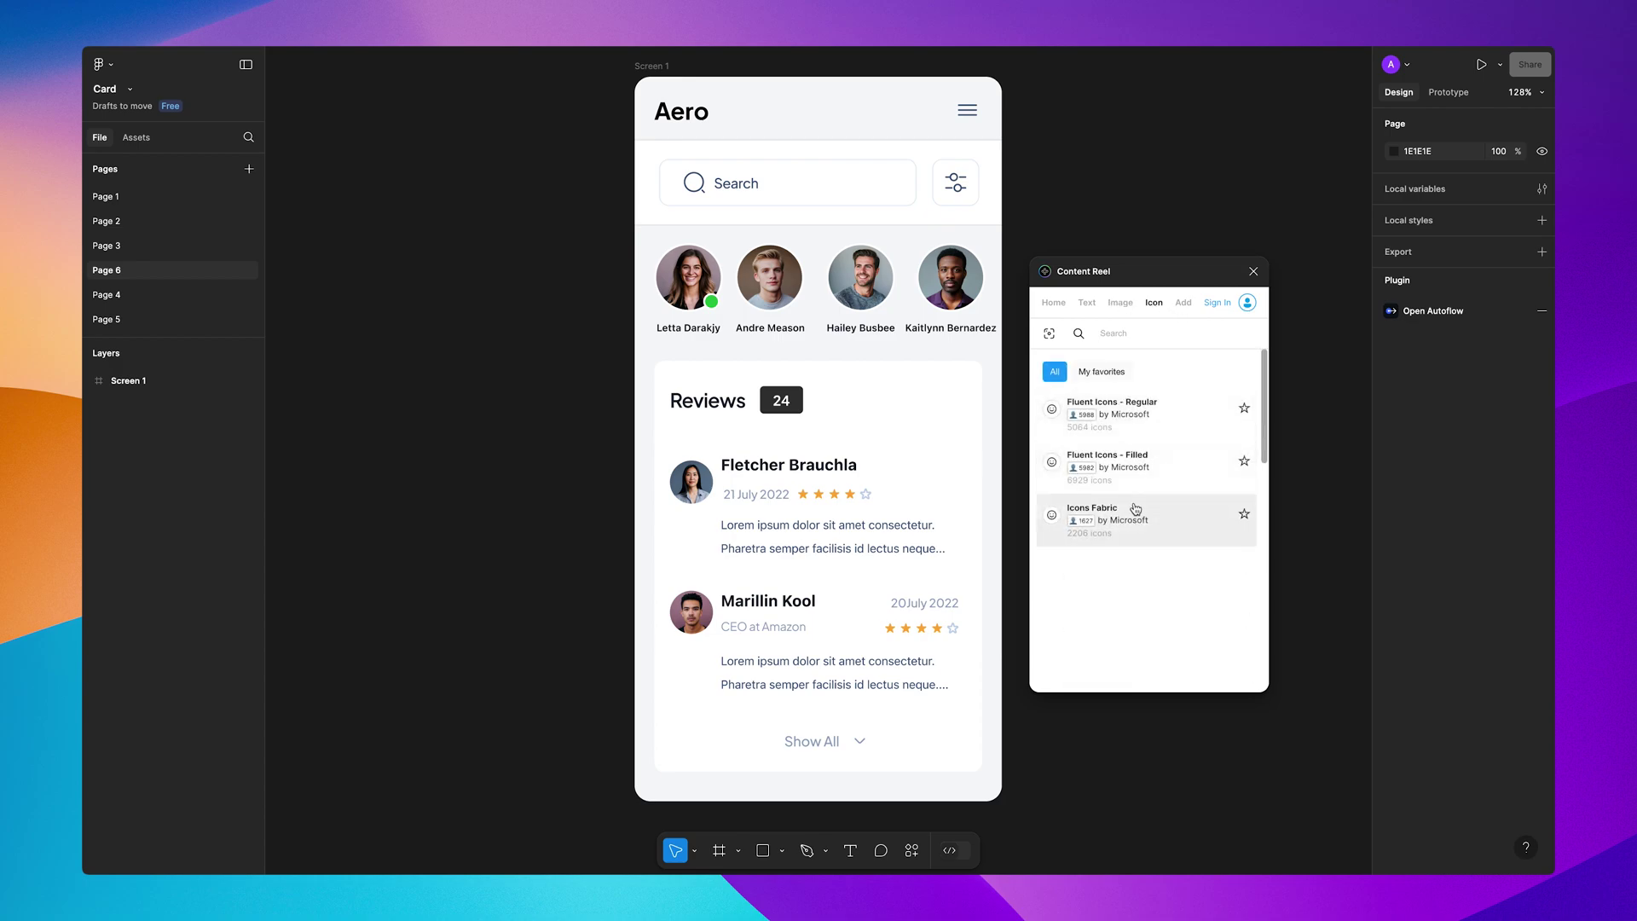
click(1055, 303)
super+click(712, 275)
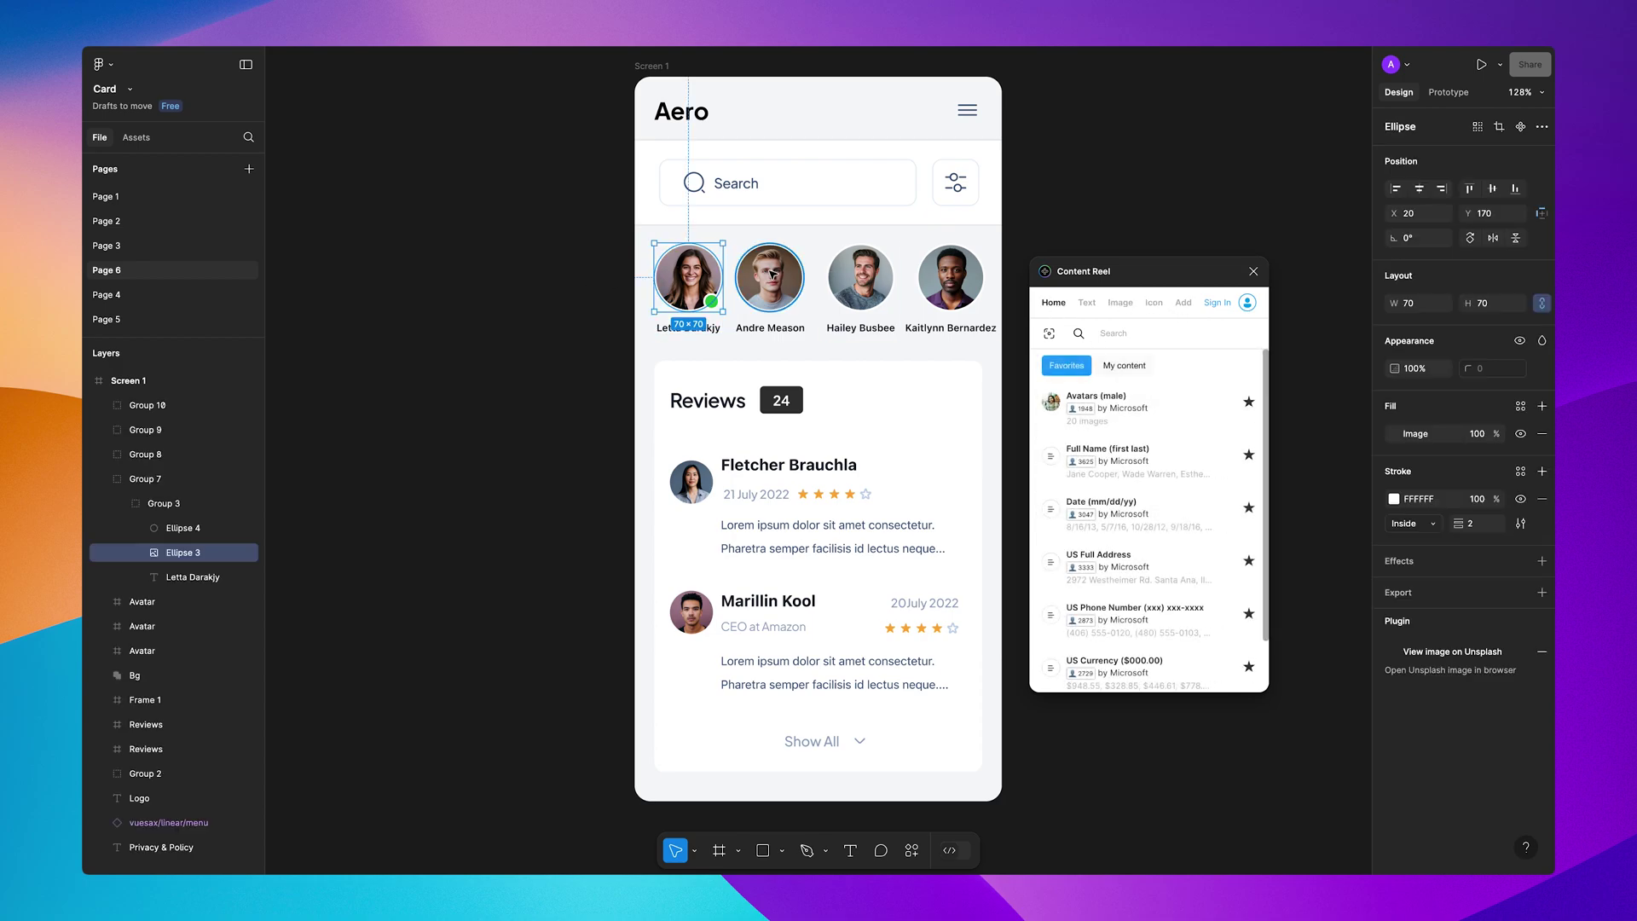
key(alt+super+a)
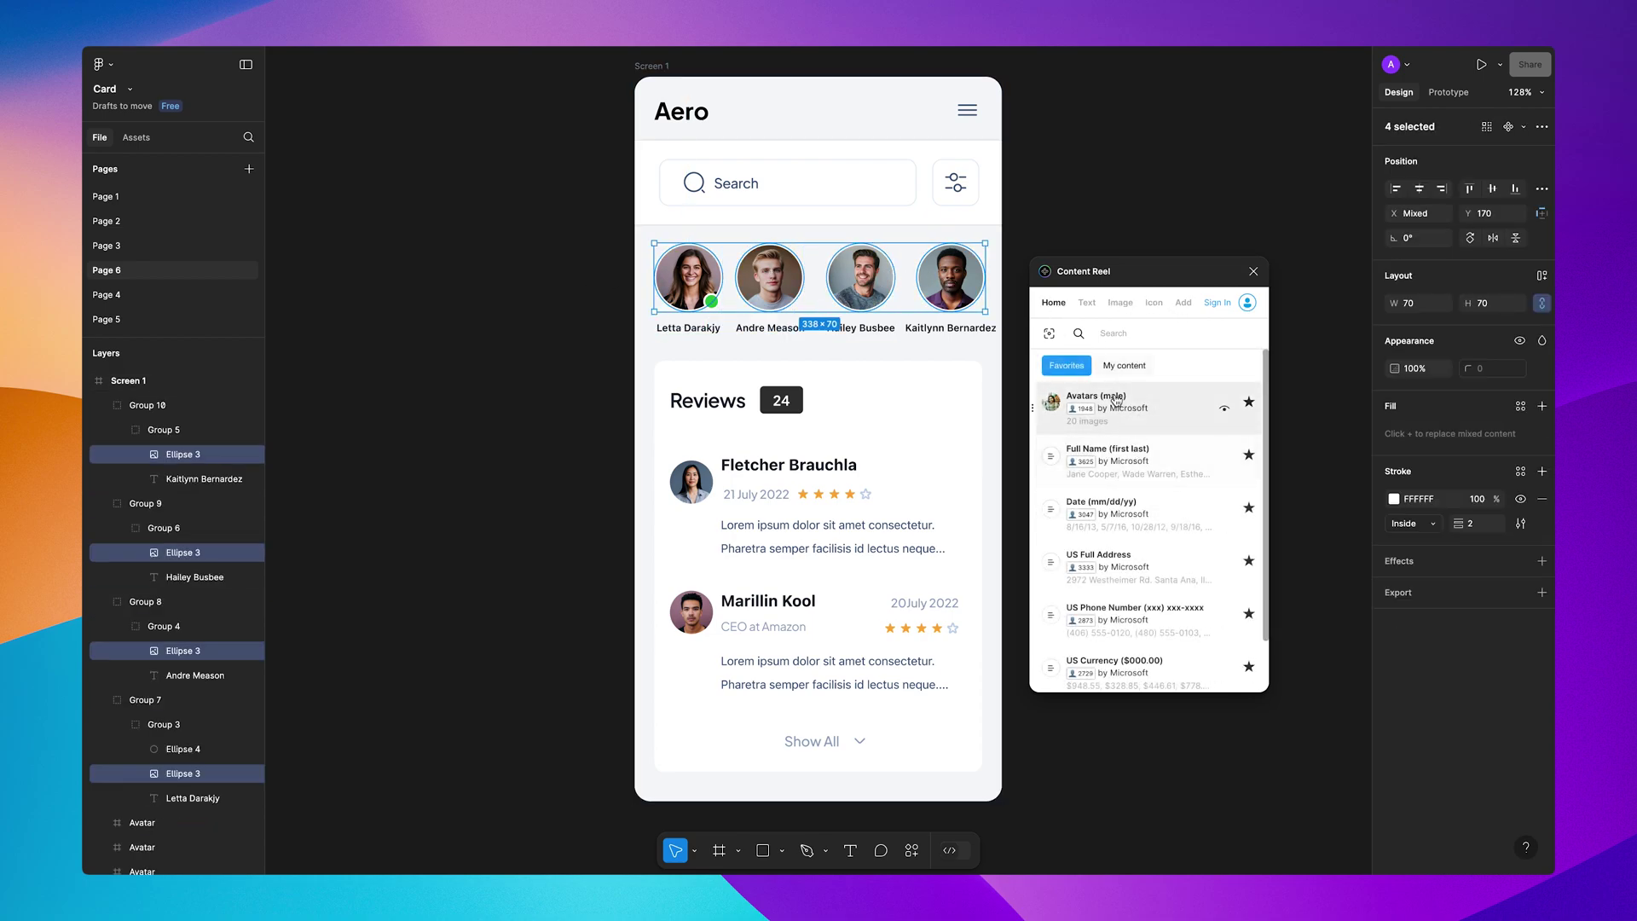
click(1141, 410)
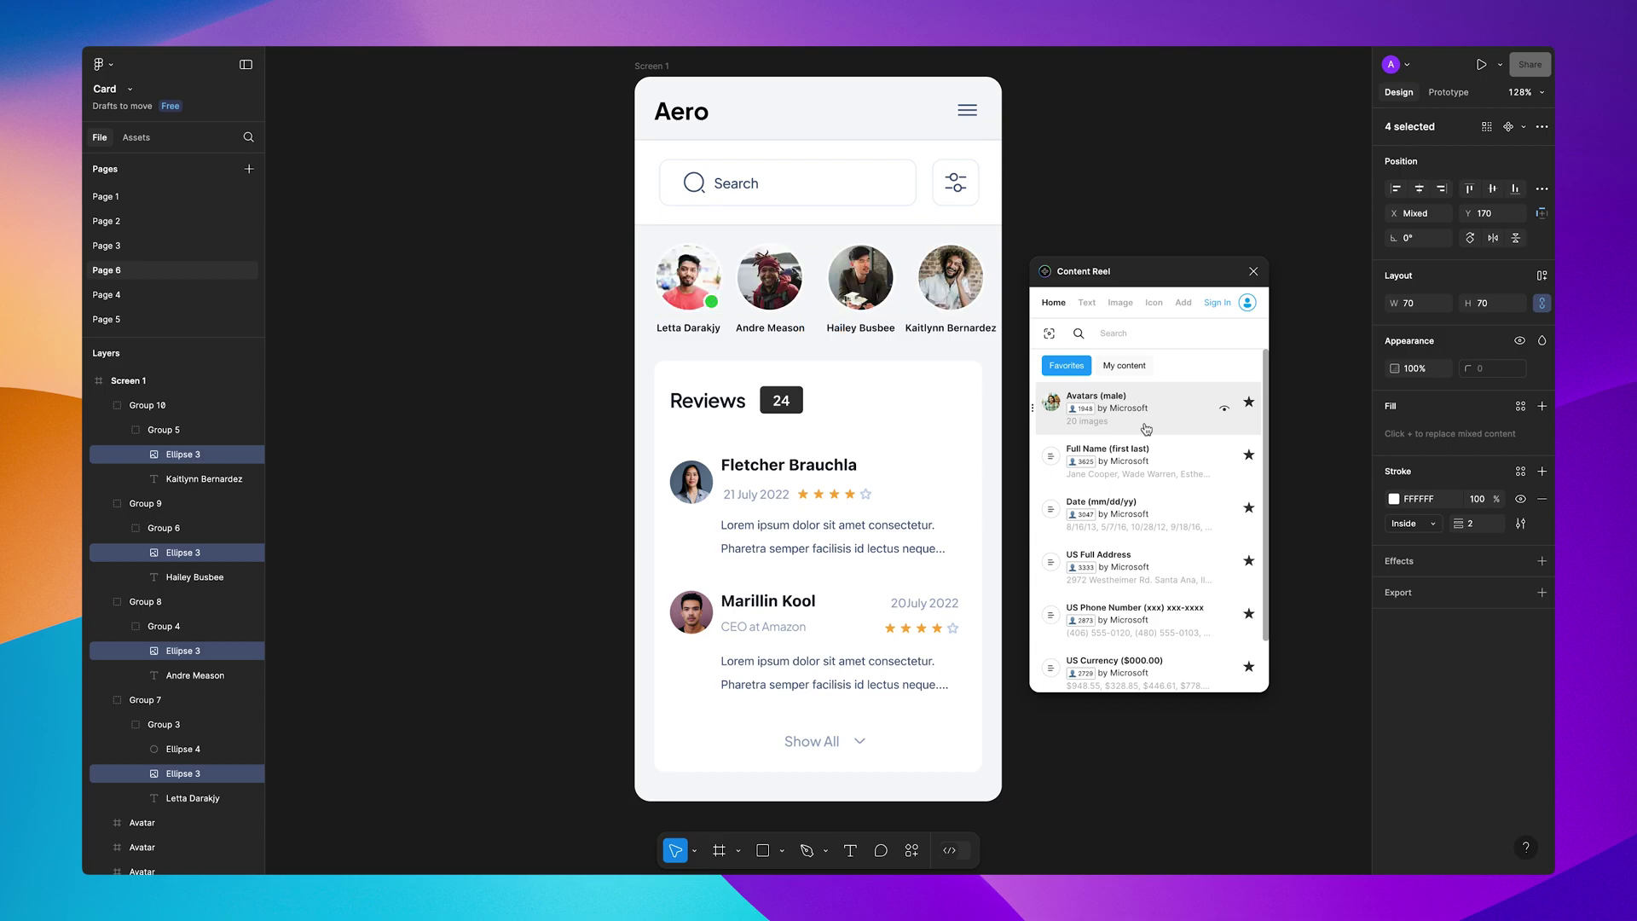
Step: Replace the avatar and reviewer names with random full names and the review date with a sample date
drag(646, 324, 900, 333)
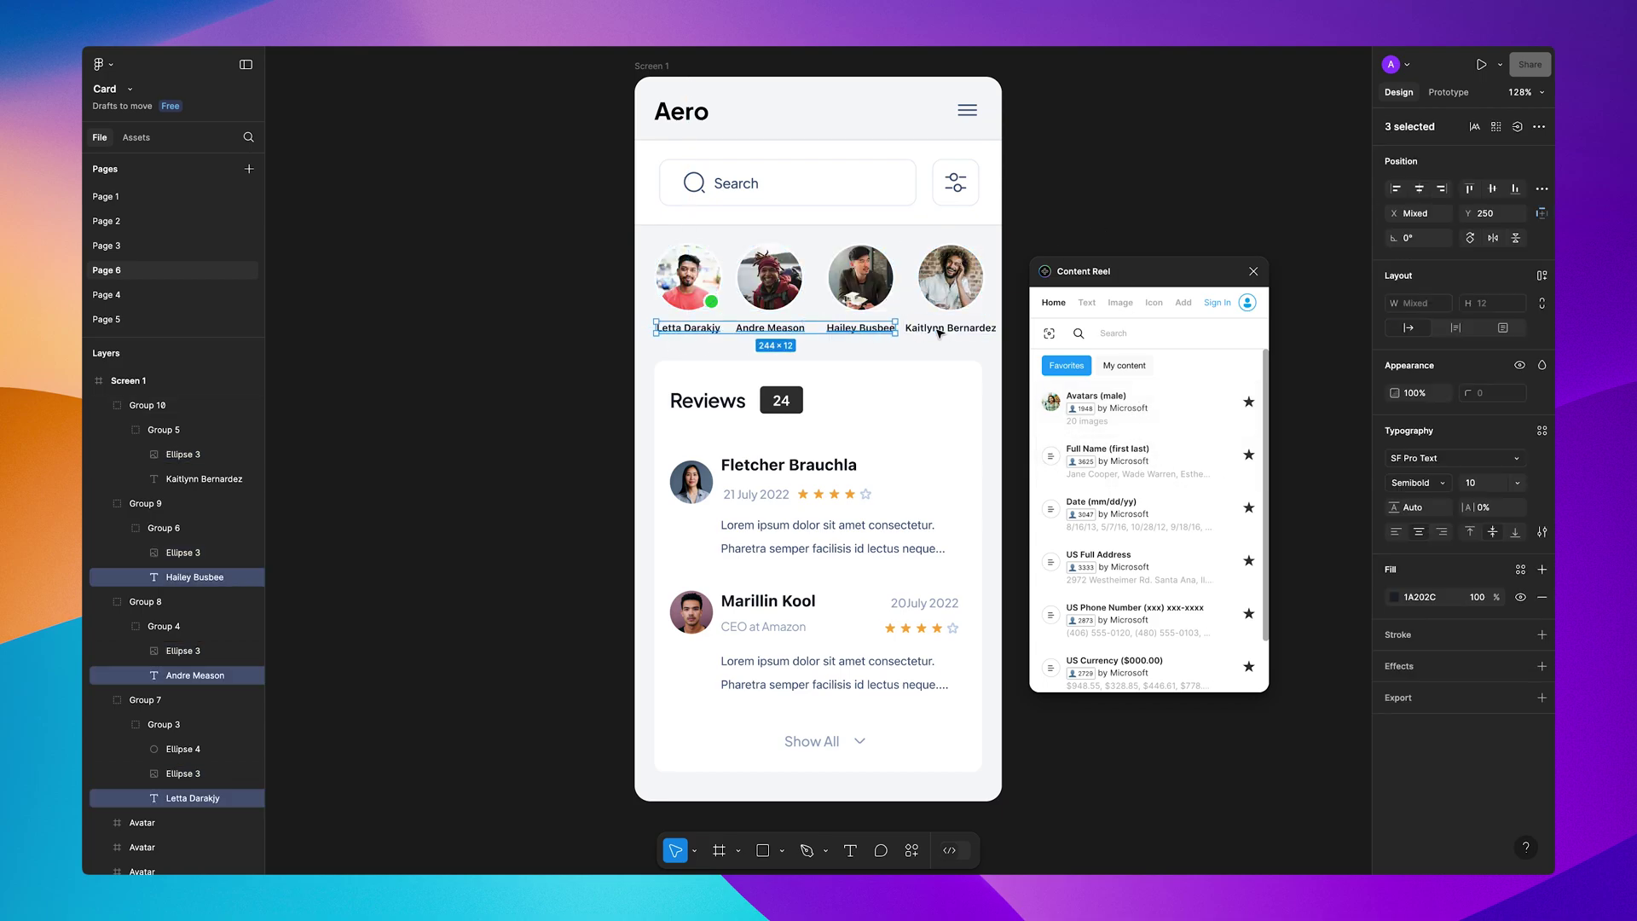
shift+click(938, 333)
click(1125, 456)
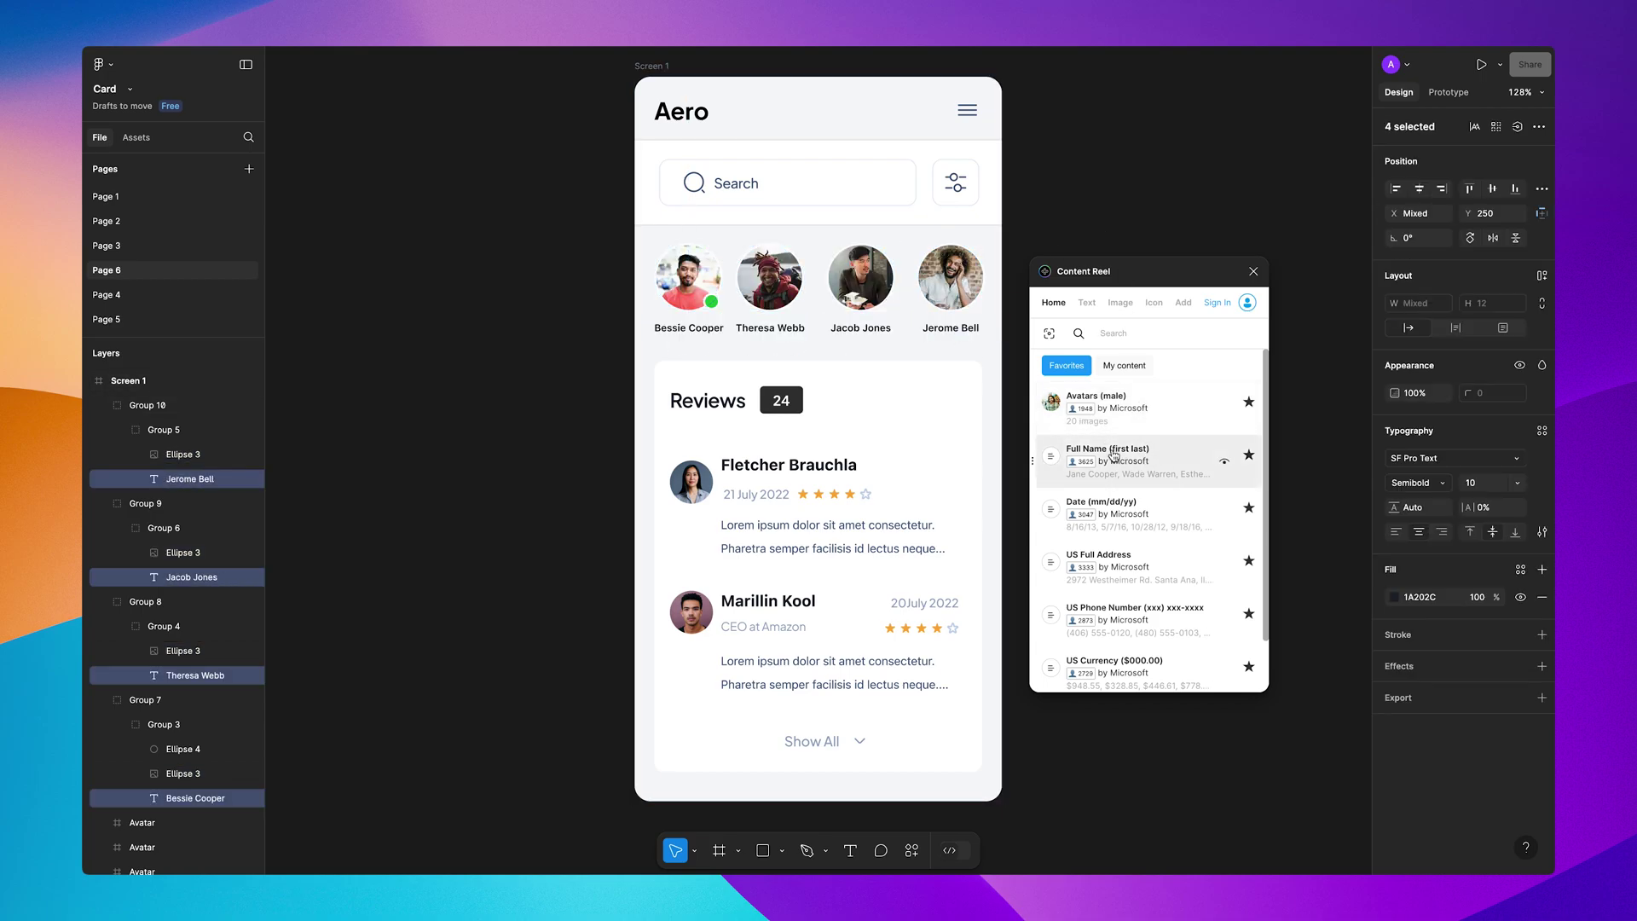
click(825, 465)
shift+click(767, 601)
click(1134, 461)
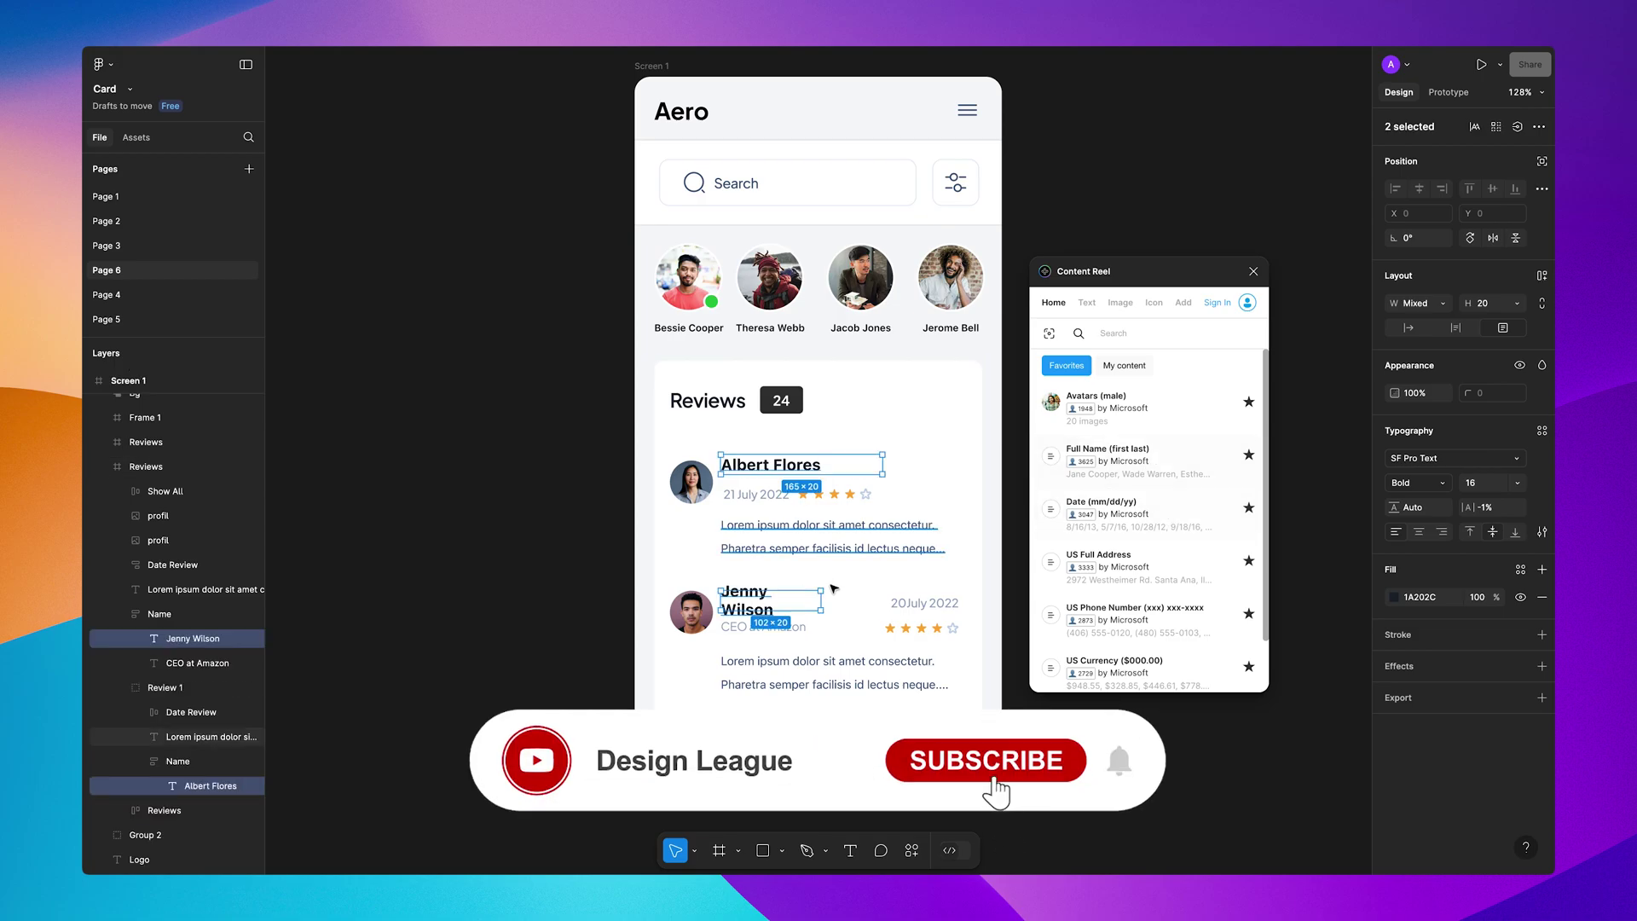
click(924, 603)
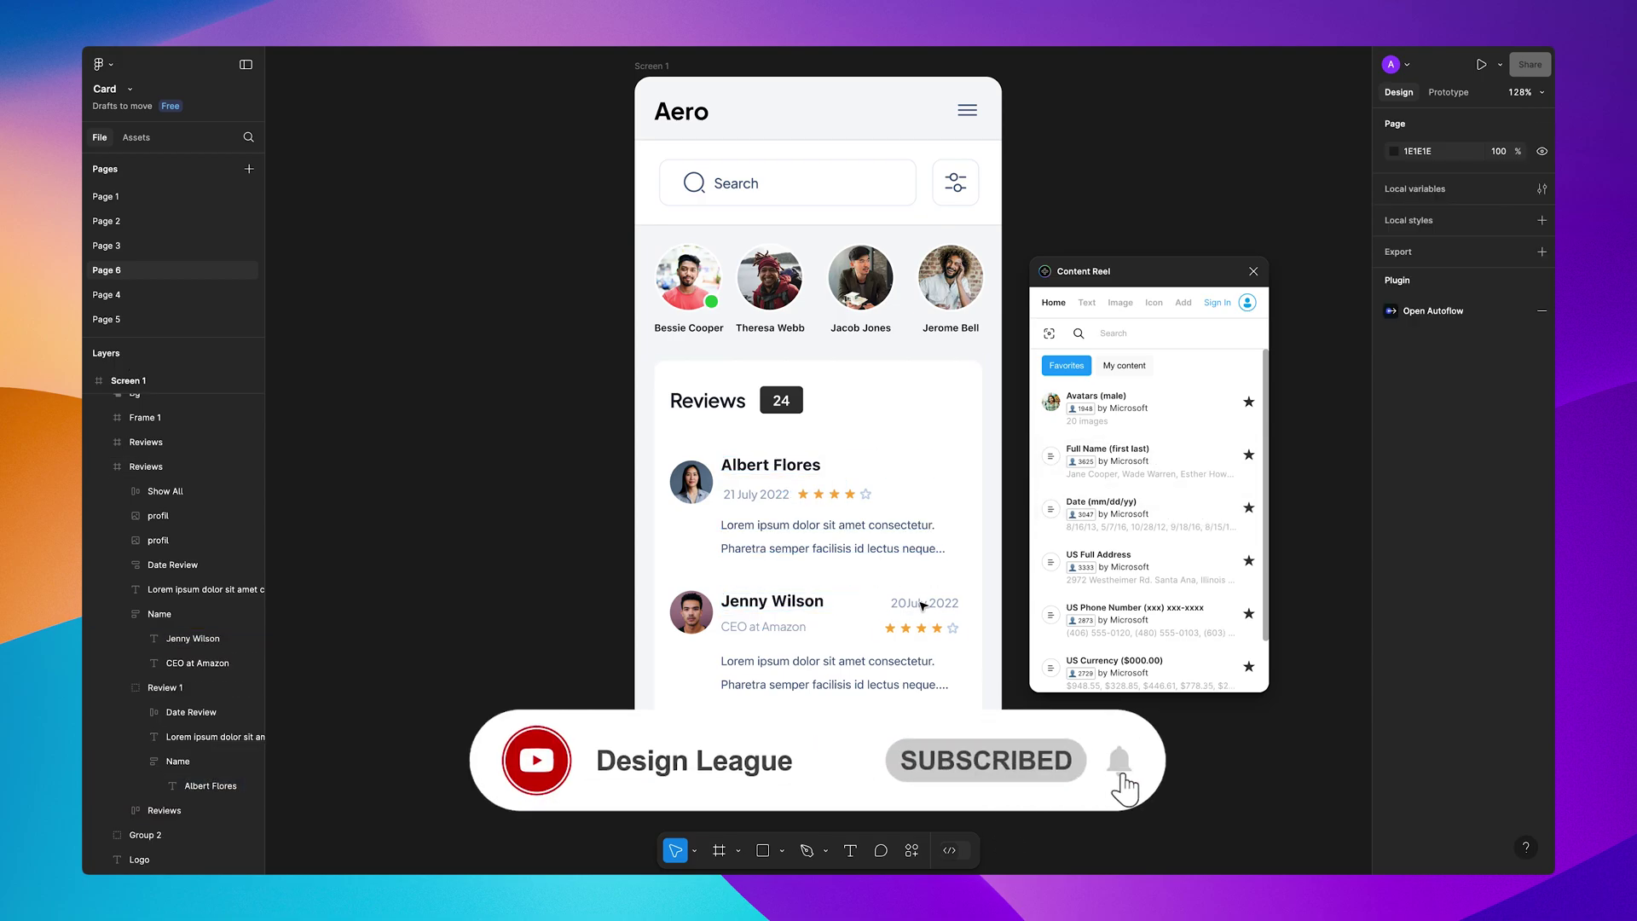
click(1124, 530)
Step: Try filling both review texts with lorem ipsum, then undo it
click(831, 672)
shift+click(804, 530)
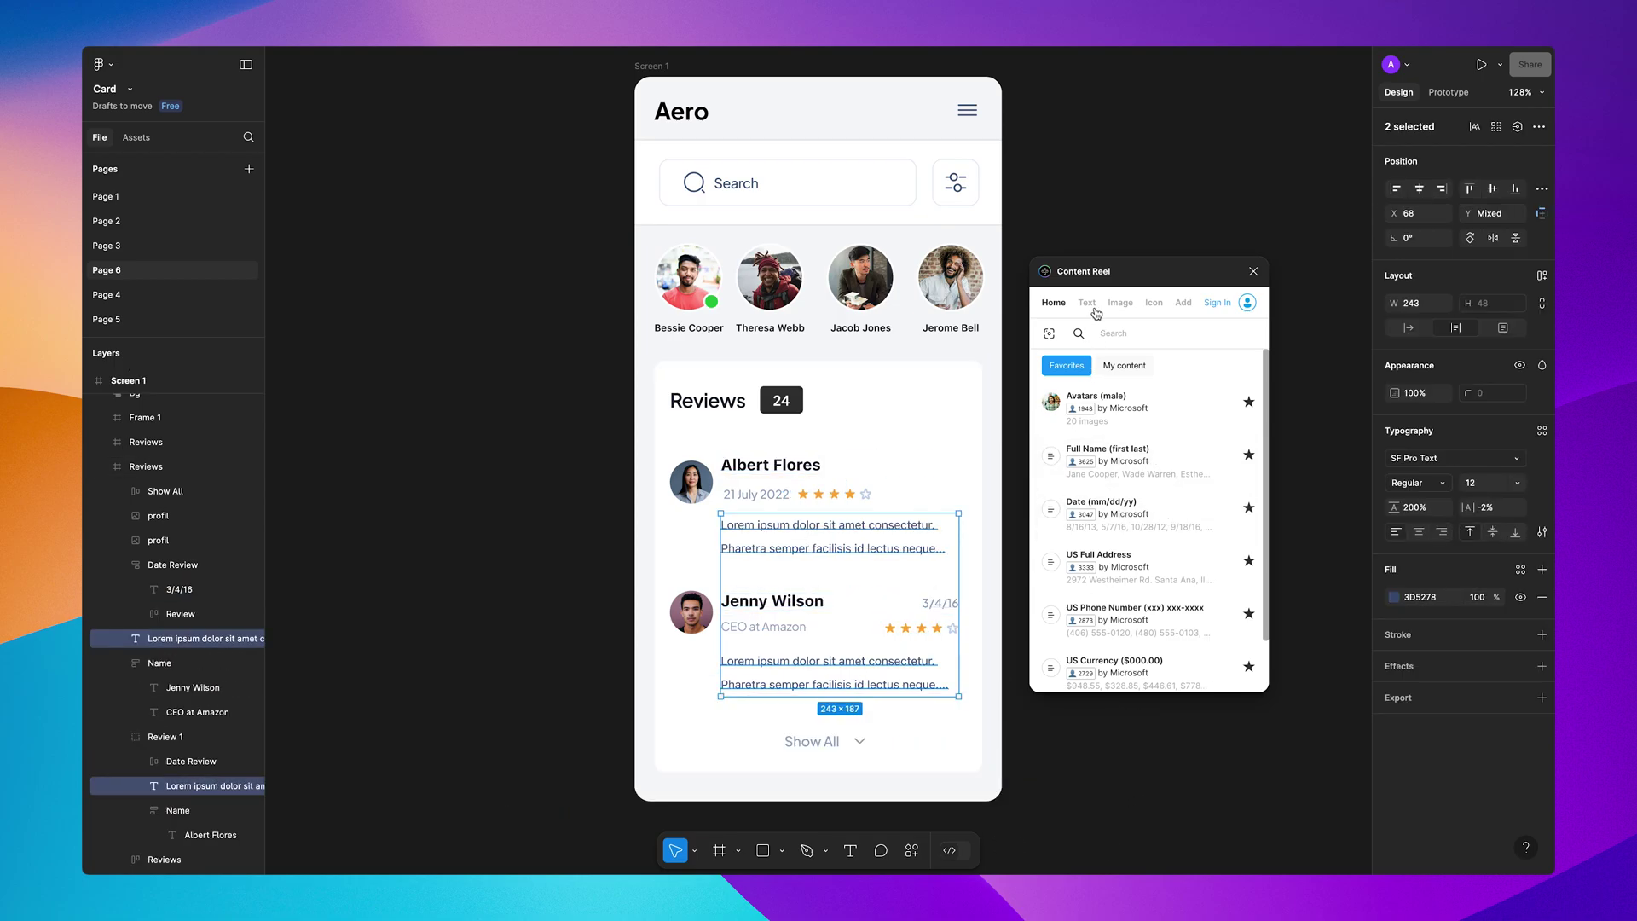
click(1096, 305)
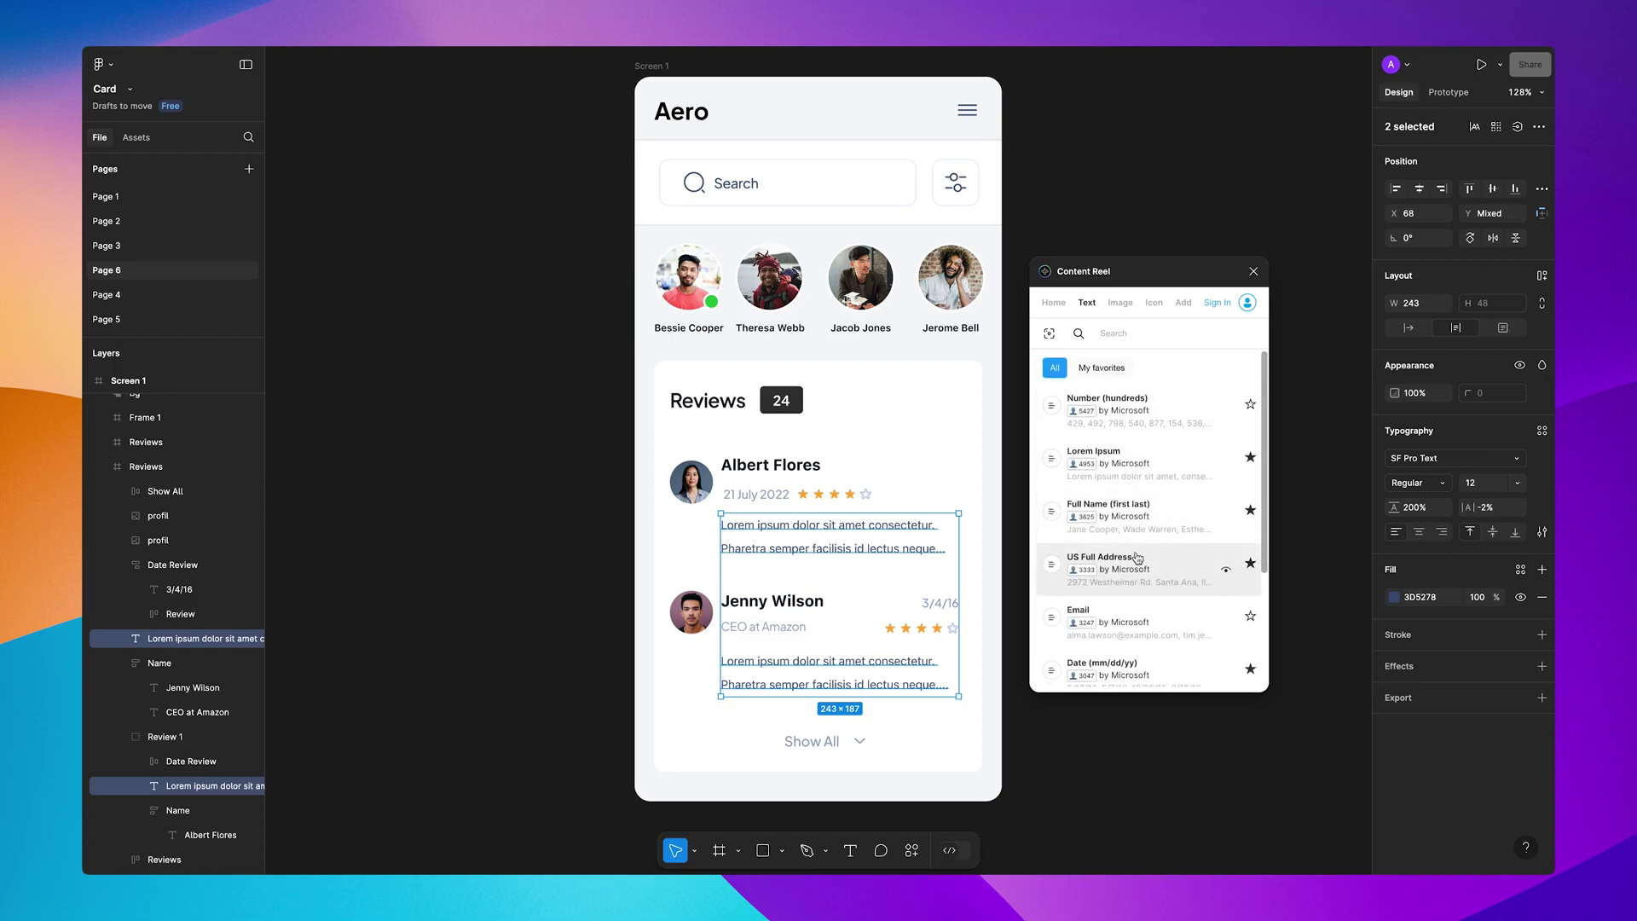
click(1086, 471)
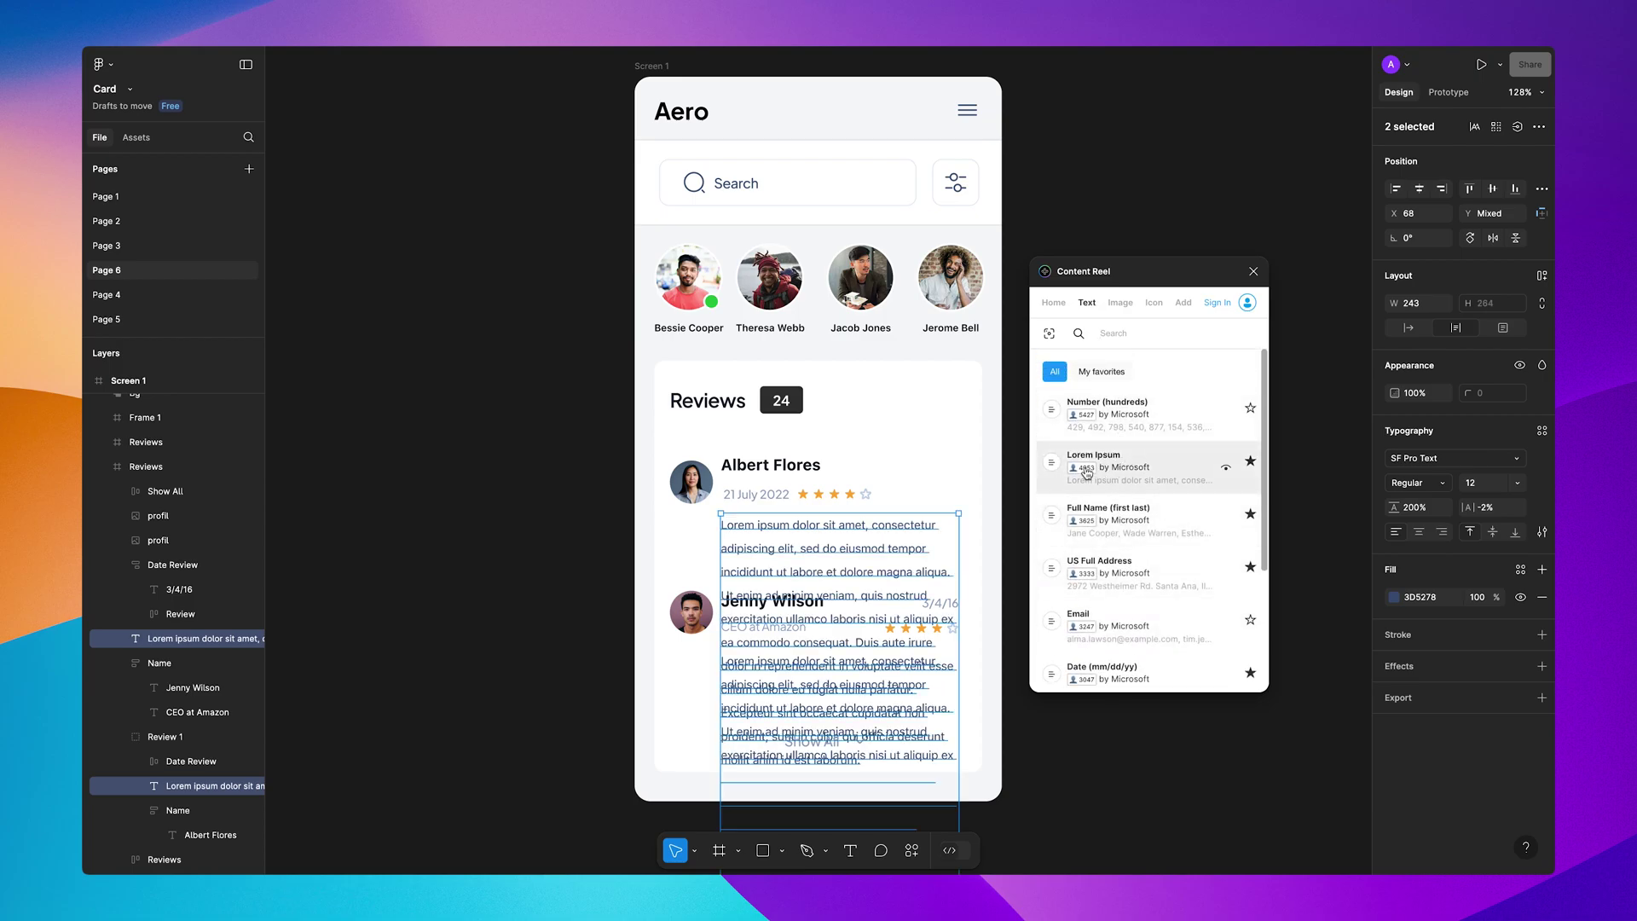
key(ctrl+z)
key(ctrl+z)
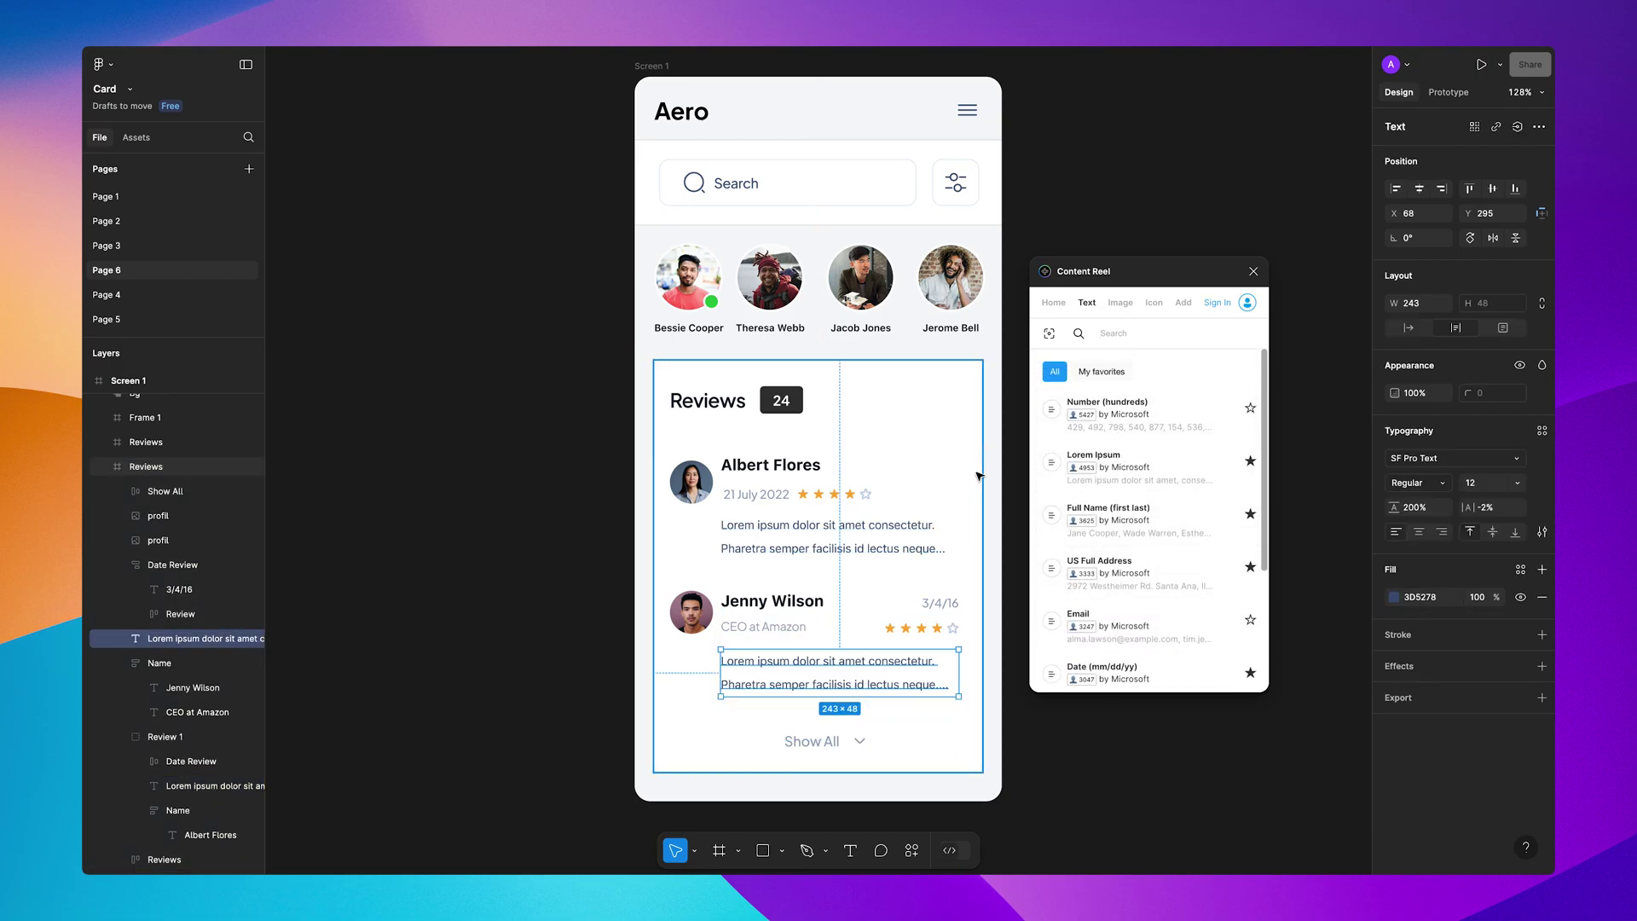
scroll(1159, 594, down, 3)
scroll(1159, 594, down, 3)
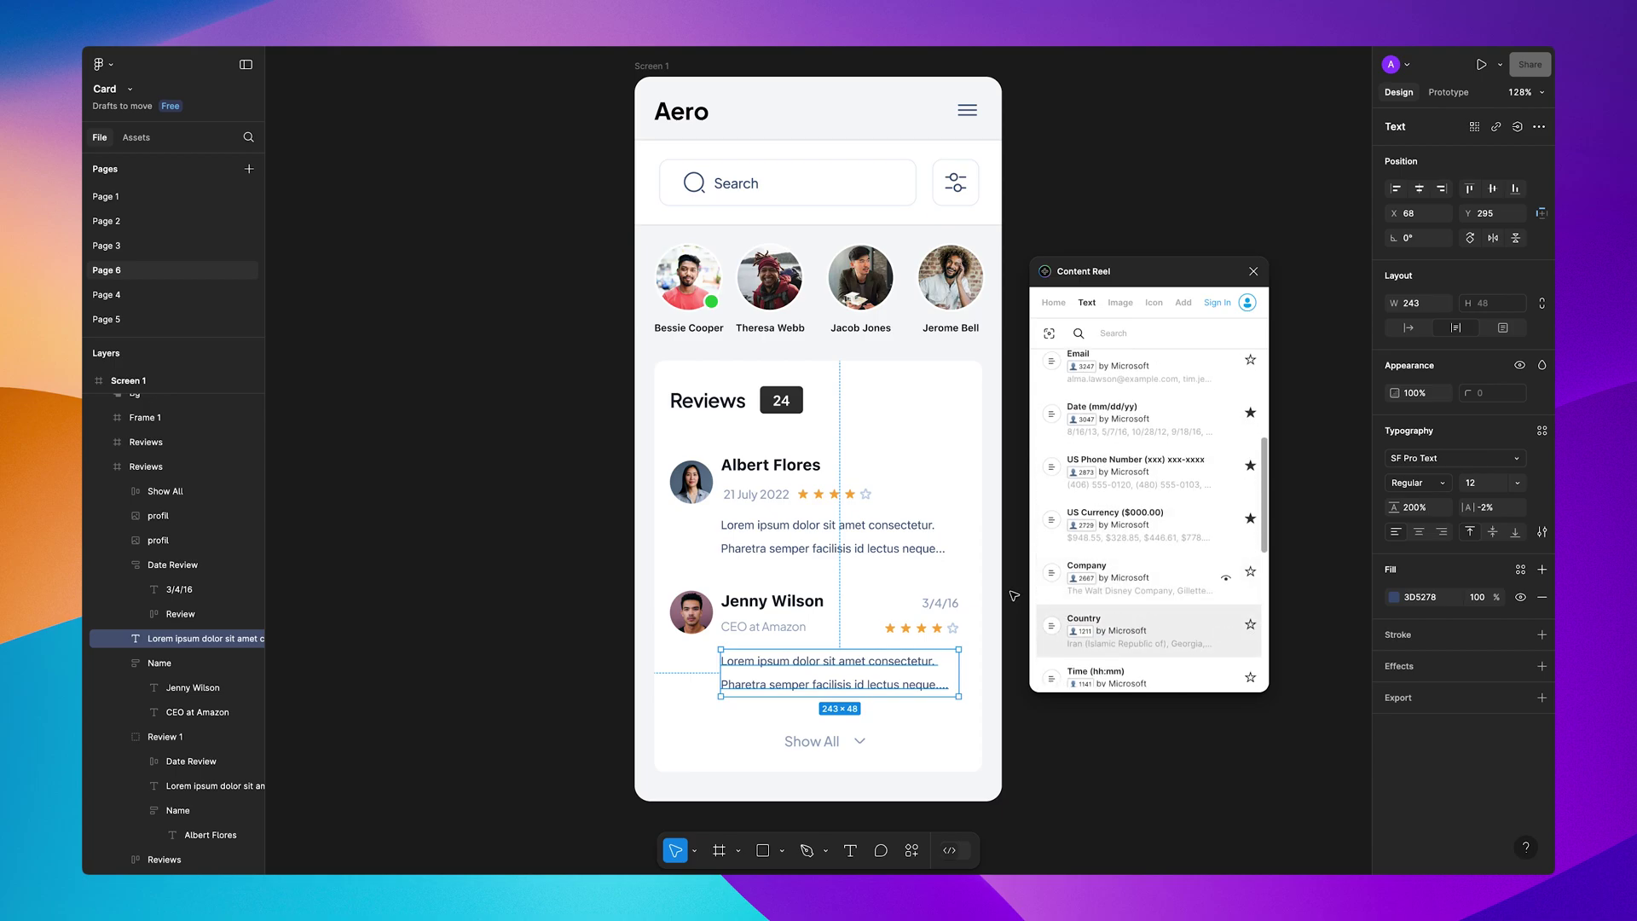
Step: Fill both review texts with sample URLs after trying and undoing country names
click(822, 538)
shift+click(822, 669)
scroll(1122, 597, down, 1)
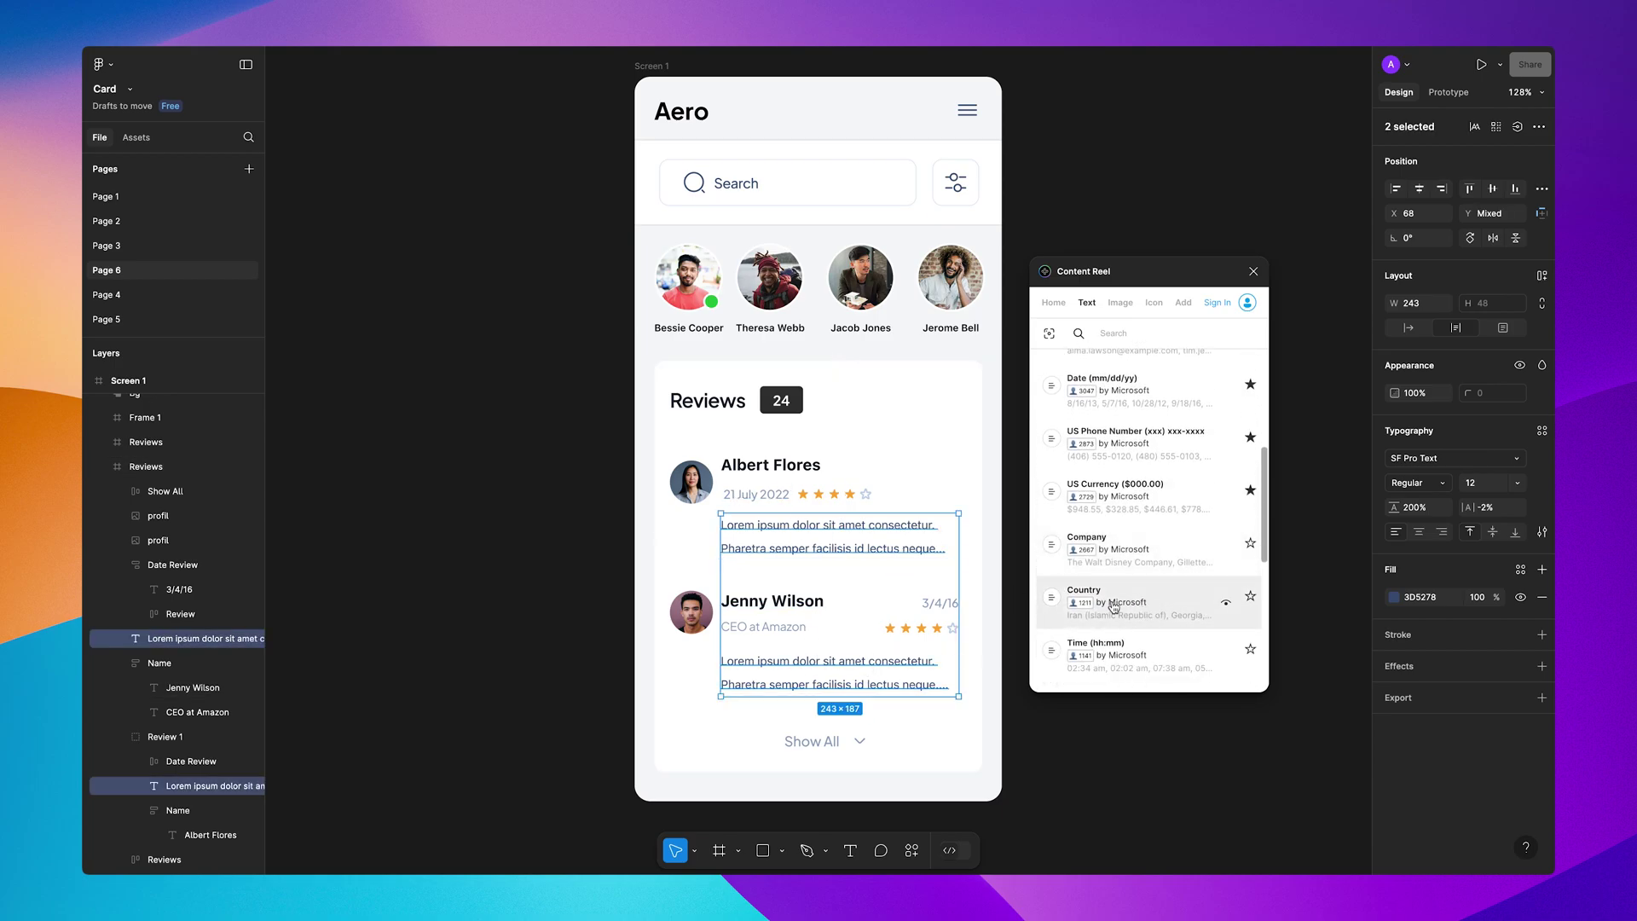
click(1122, 600)
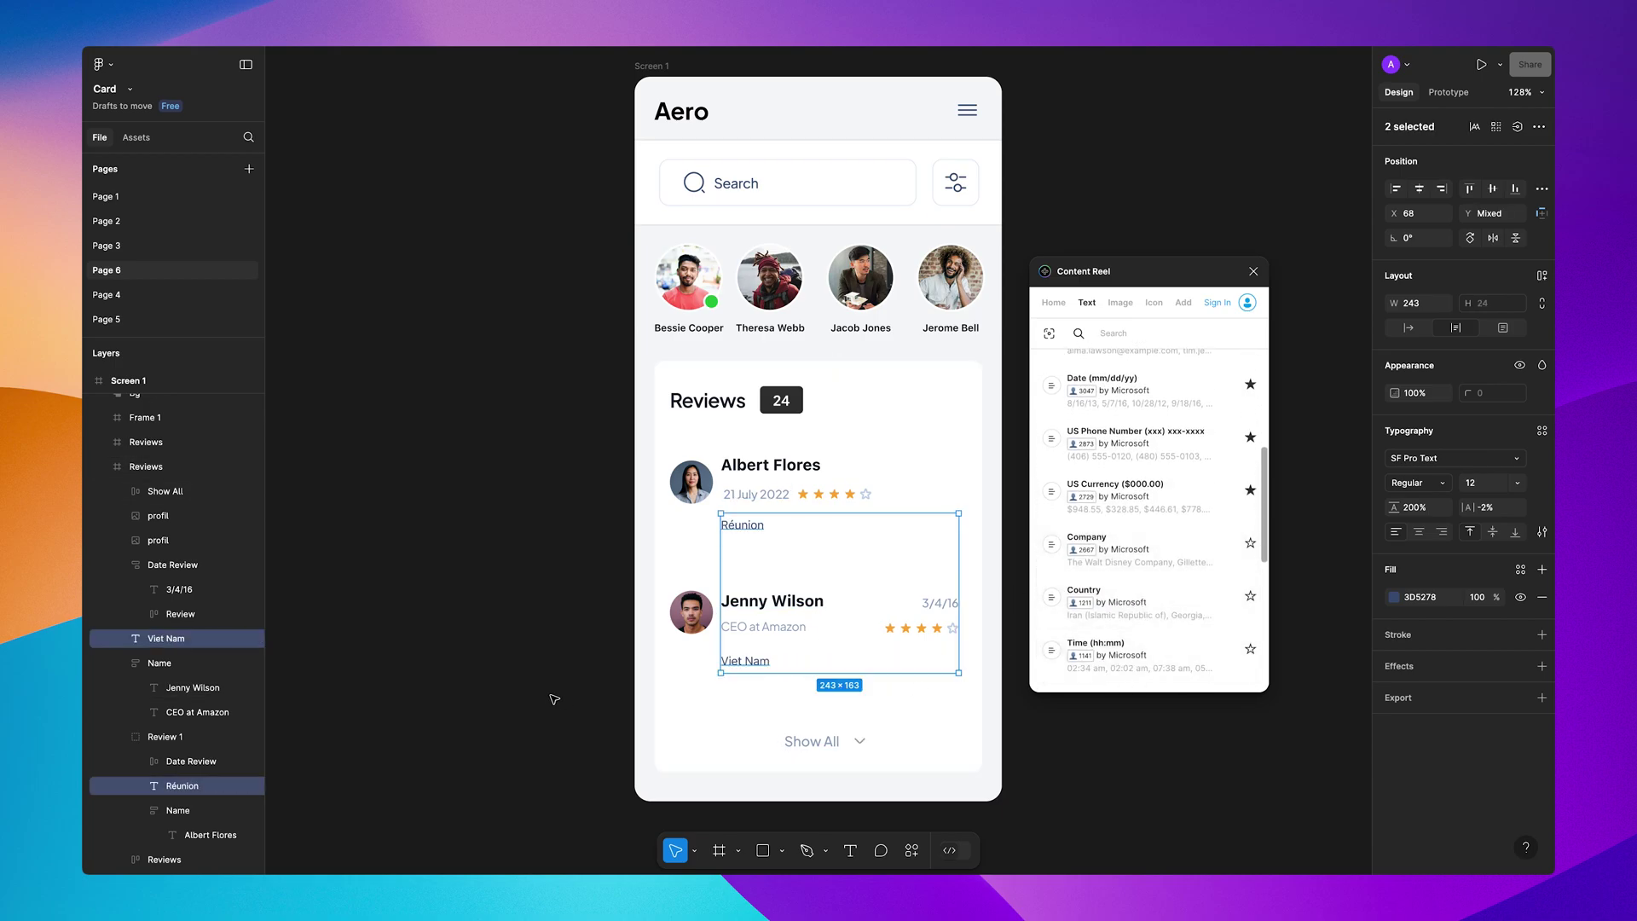
key(ctrl+z)
key(ctrl+z)
scroll(1172, 631, down, 3)
scroll(1160, 614, down, 5)
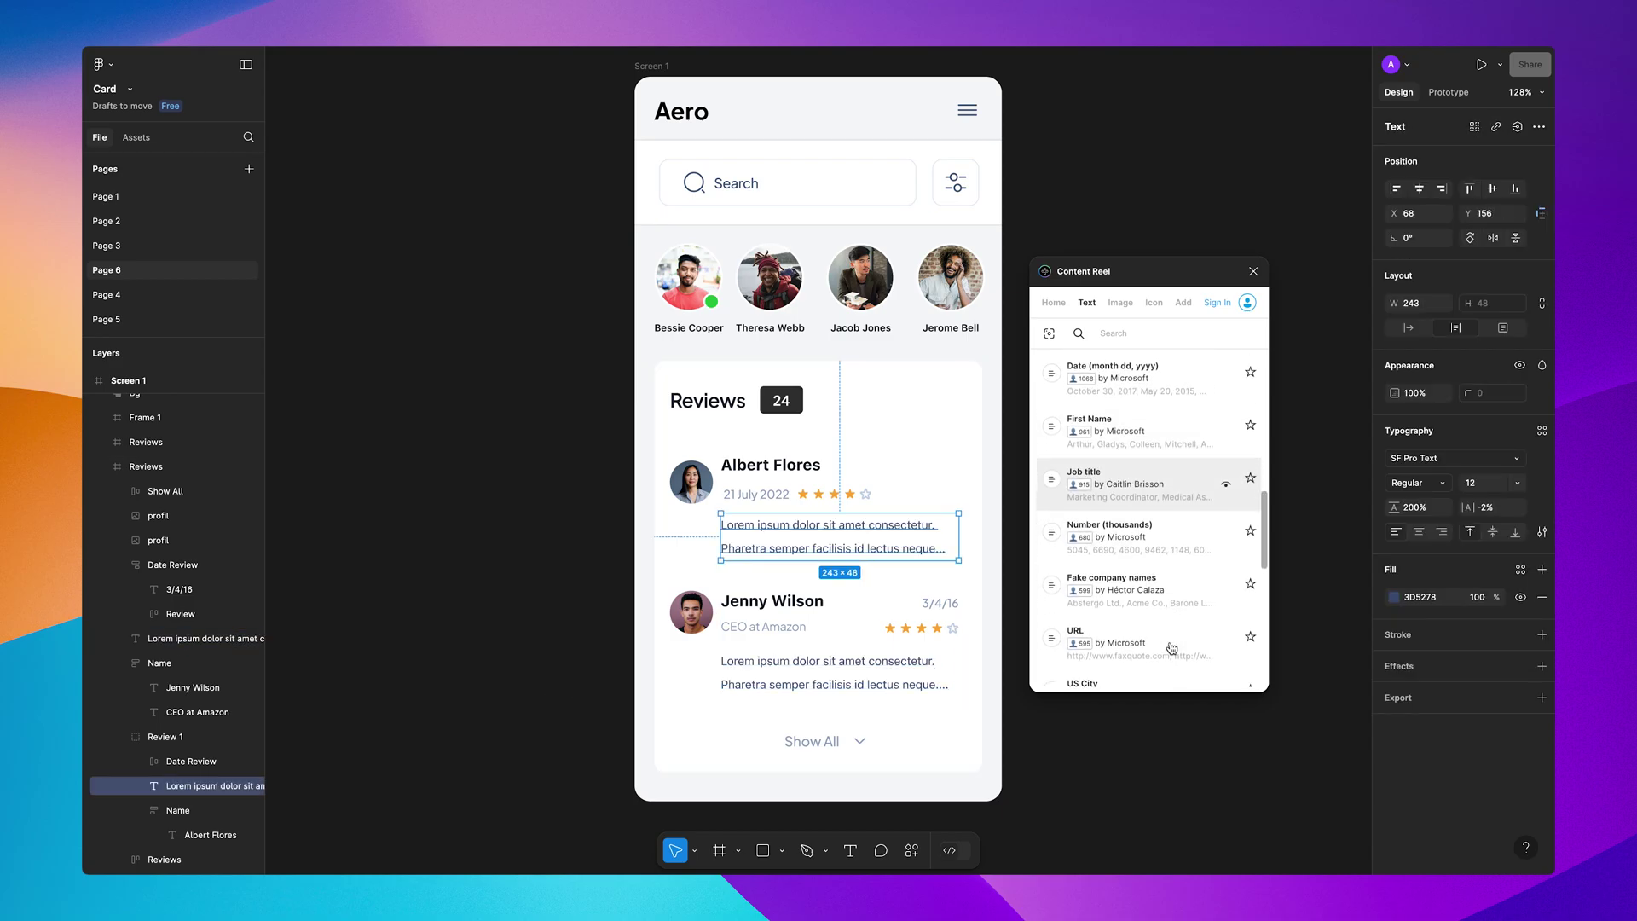
key(ctrl+shift+z)
click(1123, 577)
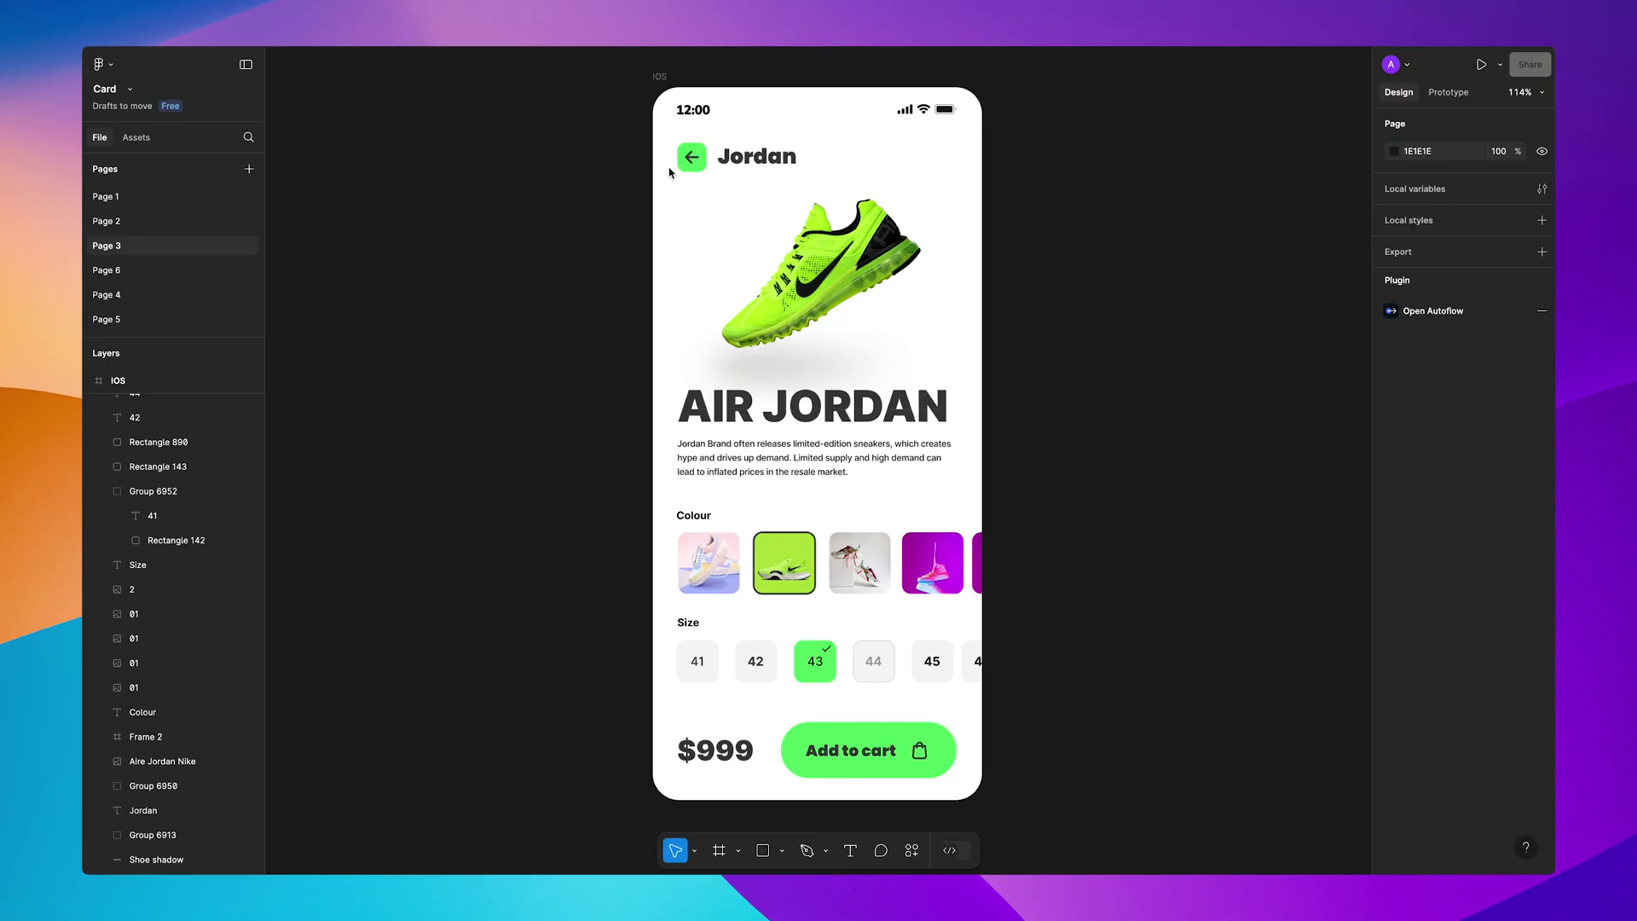
Step: Select the IOS shoe frame on Page 3 and launch the Stark accessibility plugin
click(669, 173)
click(913, 850)
click(720, 646)
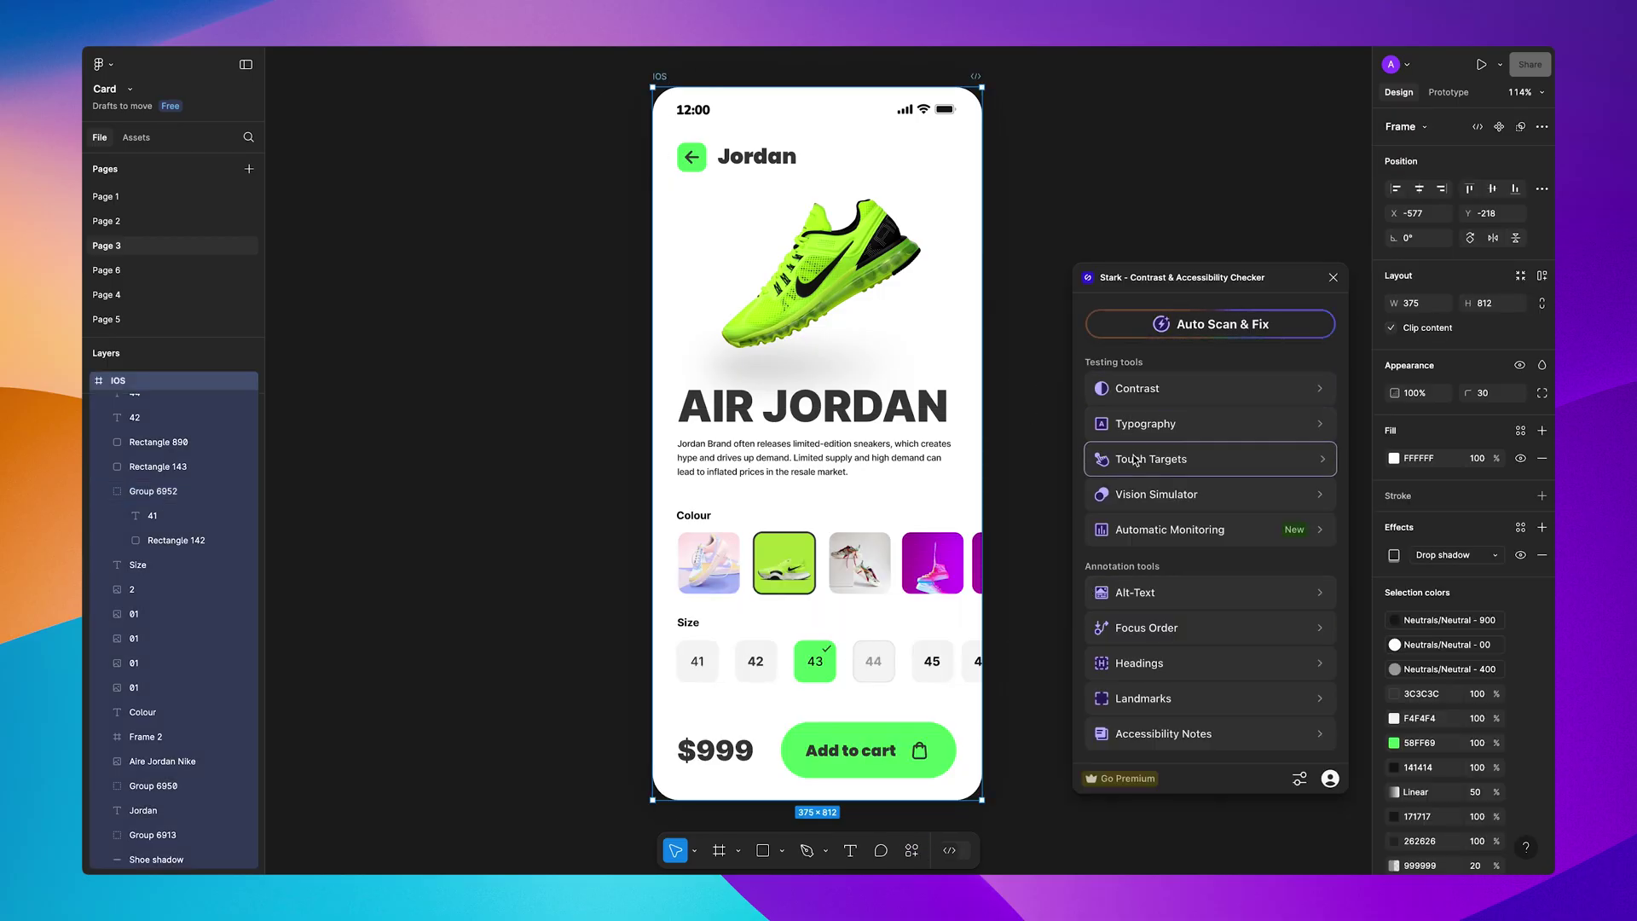
key(Escape)
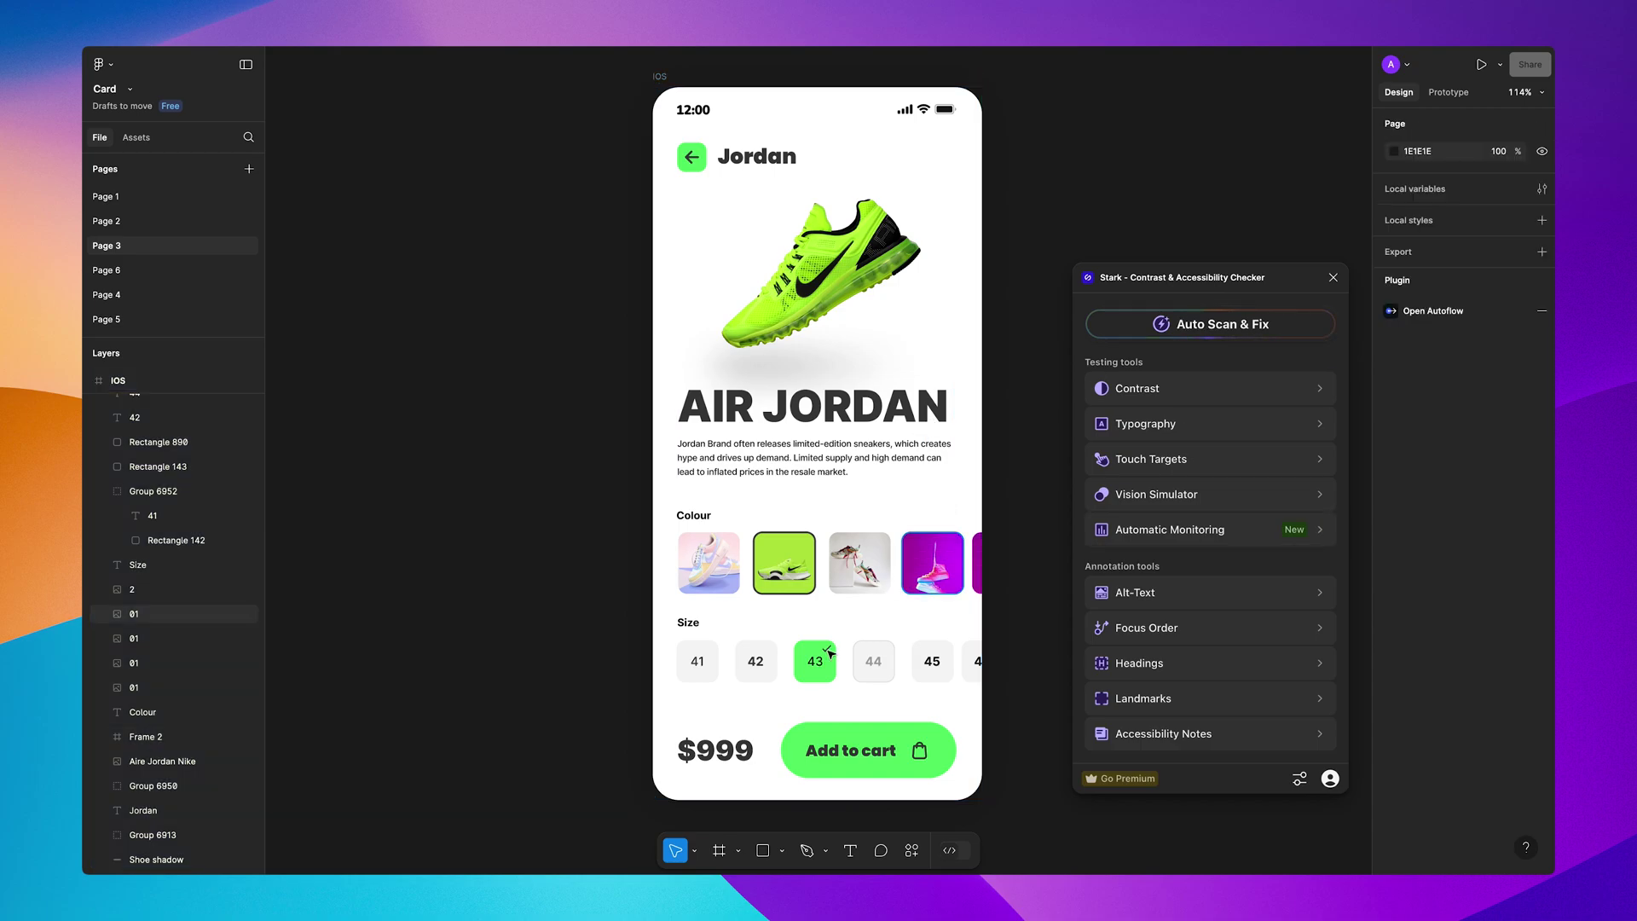
Step: Check the size 41 option's colour contrast and typography in Stark
click(715, 673)
click(1147, 389)
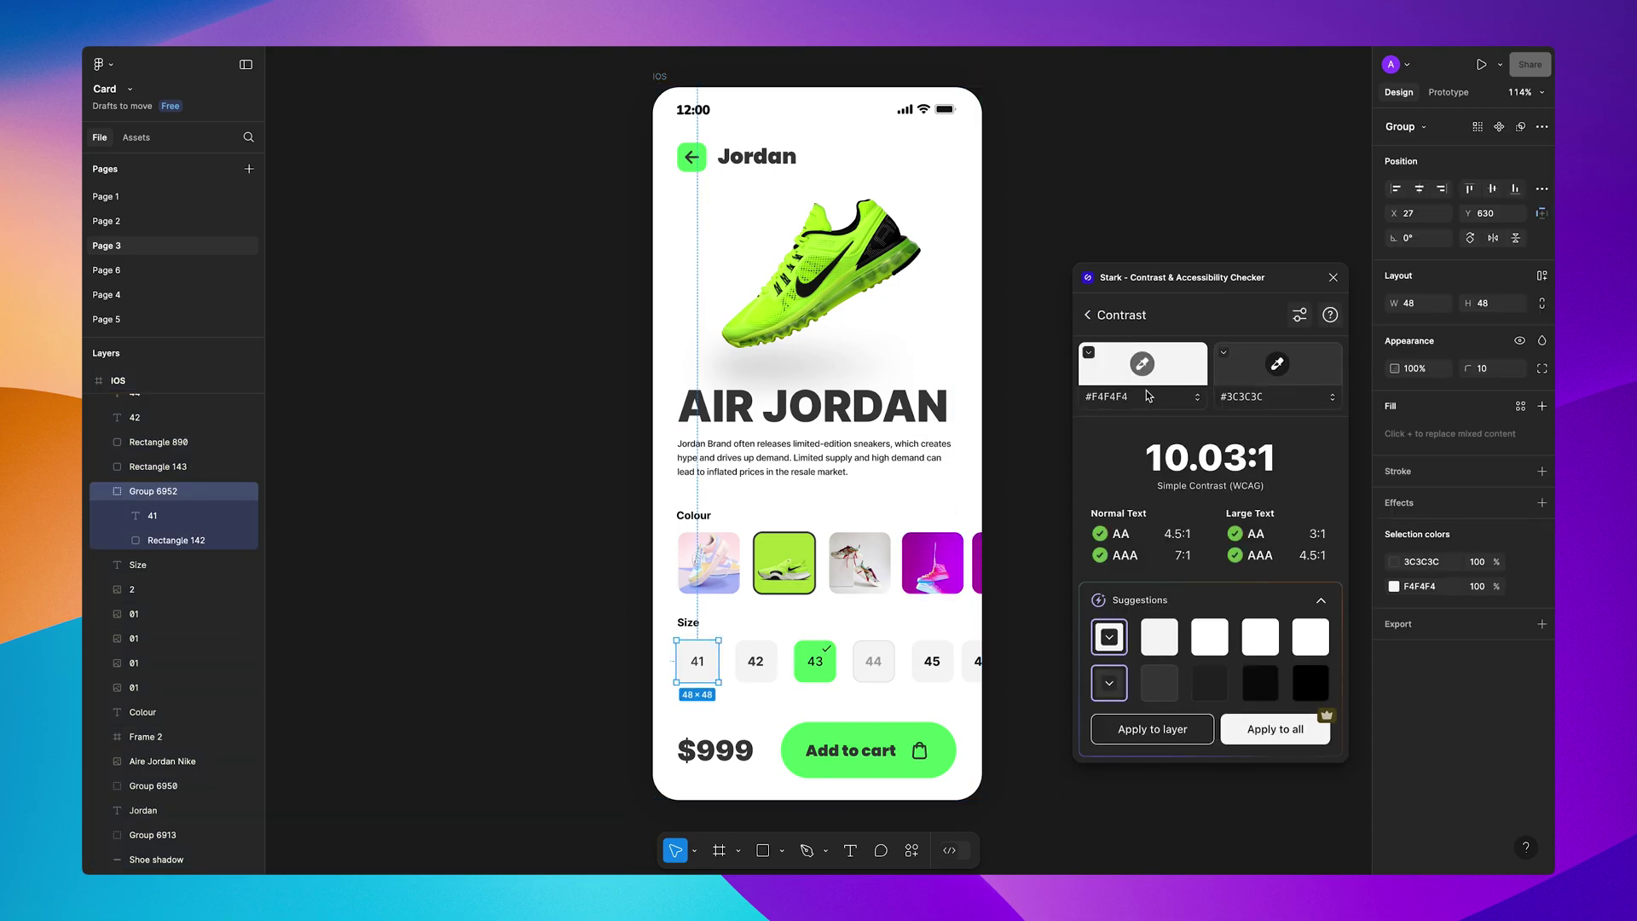
click(1107, 317)
click(1161, 495)
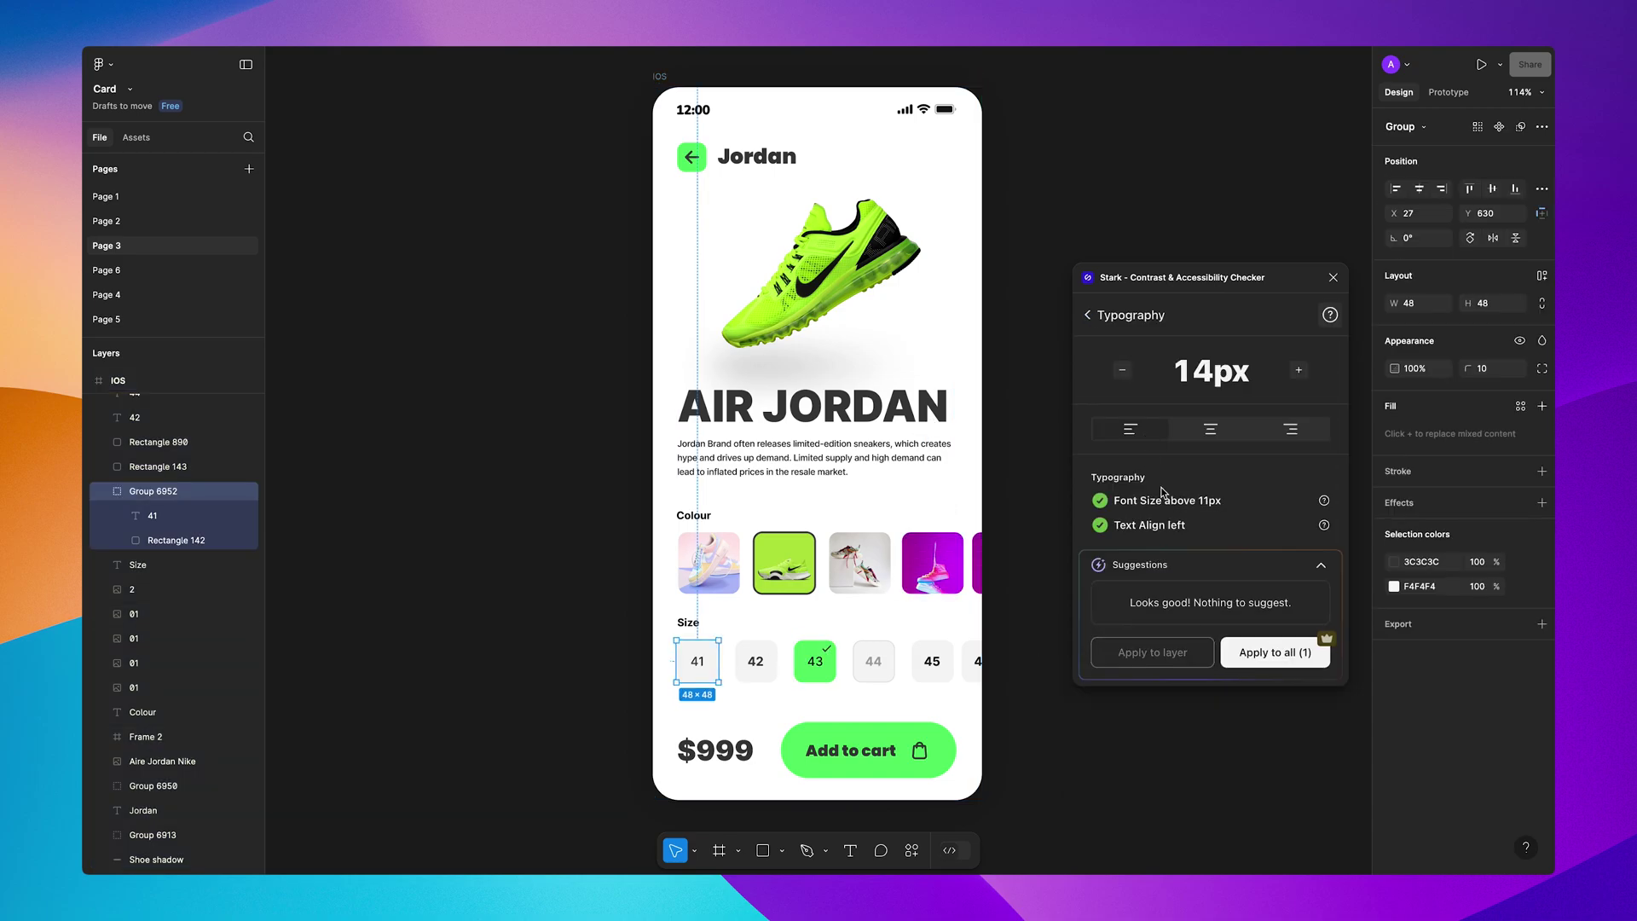
click(1084, 317)
Step: Check contrast of the size 43 chip, Add to cart button and AIR JORDAN text, applying grey #B0B0B0
click(831, 676)
click(1175, 394)
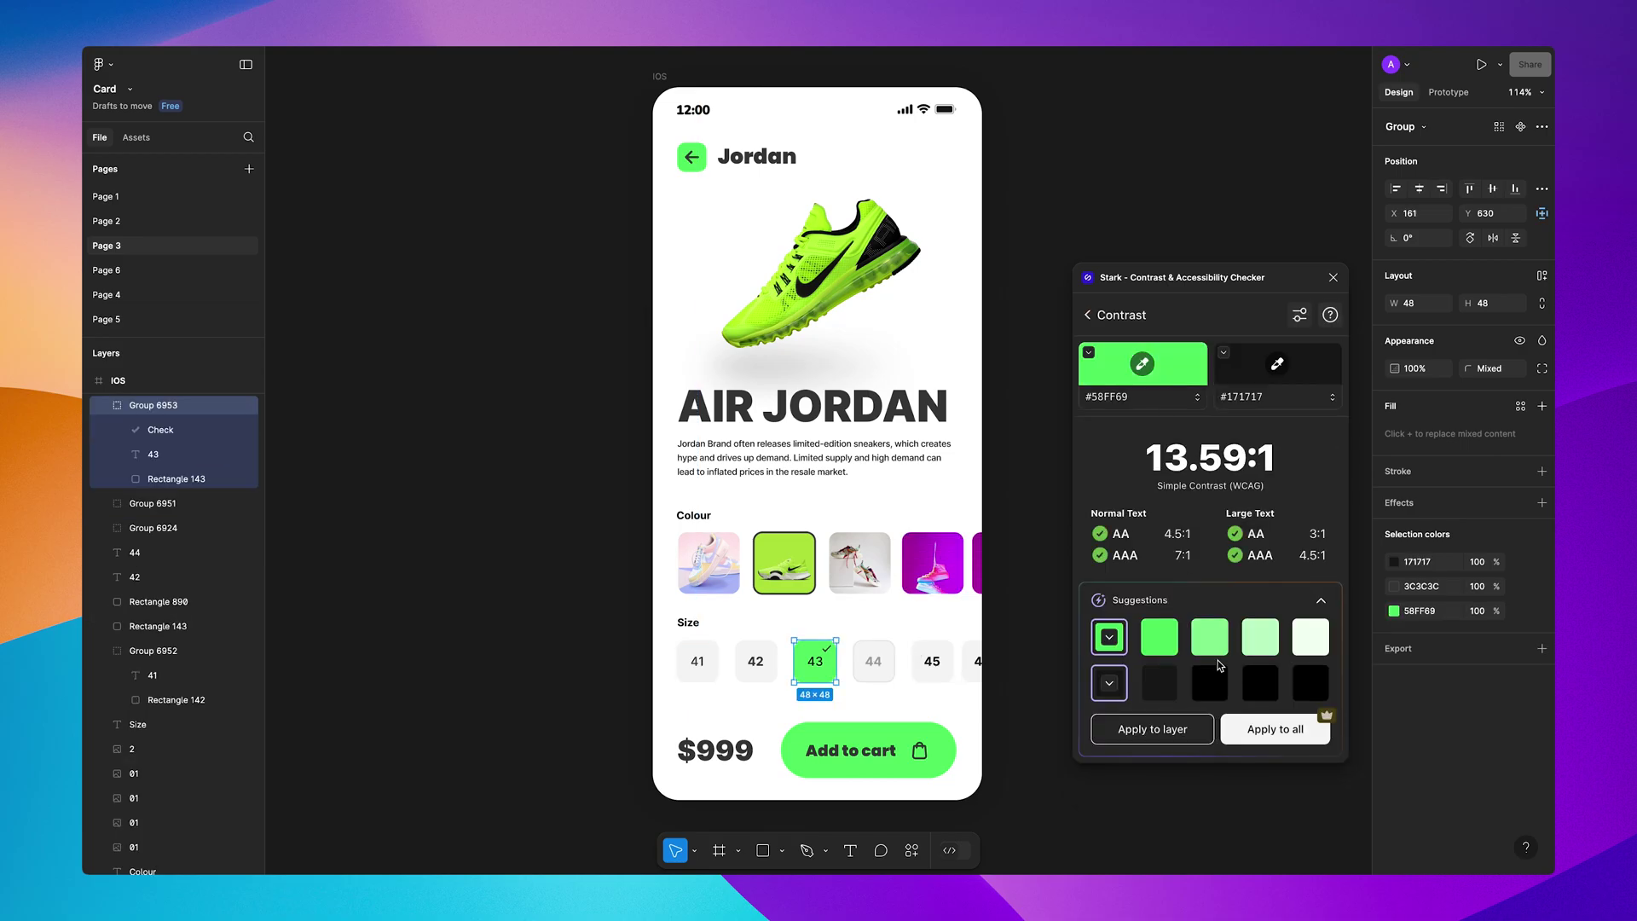
click(868, 750)
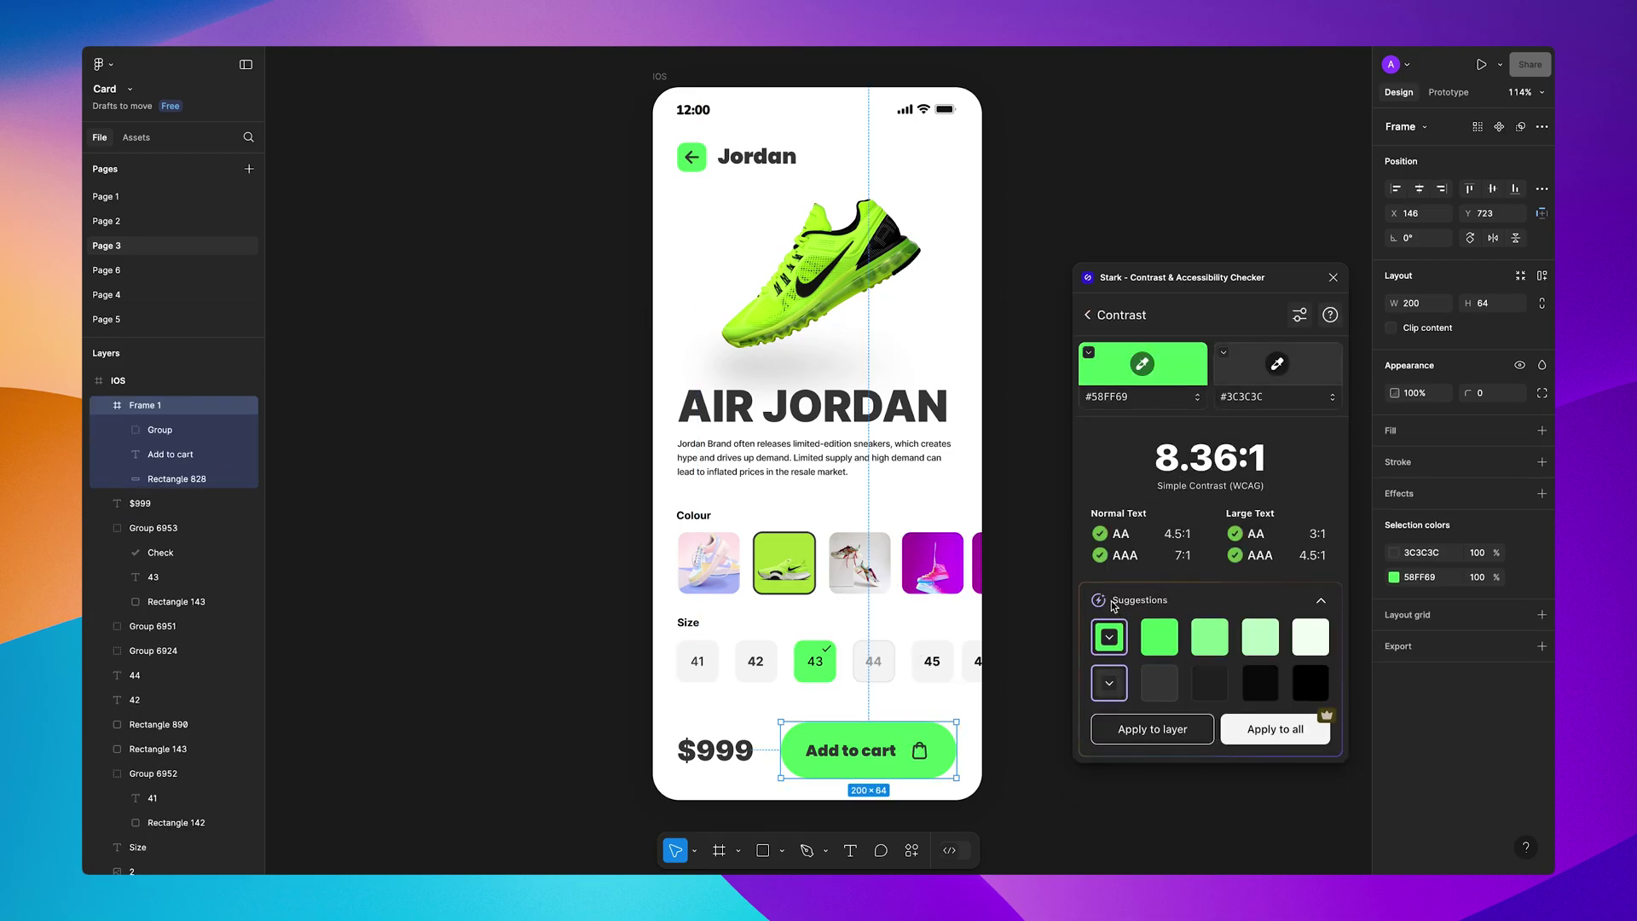
click(857, 420)
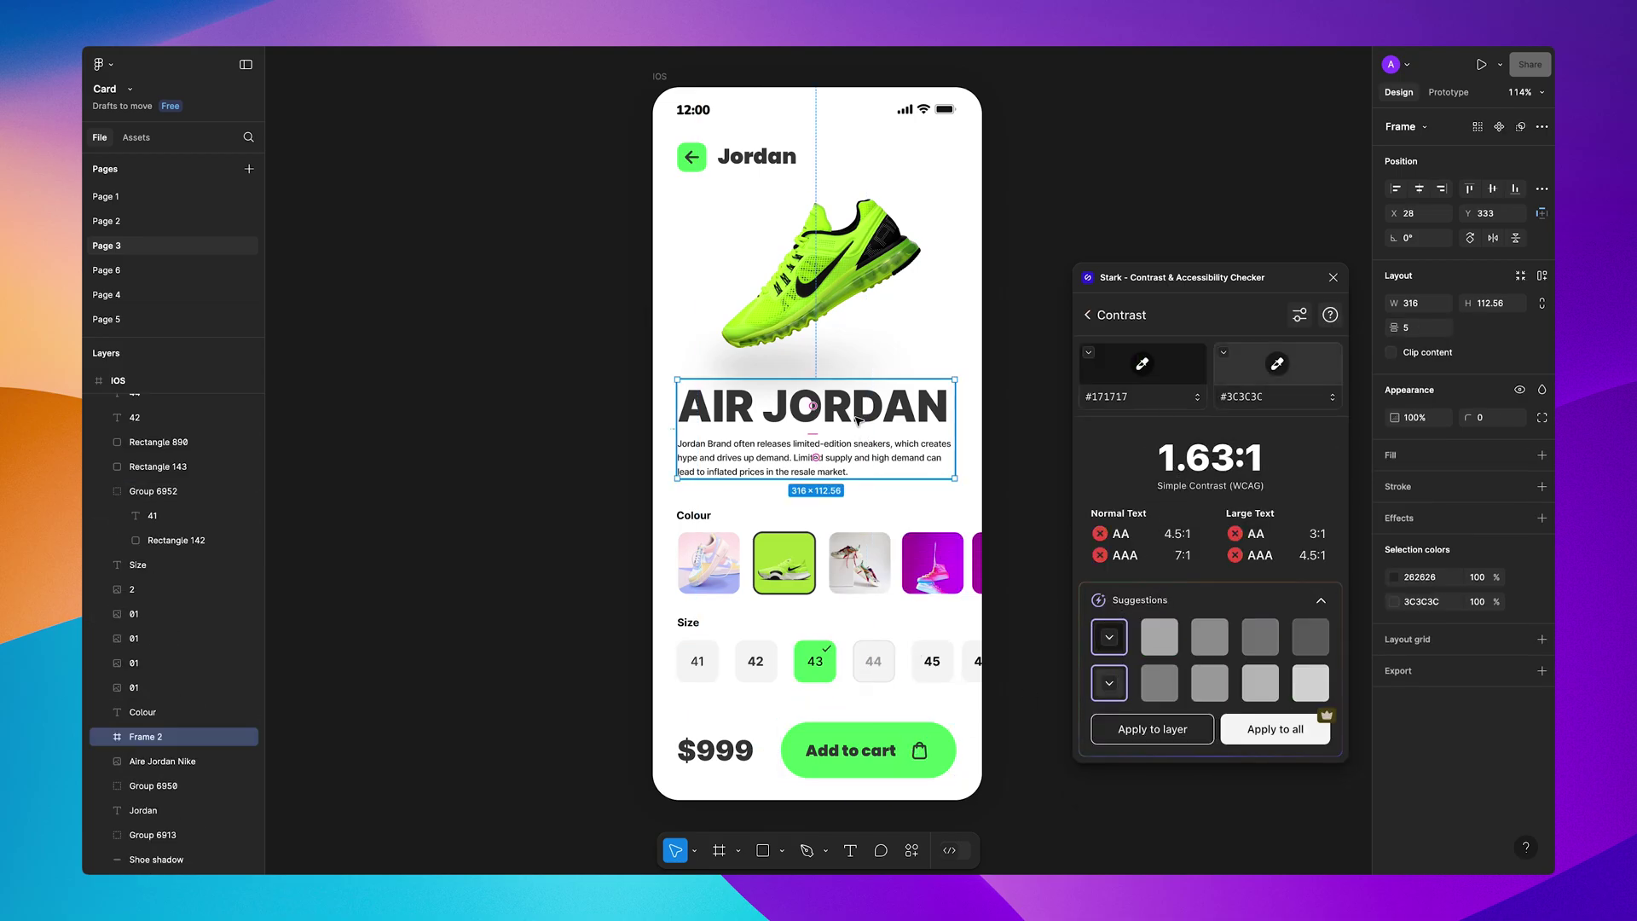
click(1167, 641)
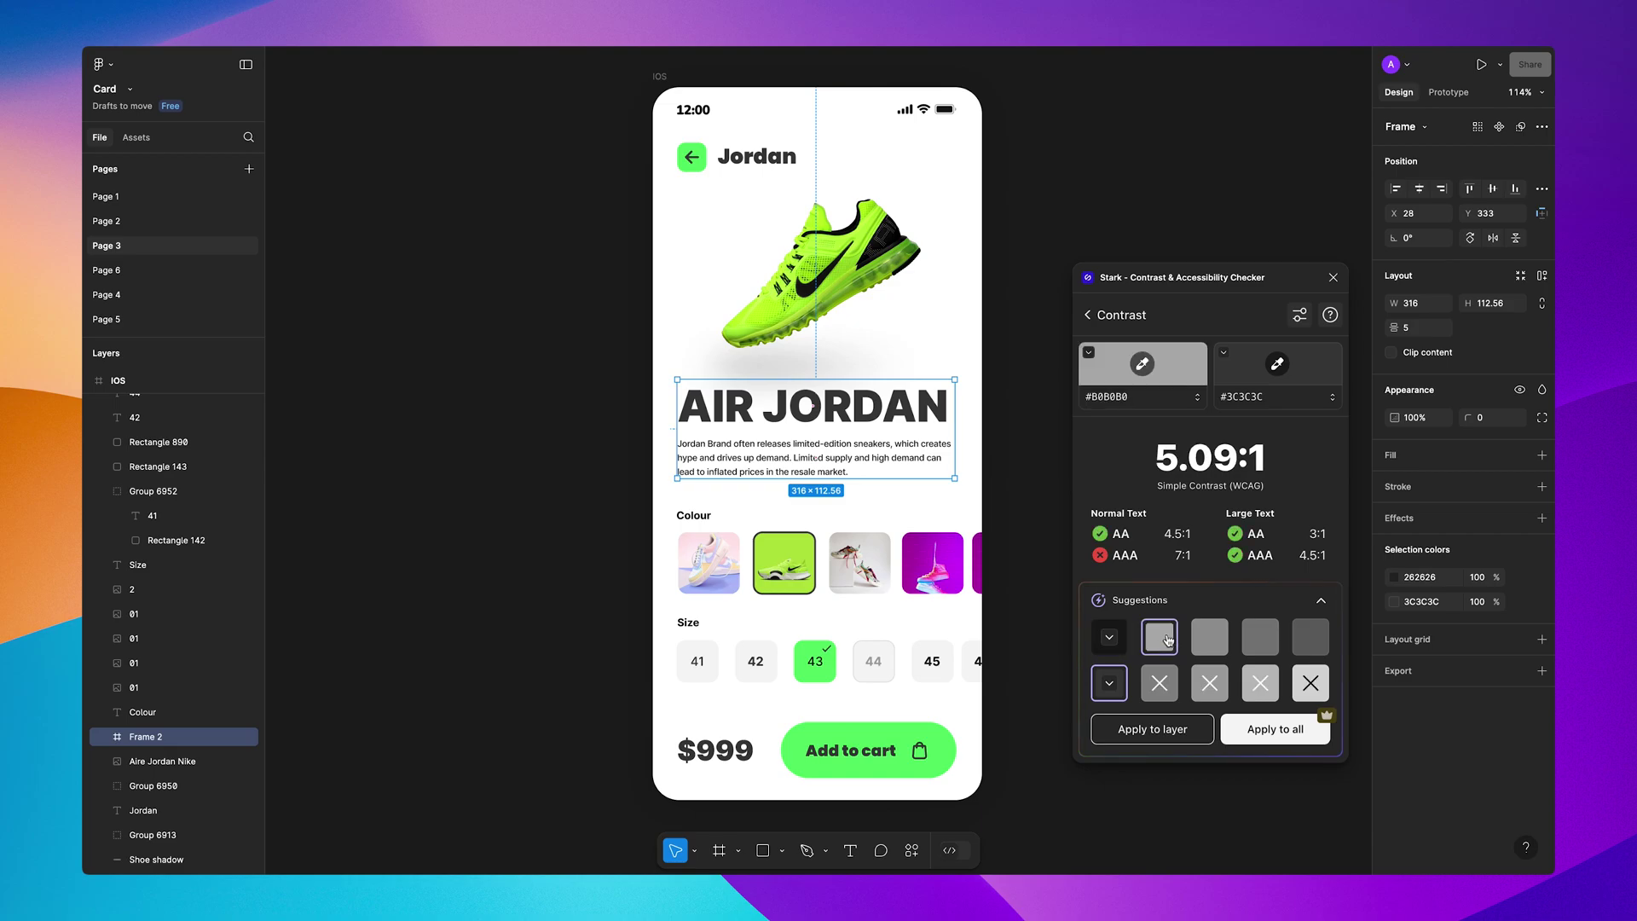
click(1155, 731)
Step: Open the text frame's context menu and preview Stark's colour-blindness vision simulator
right_click(854, 309)
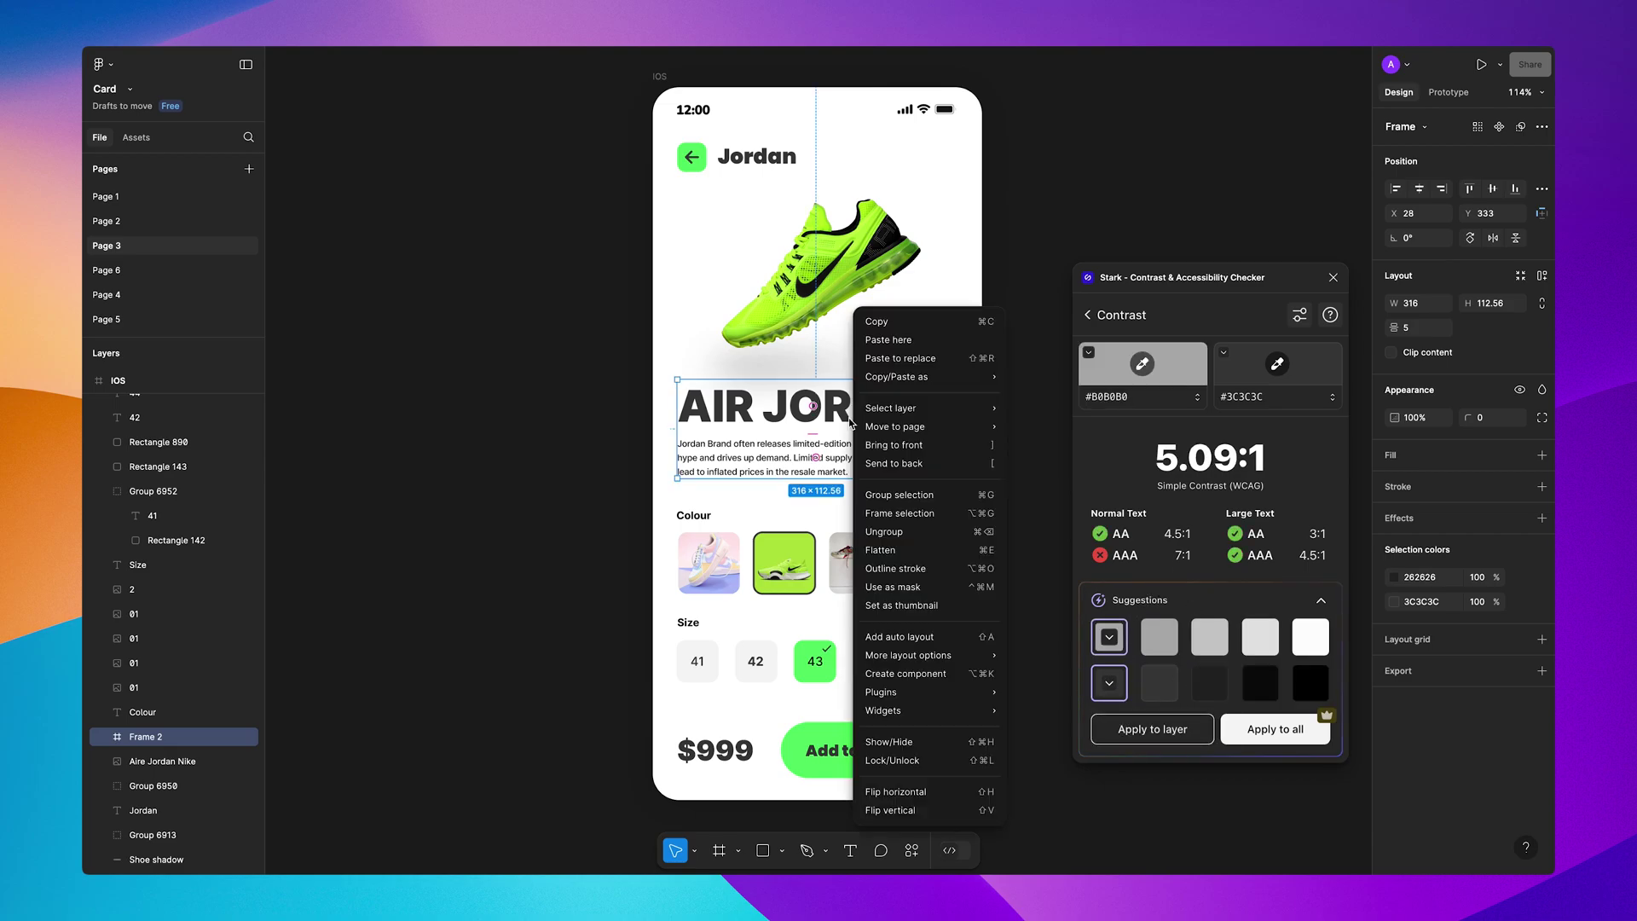
click(792, 443)
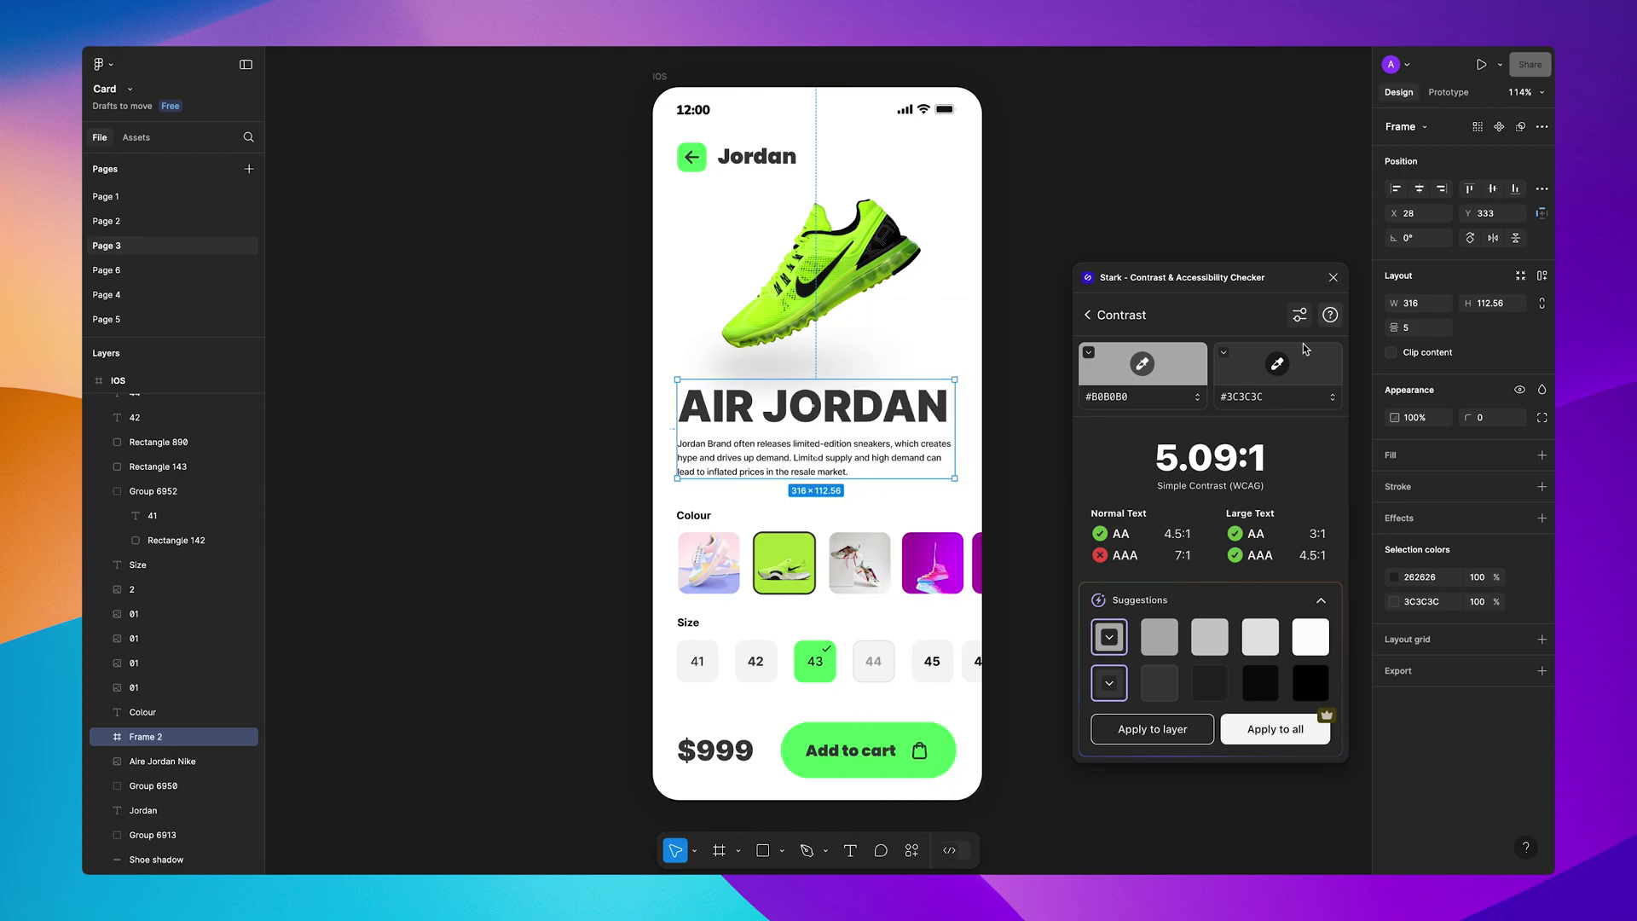
click(1125, 314)
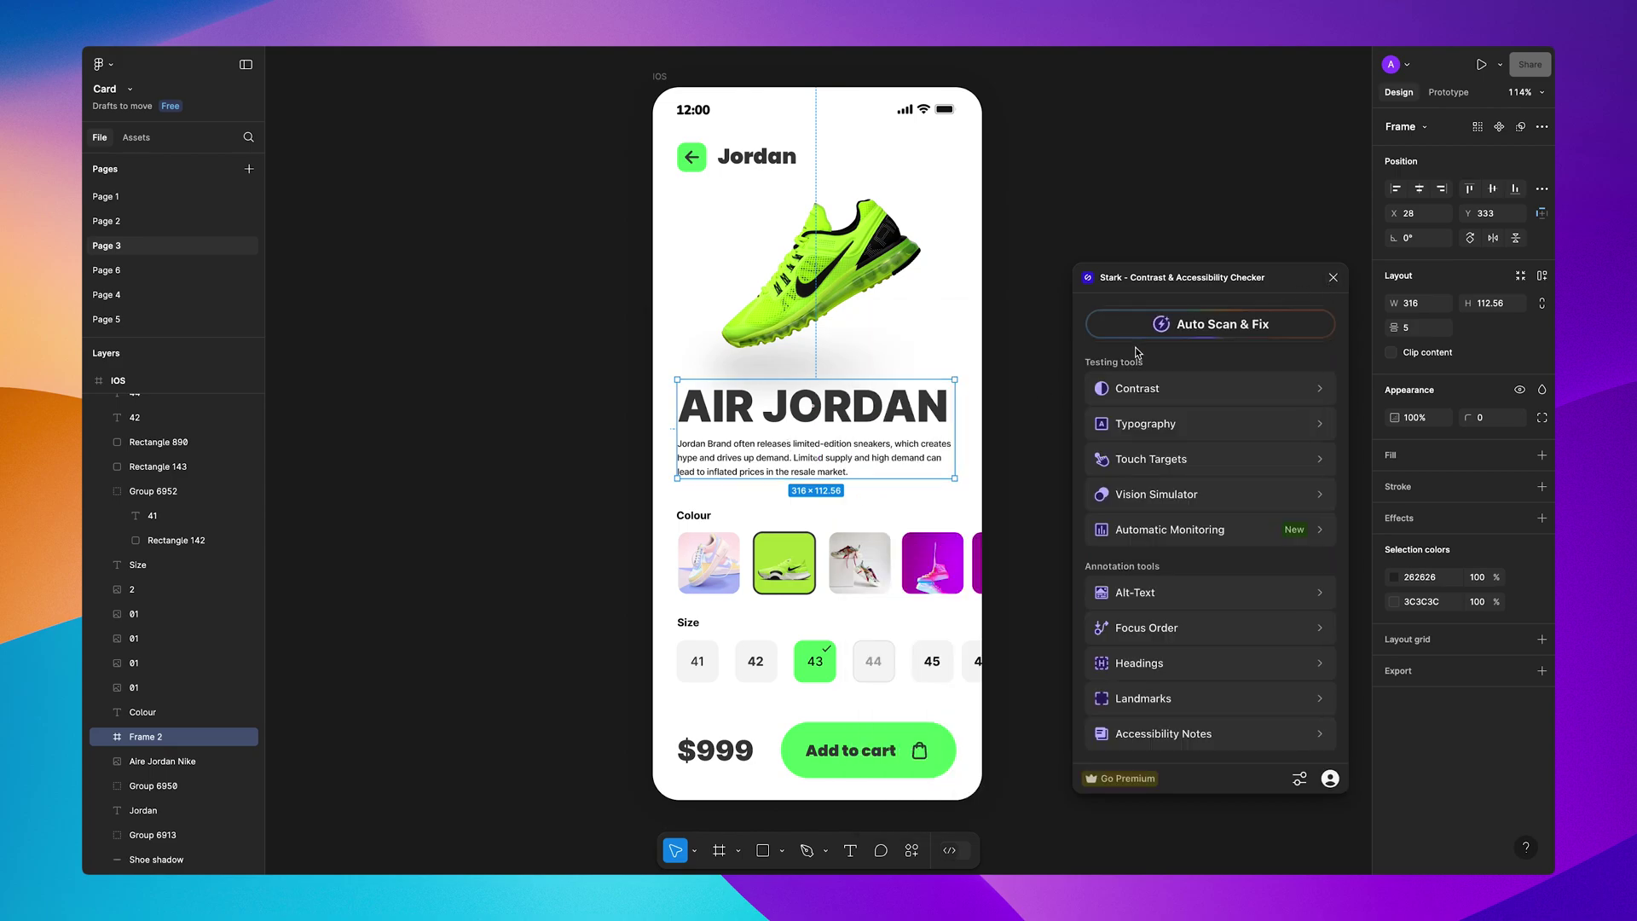
click(1155, 496)
click(1088, 317)
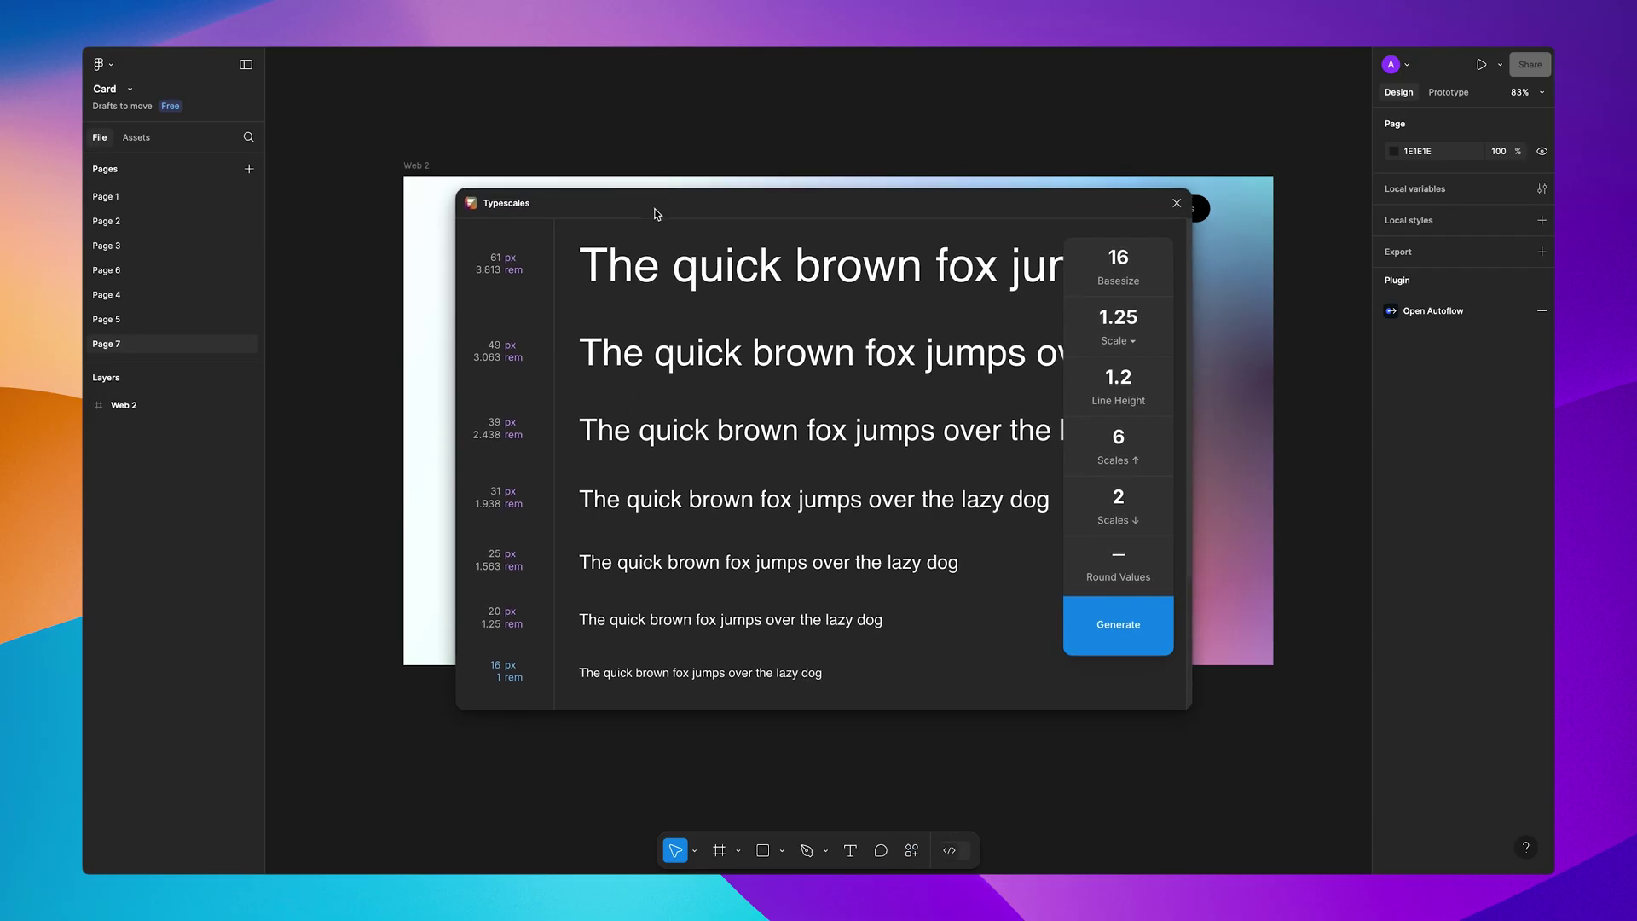
Step: Generate a type scale with base 16, Major Third 1.25, line height 1.17, and style description 'heading'
mouse_move(1114, 258)
mouse_down()
mouse_move(1143, 264)
mouse_move(1123, 260)
mouse_up()
click(1125, 332)
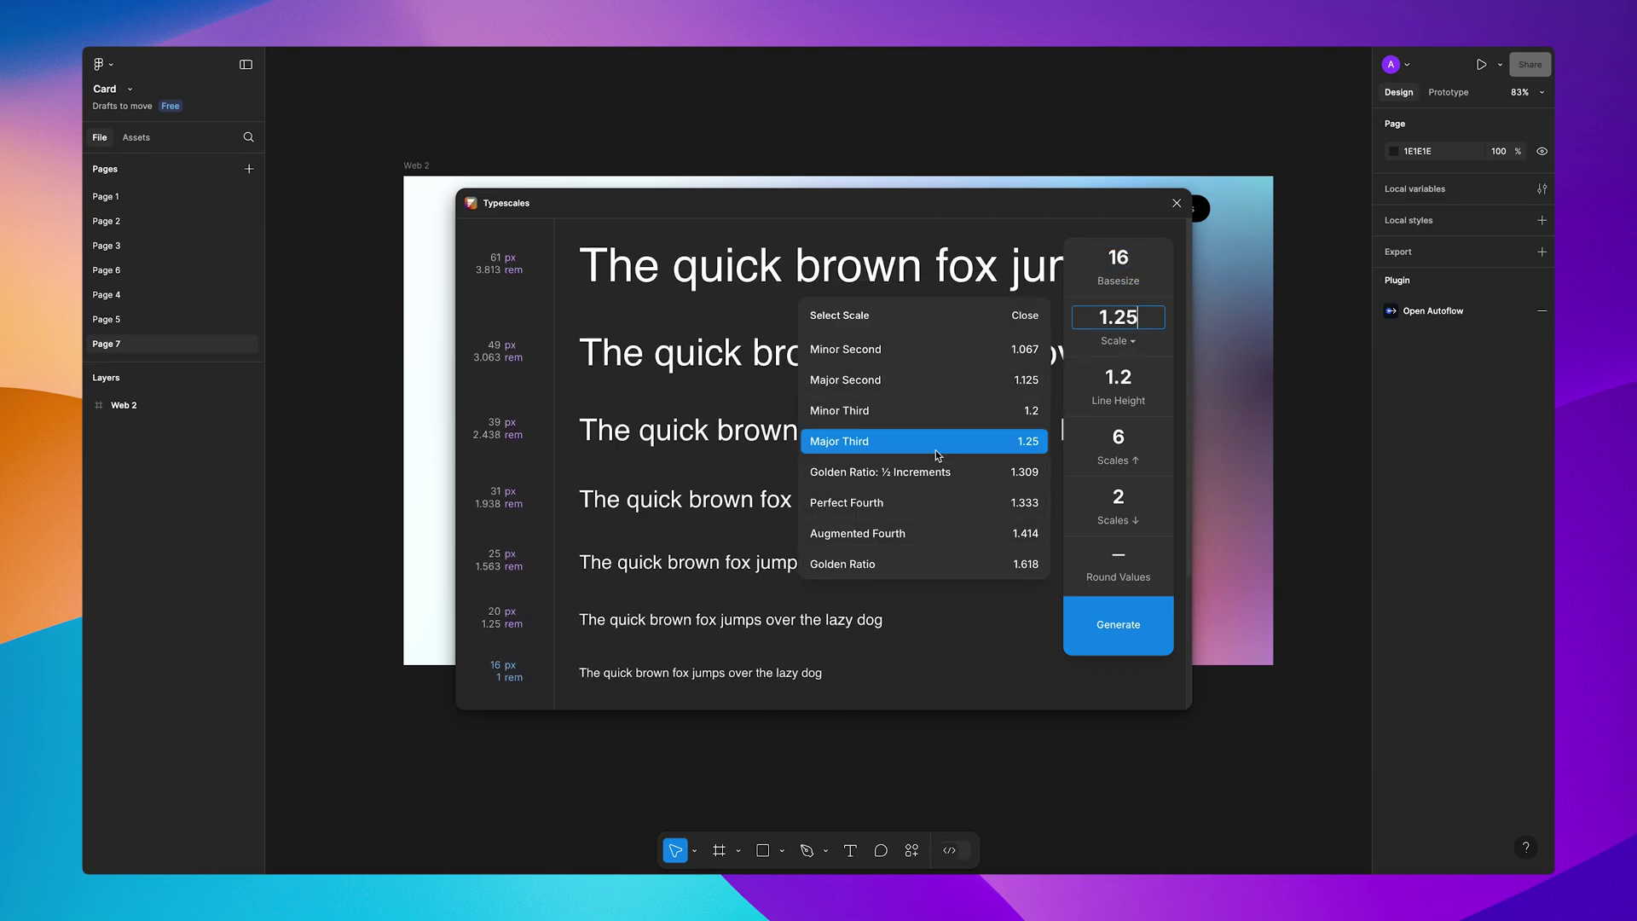
drag(1112, 378, 1118, 437)
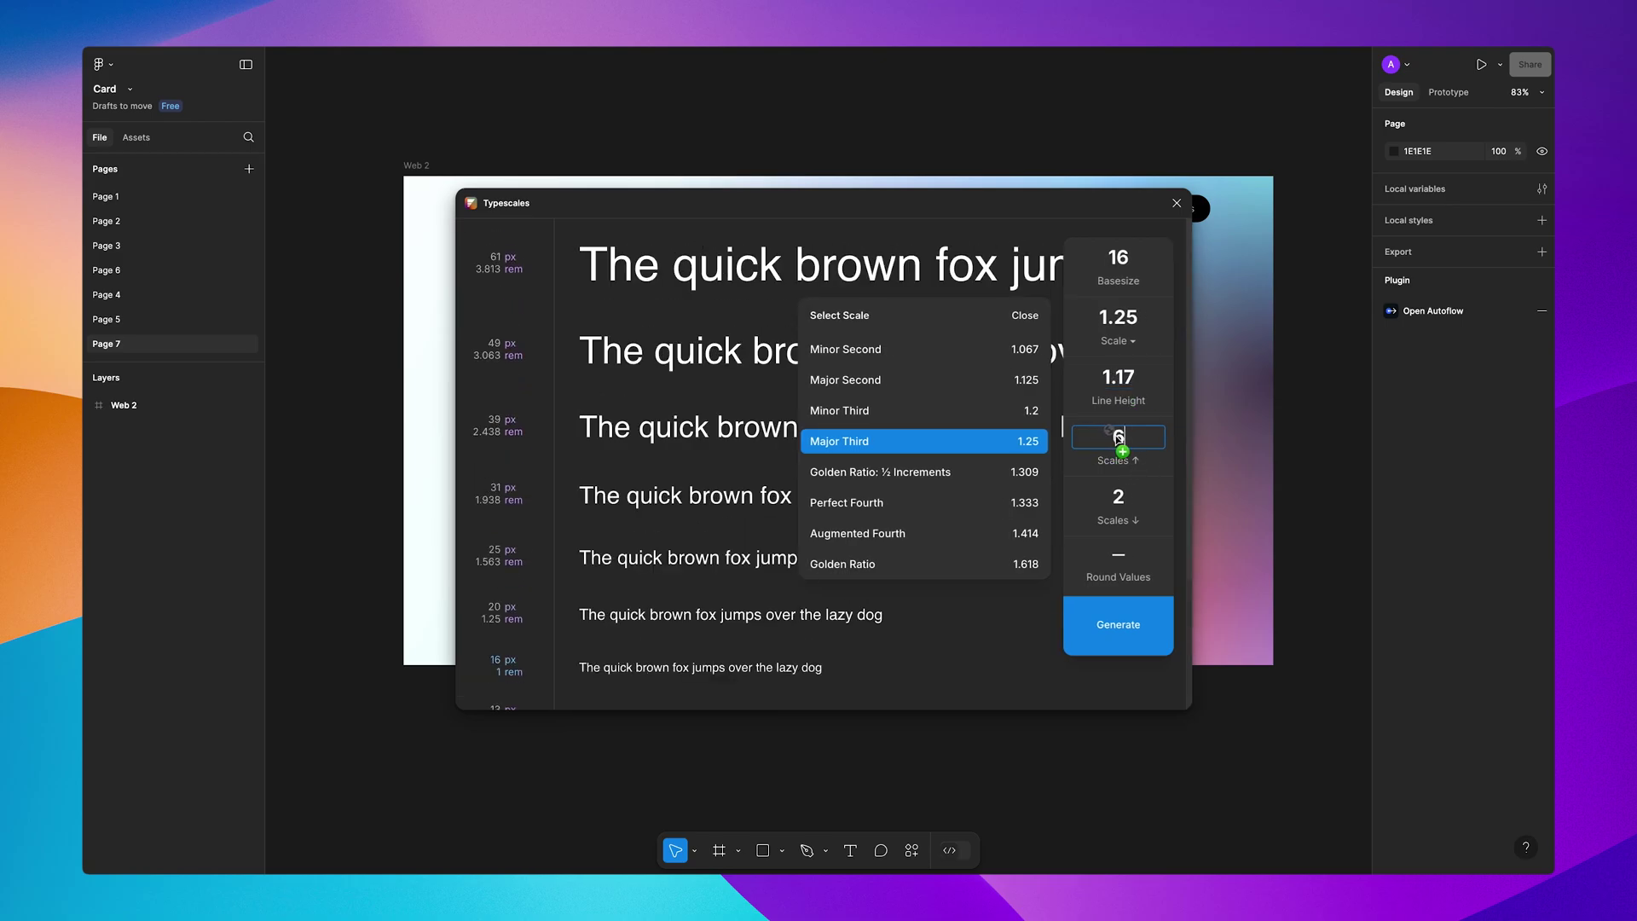
click(1119, 558)
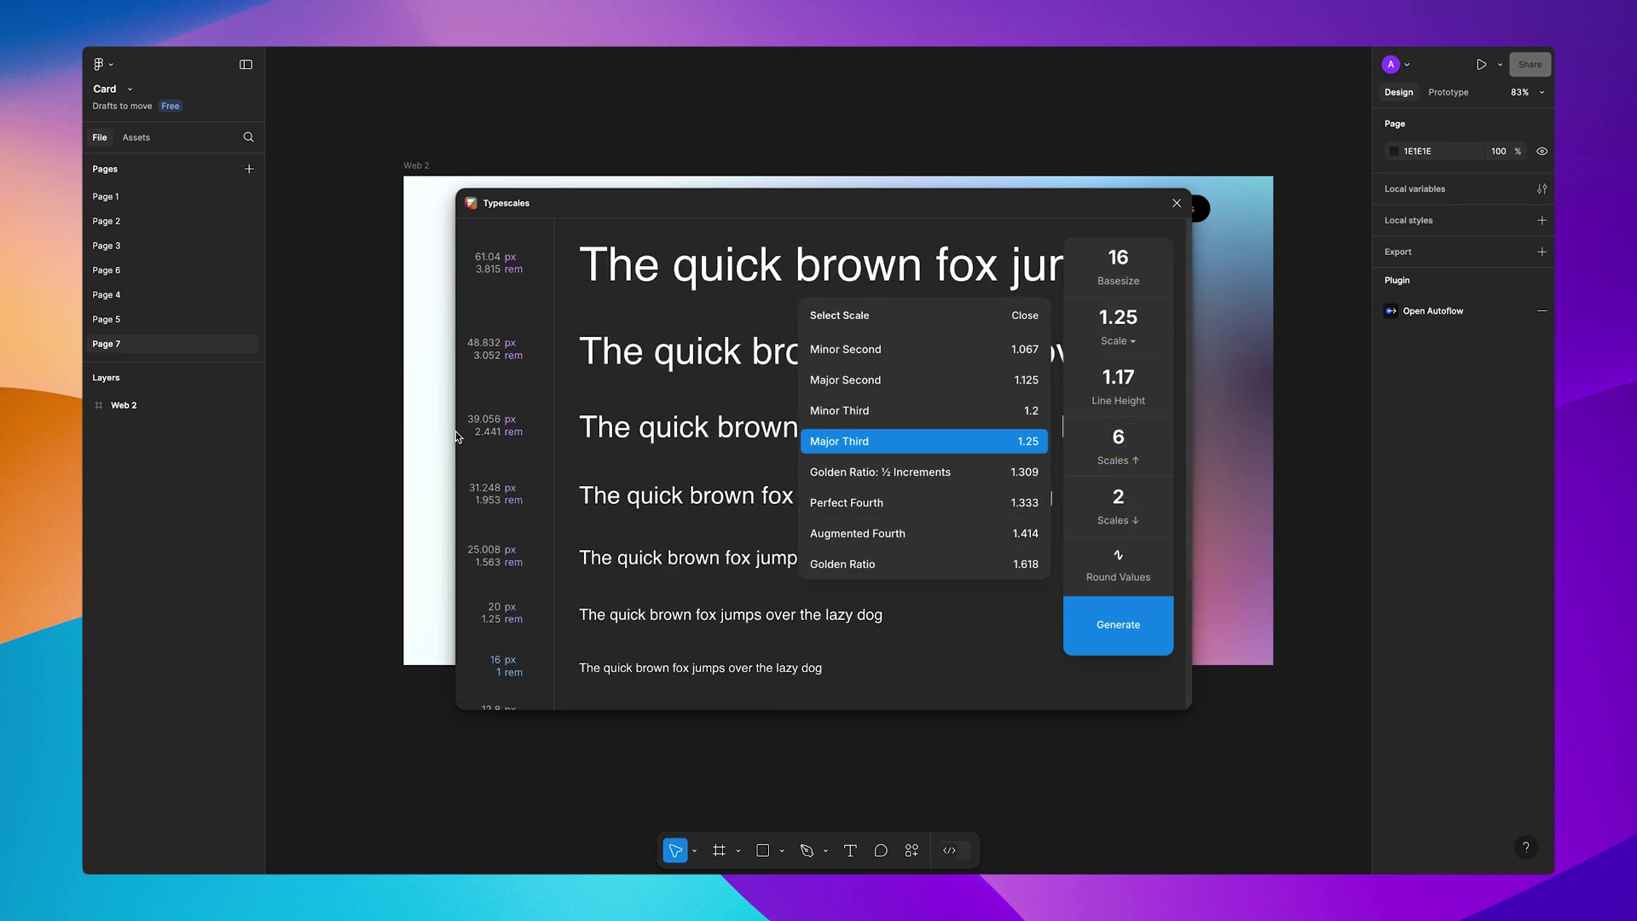
click(1118, 559)
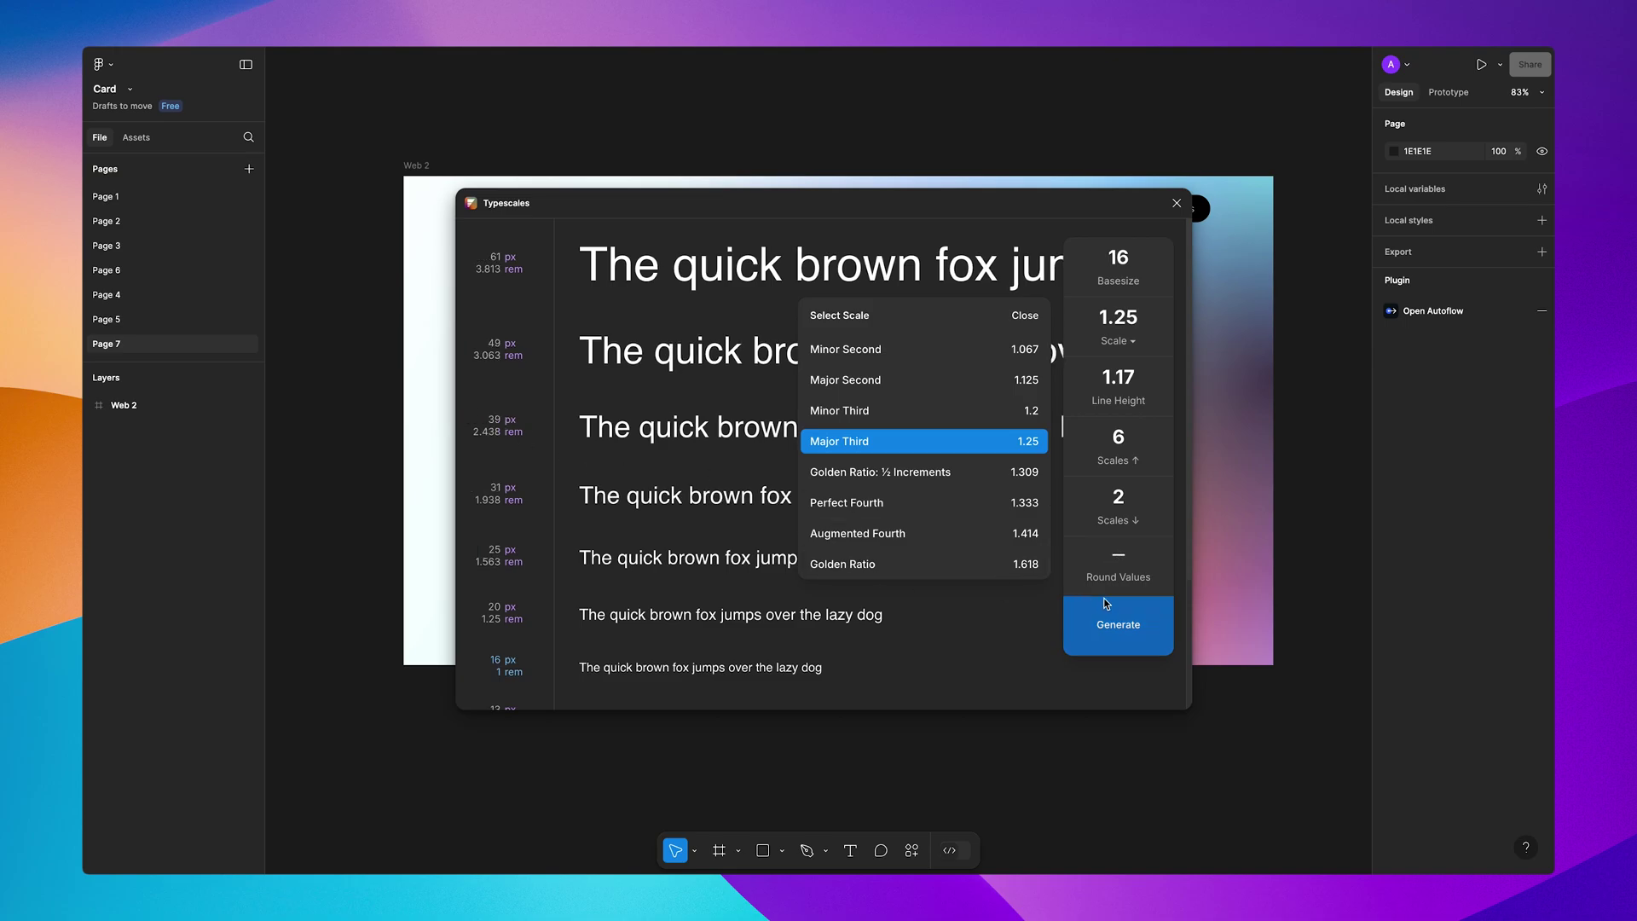
click(1023, 318)
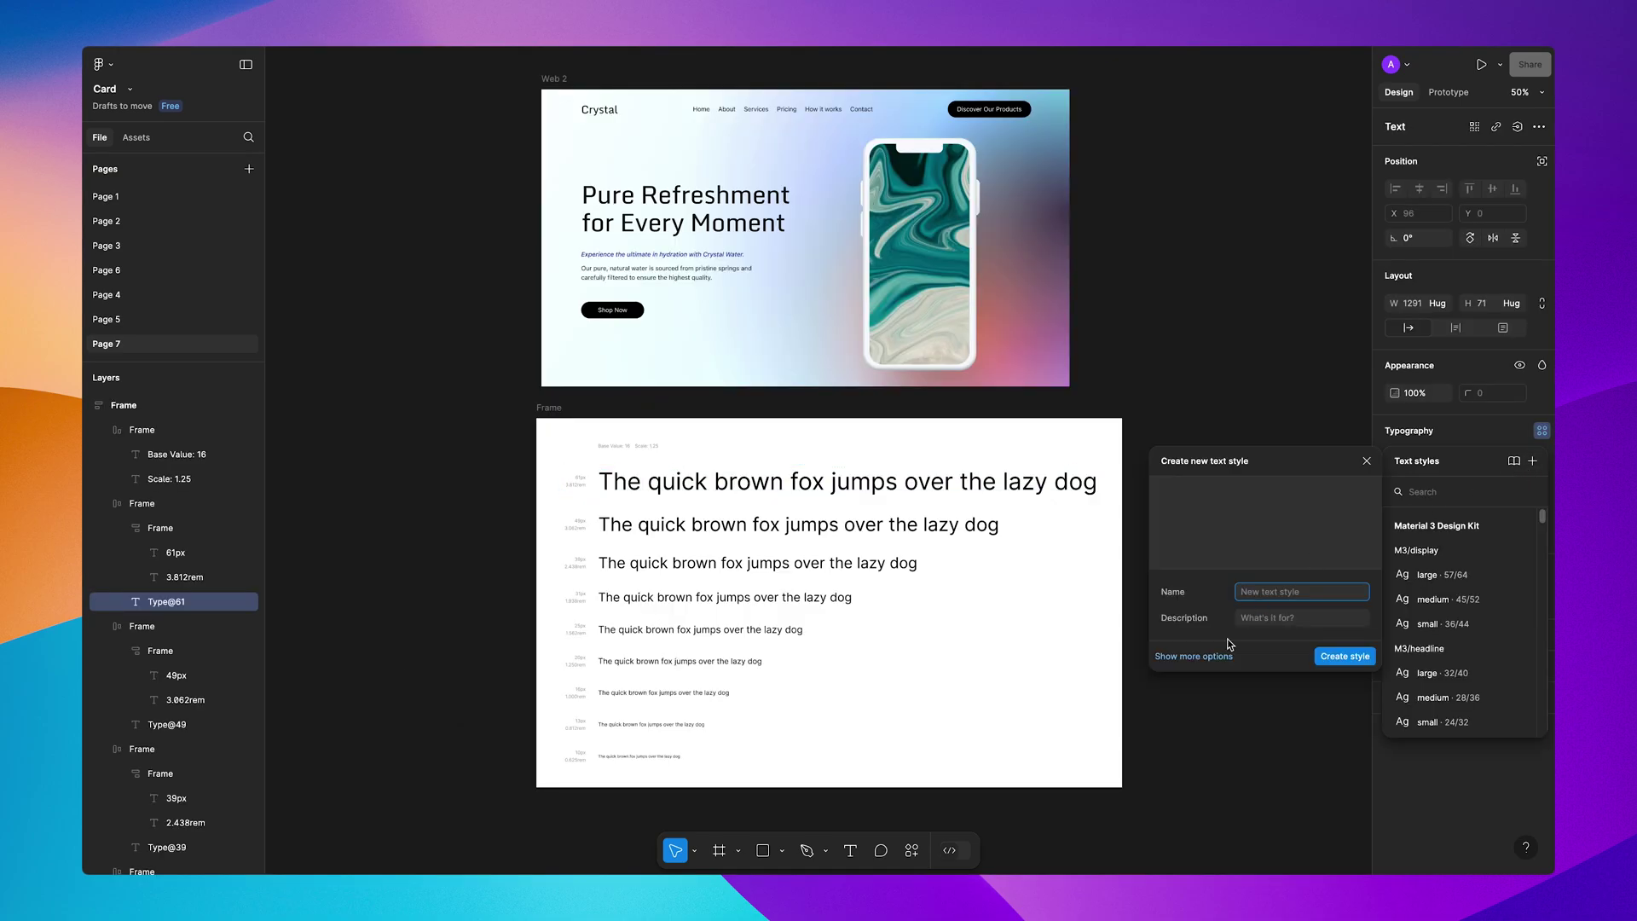
click(1228, 646)
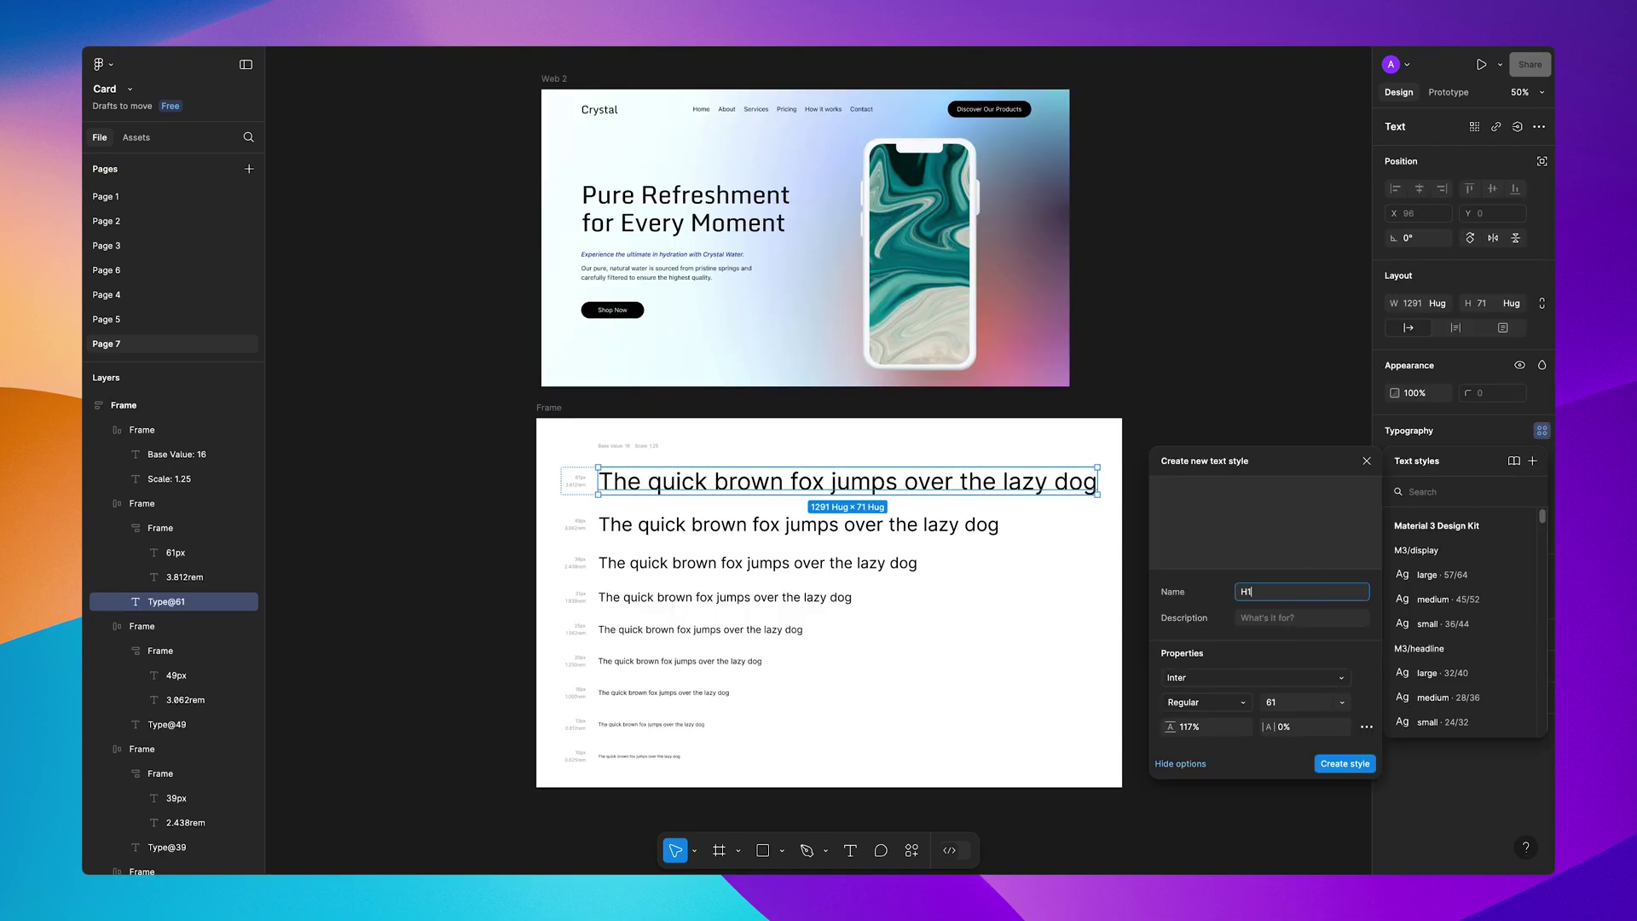
click(1292, 616)
text(heading)
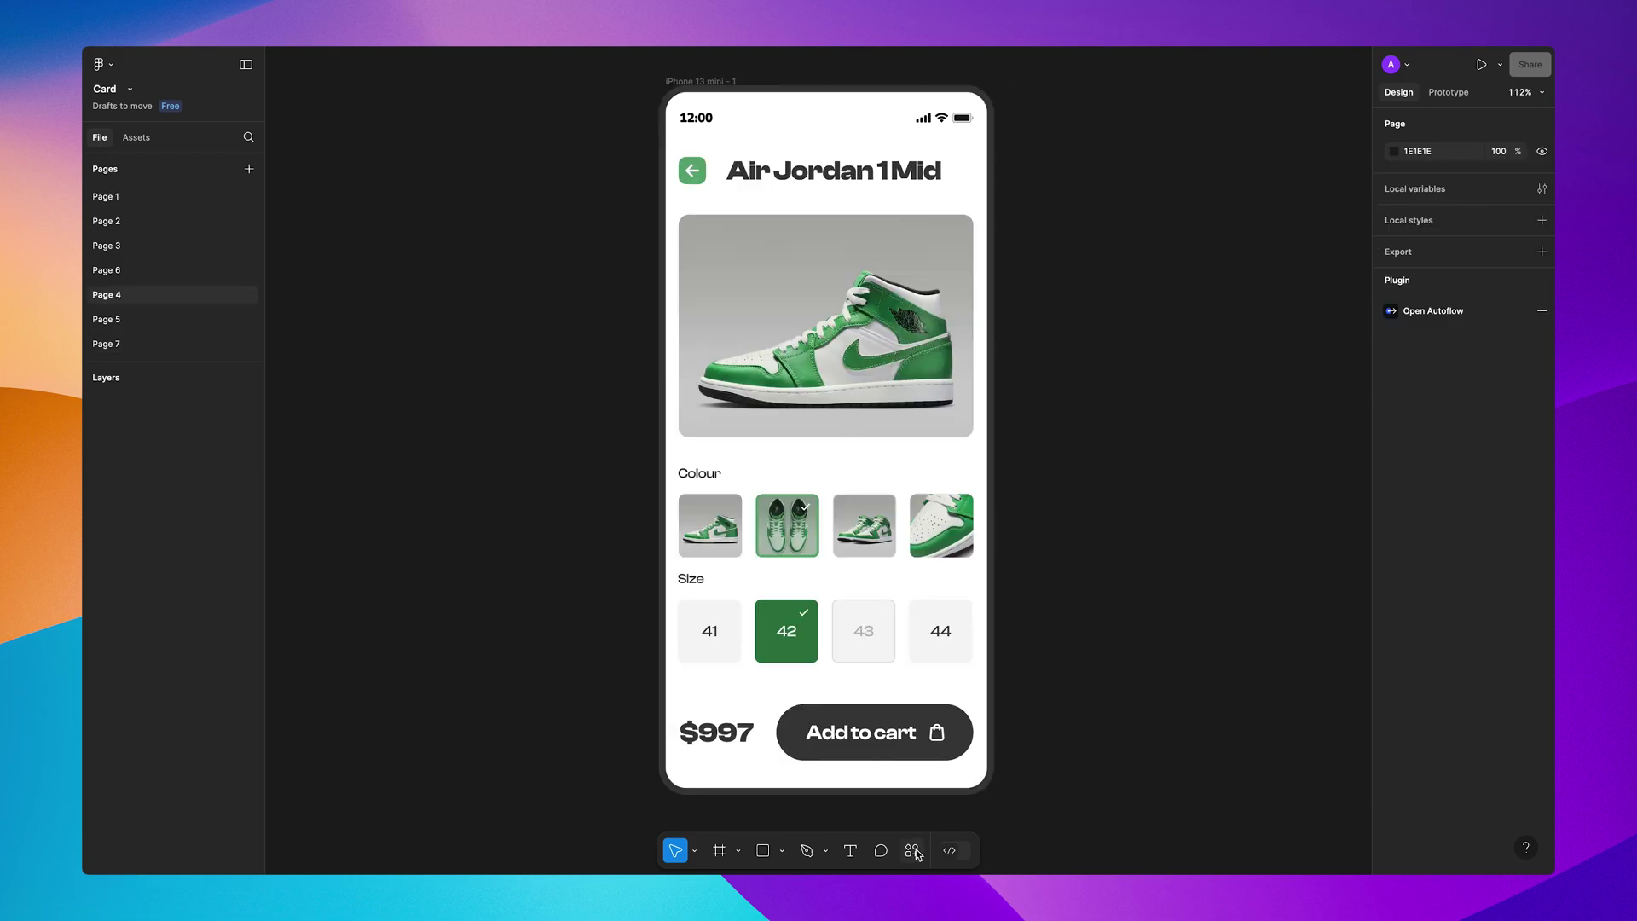
Step: Generate the Specs anatomy sheet for the Air Jordan screen and label the flow connector 'On'
click(911, 850)
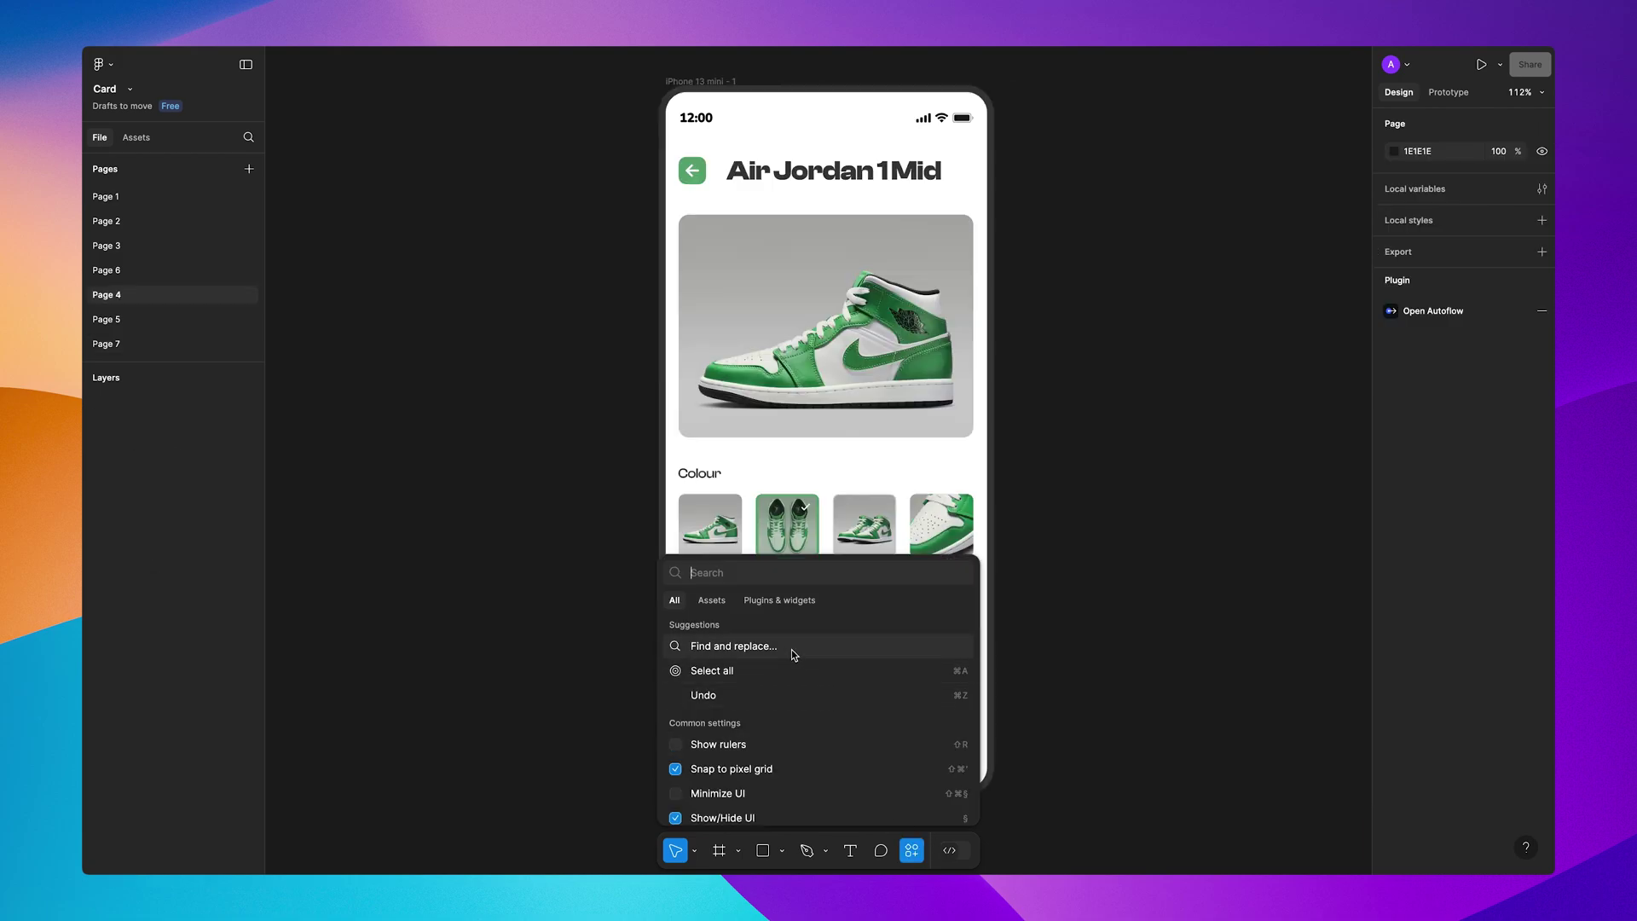
click(779, 599)
click(742, 707)
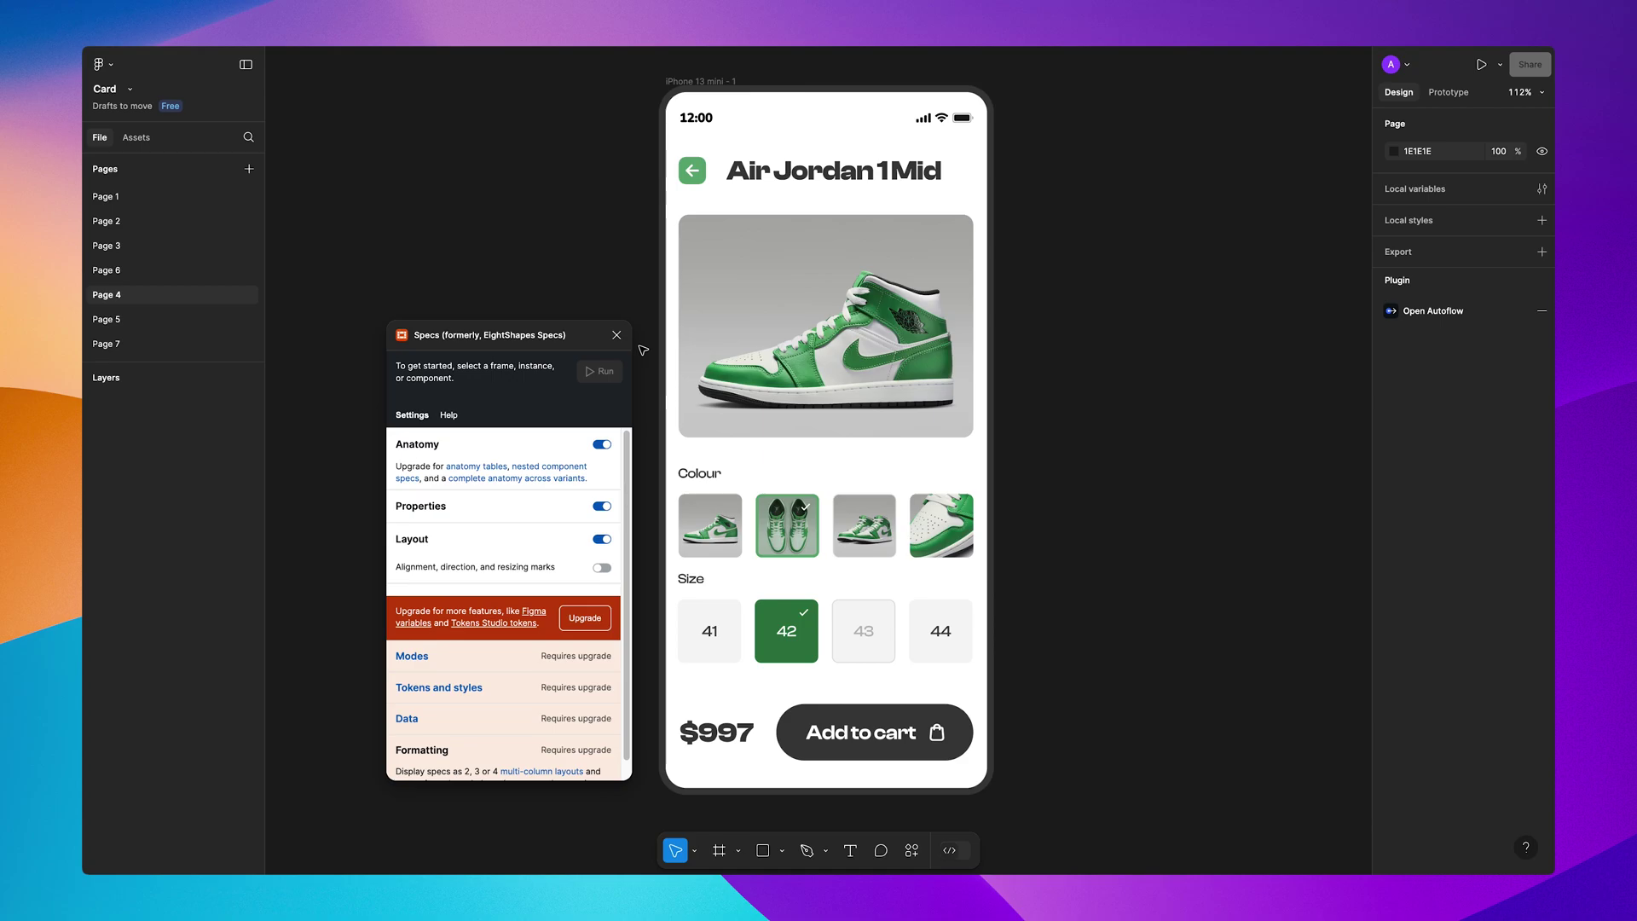
scroll(509, 509, down, 1)
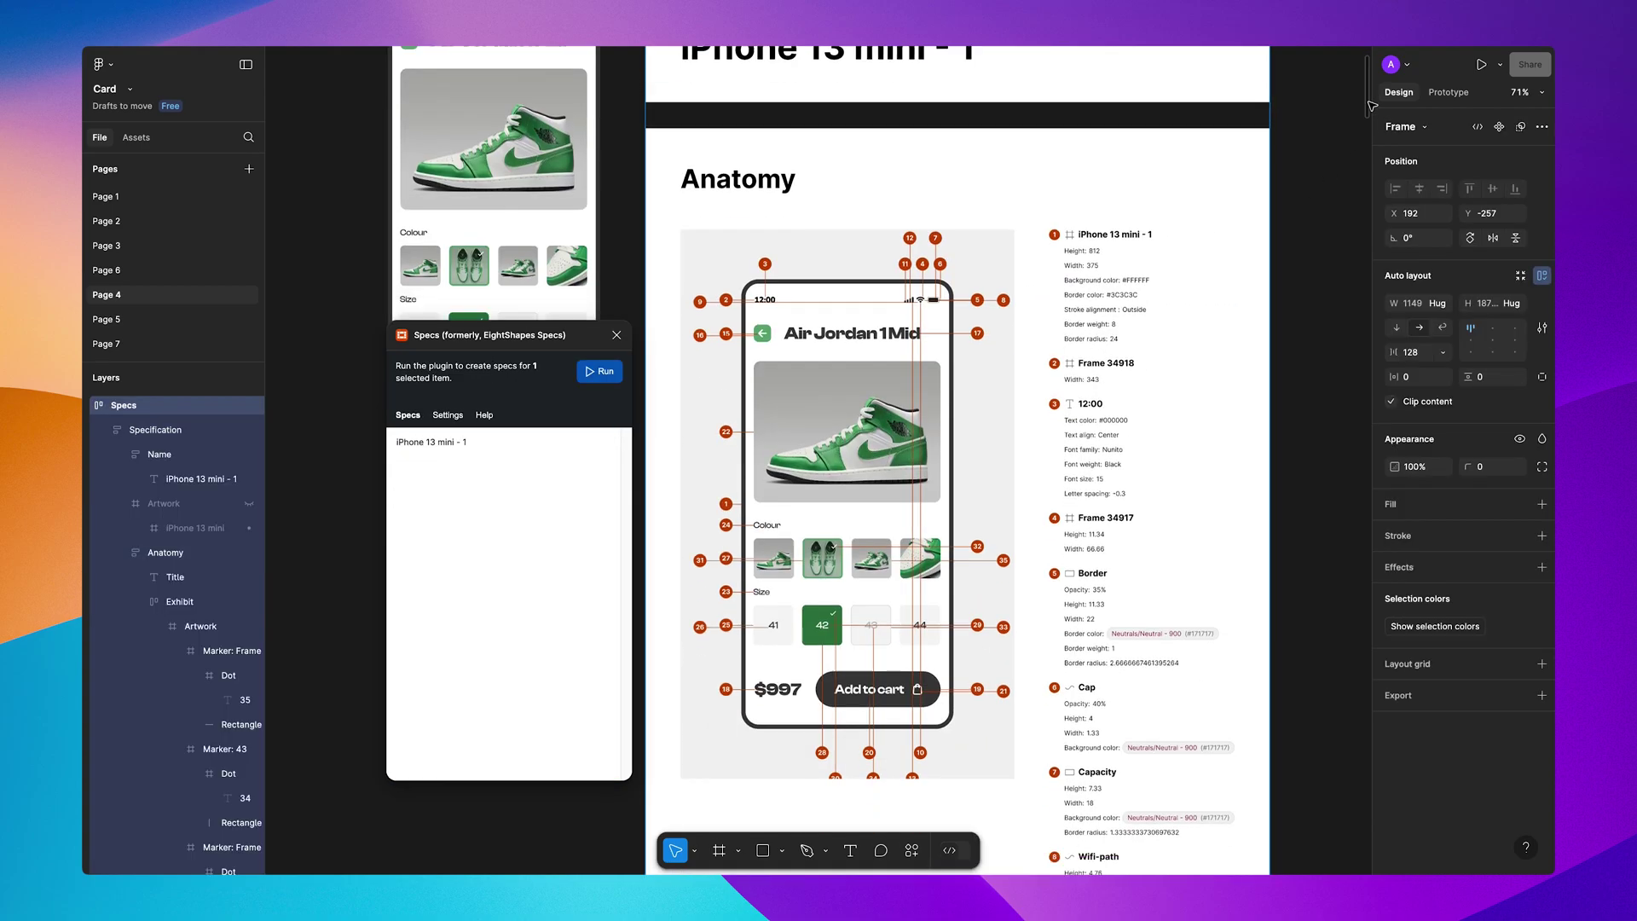
scroll(1368, 102, down, 3)
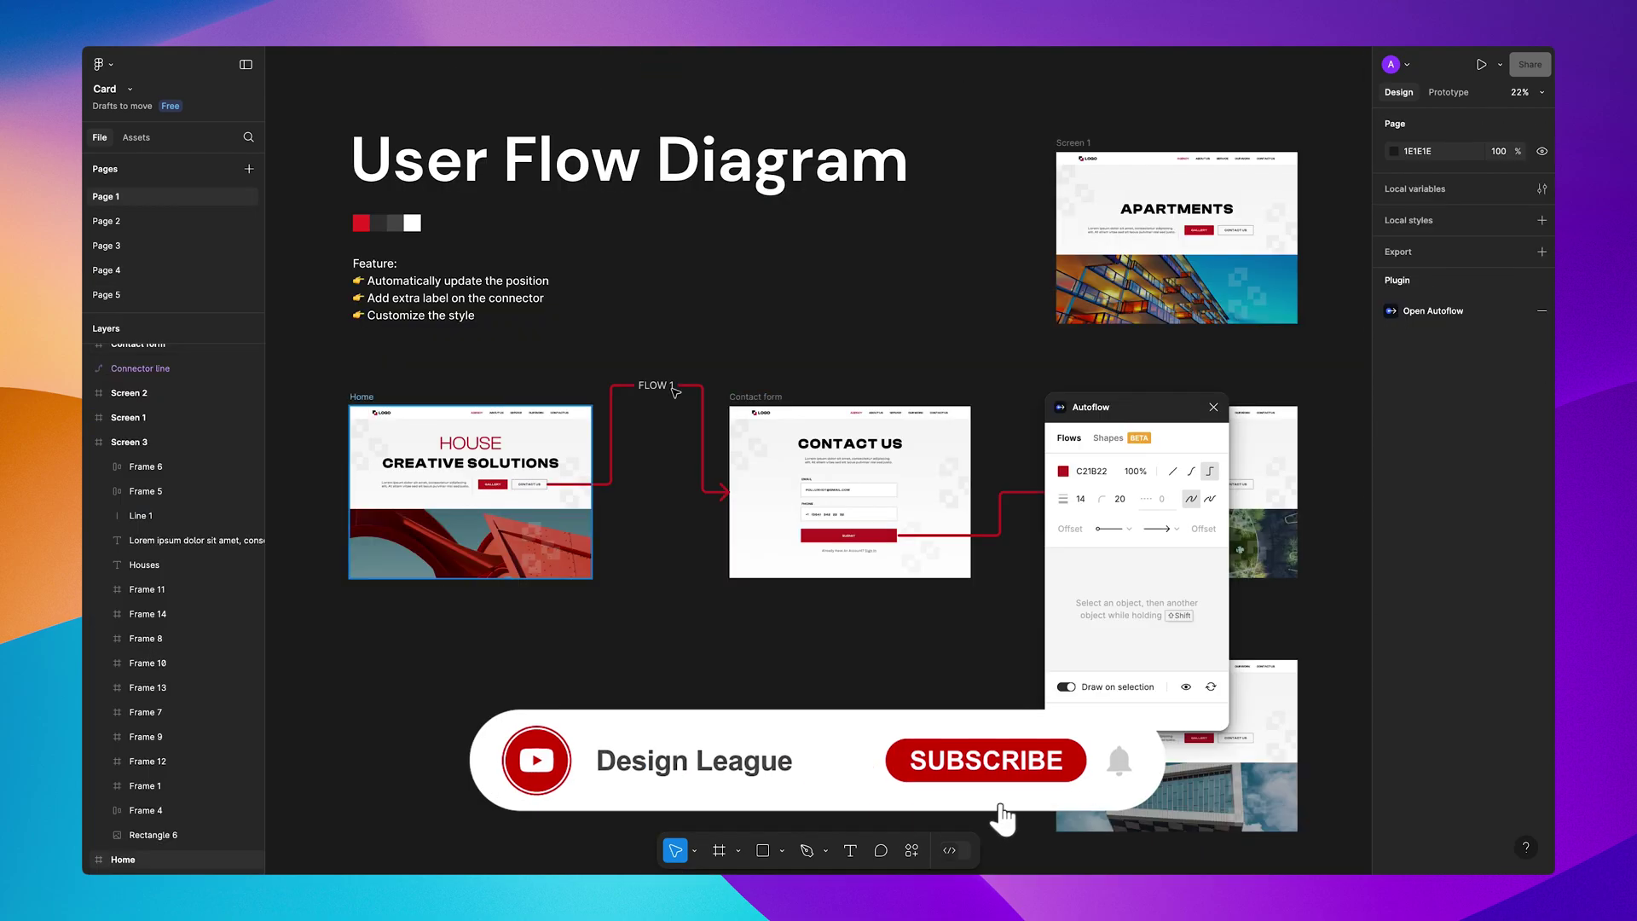
text(On)
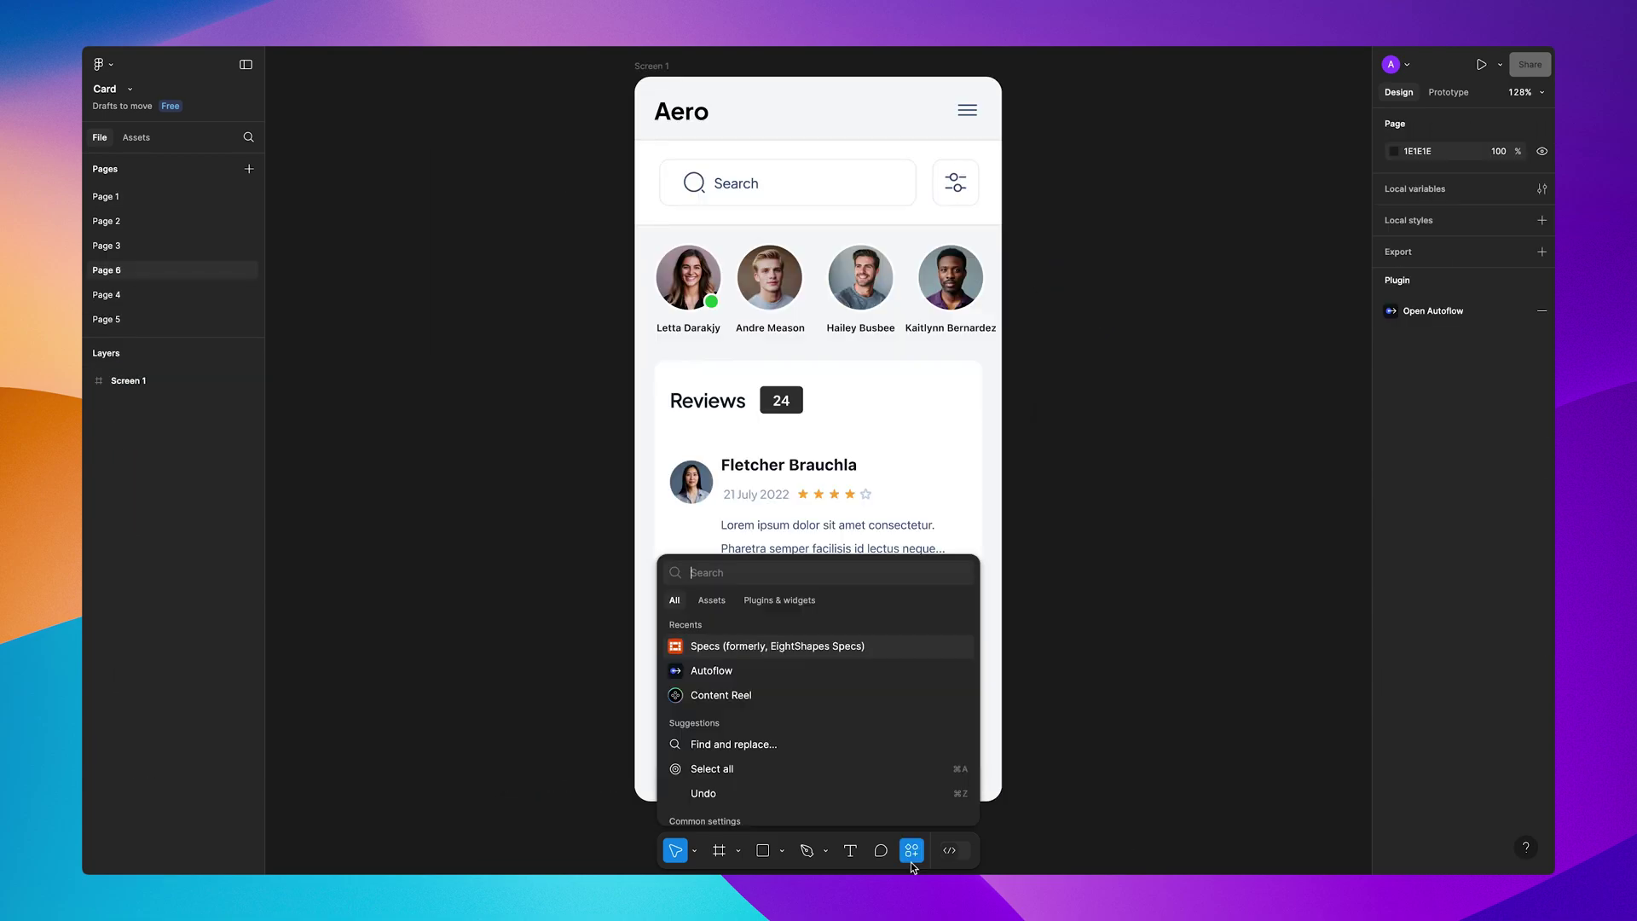
Step: Fill Aero's four avatars with male photos and their name labels with random full names
key(Return)
drag(1104, 283, 1109, 277)
click(688, 277)
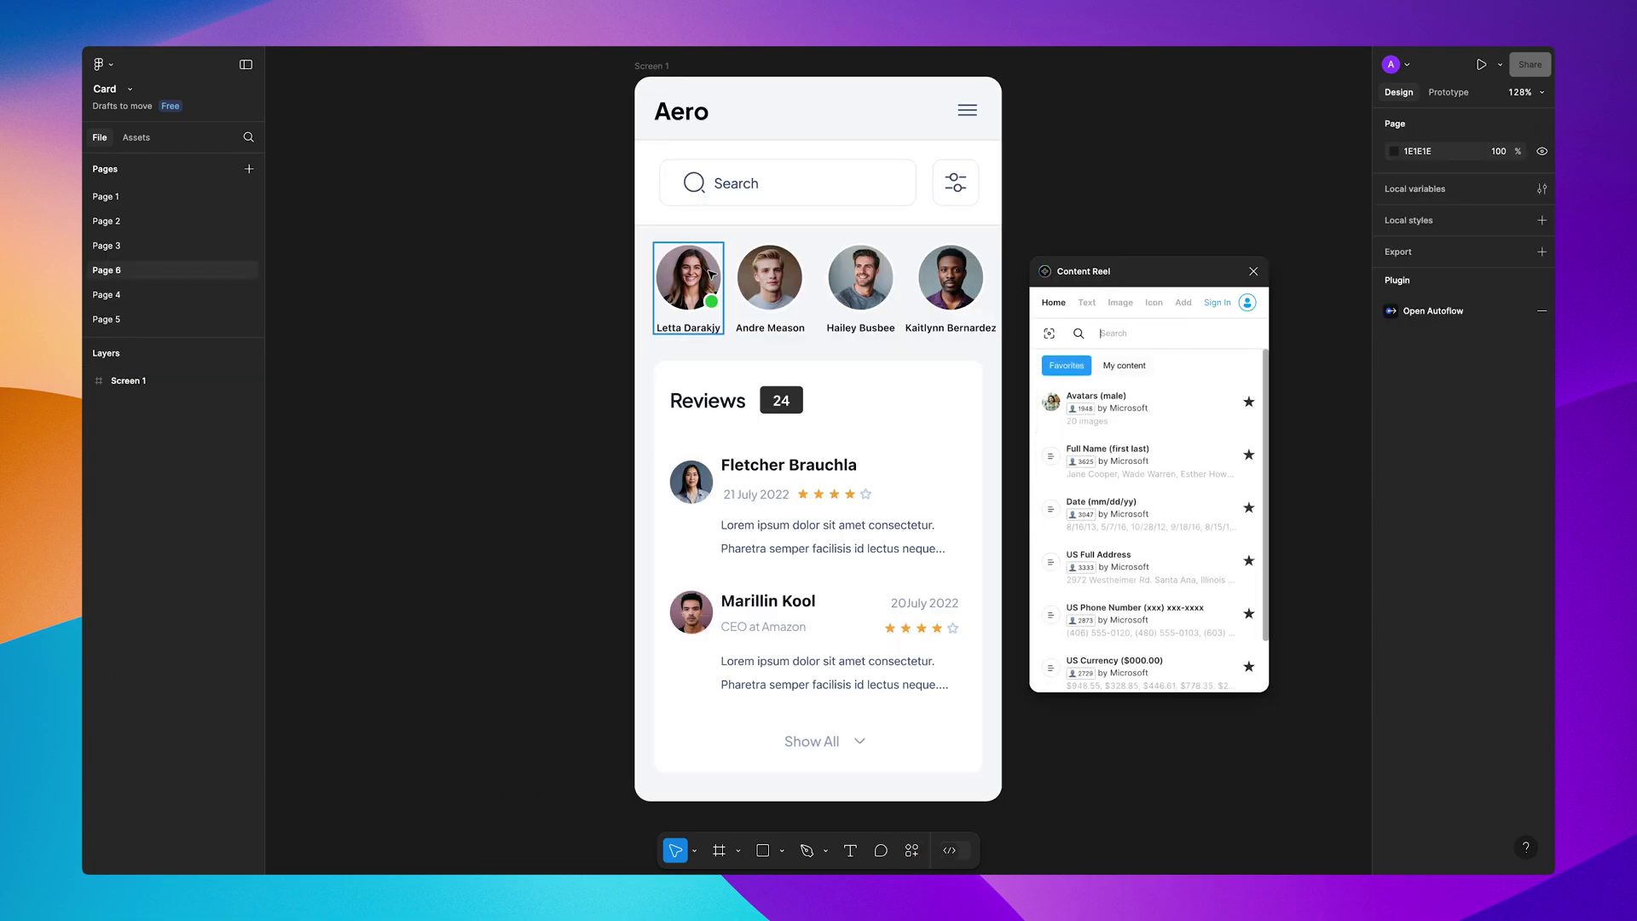
shift+click(770, 277)
shift+click(861, 277)
shift+click(951, 277)
click(1109, 404)
key(Tab)
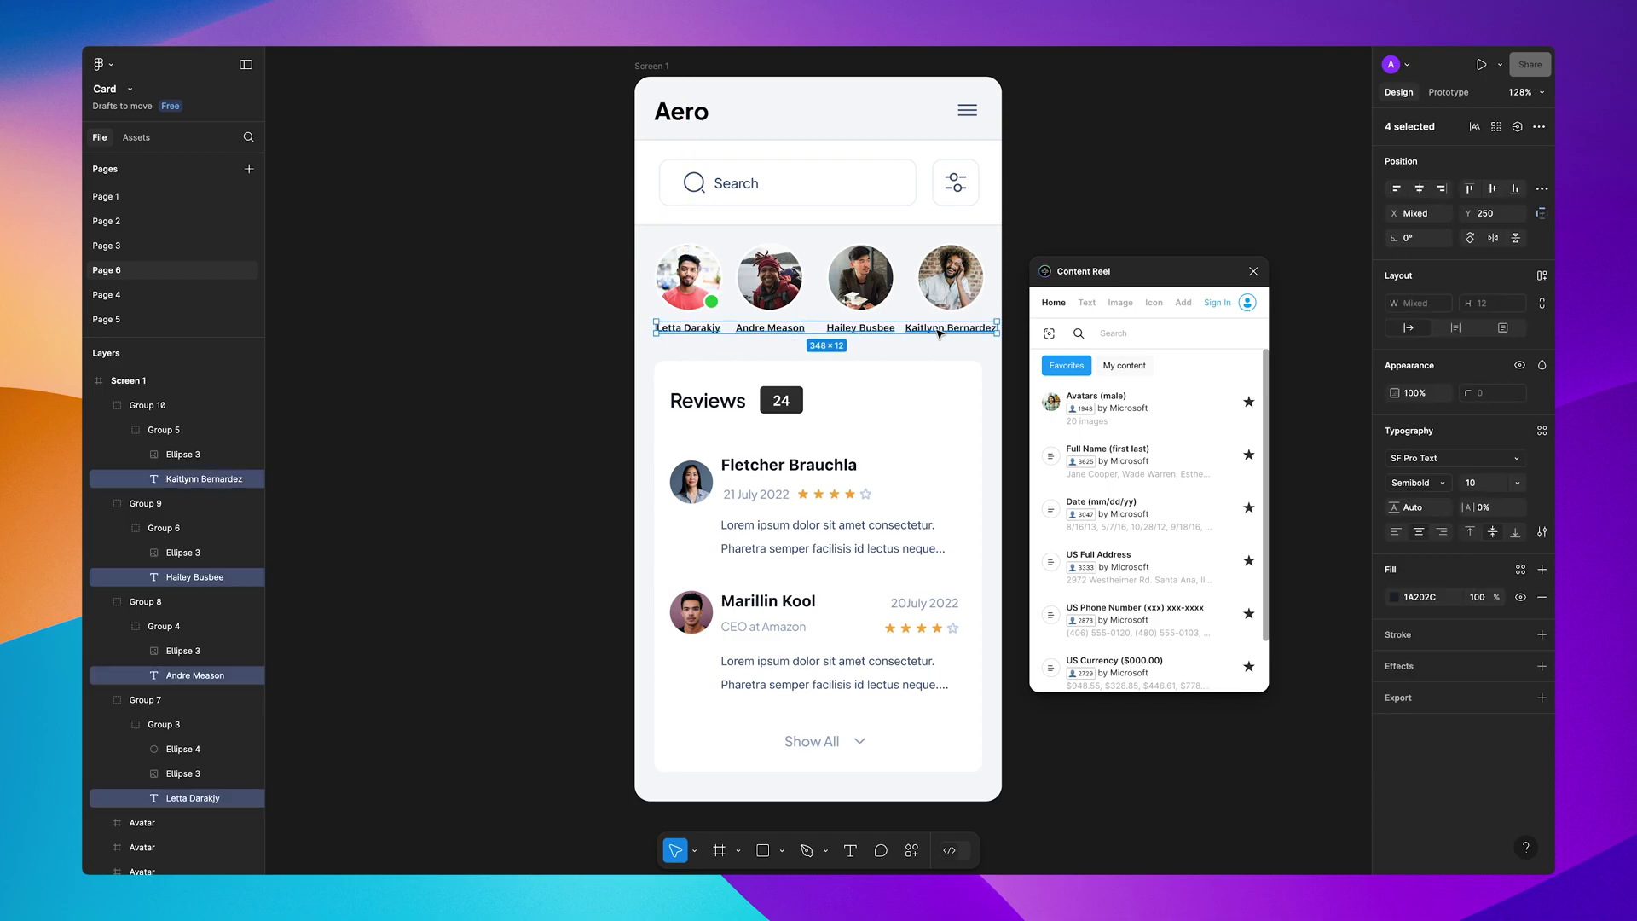
click(1104, 452)
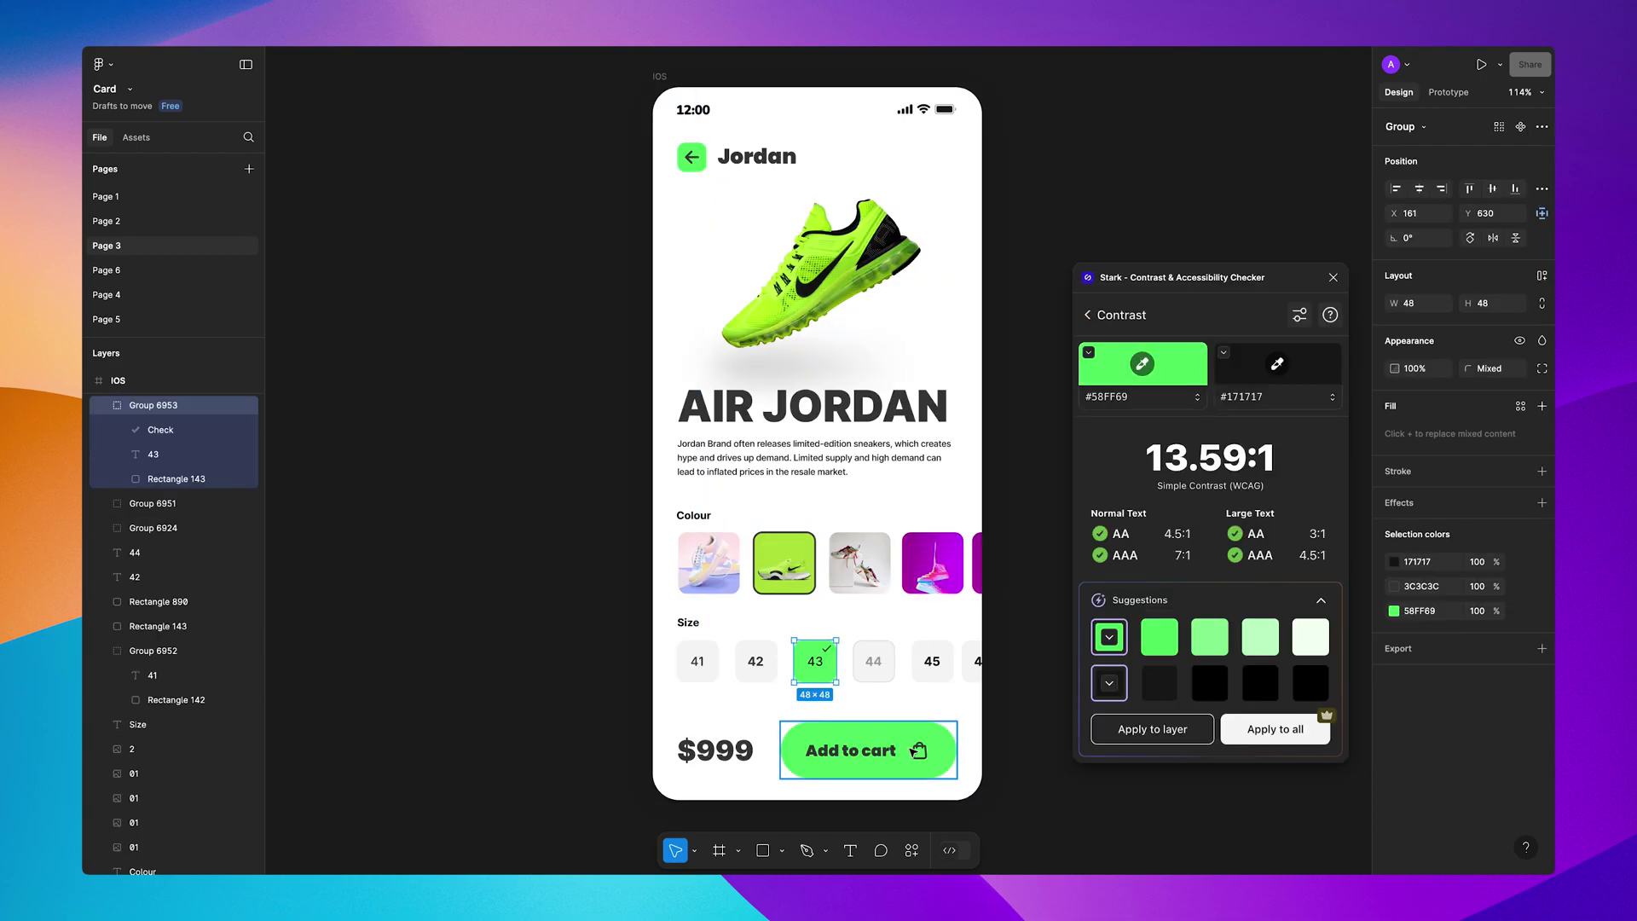